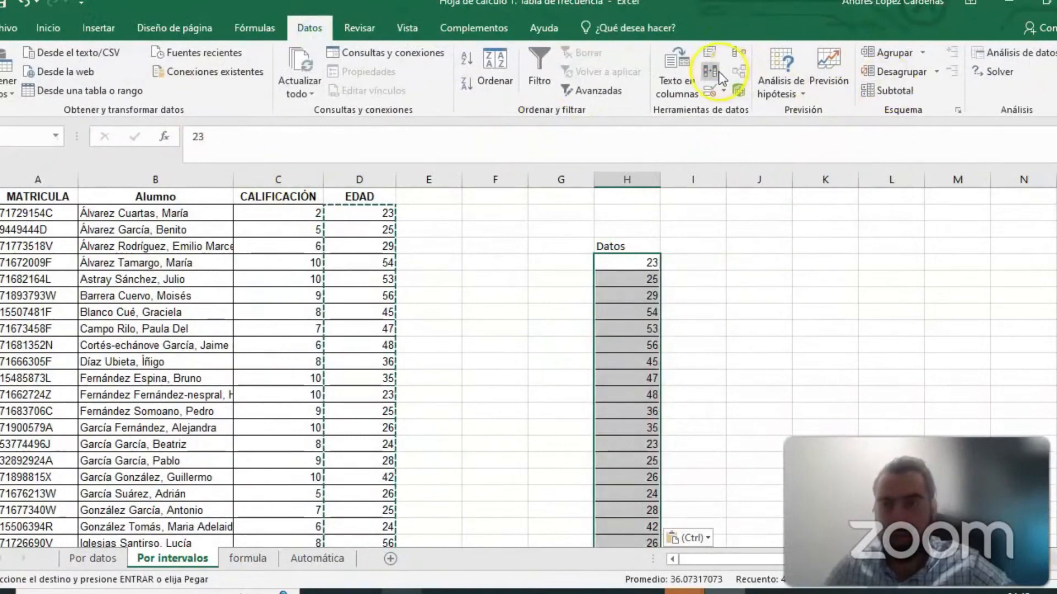
- Remove the duplicate values from the ages listed under Datos in column H
click(710, 70)
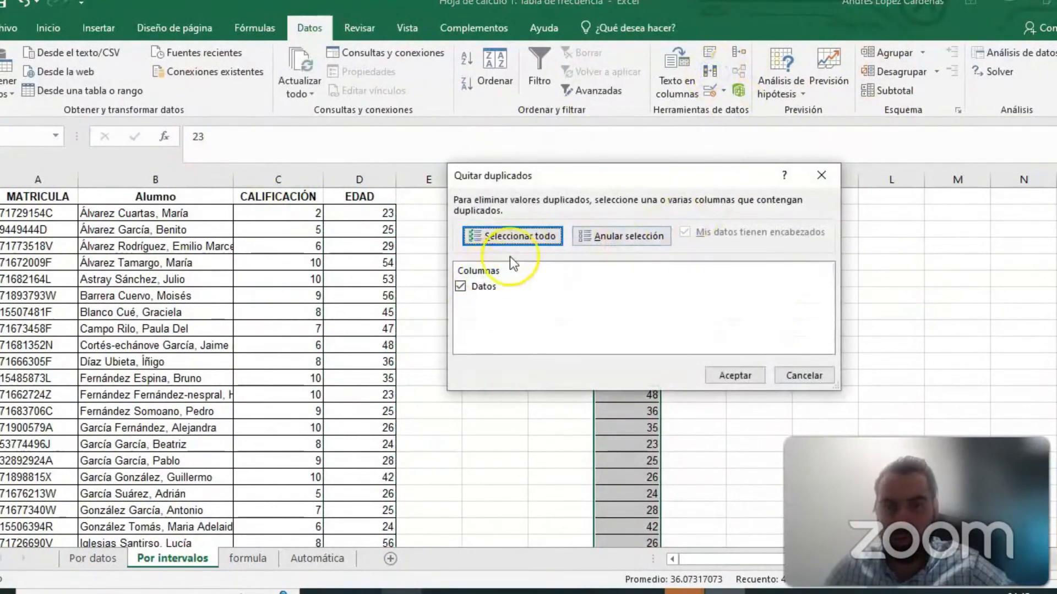
click(725, 375)
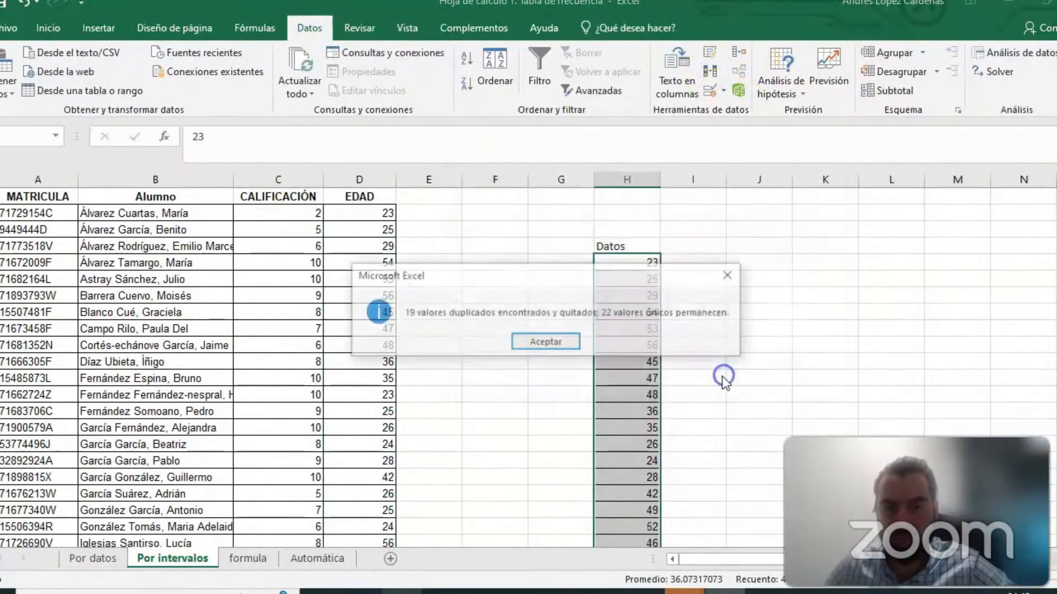
click(560, 342)
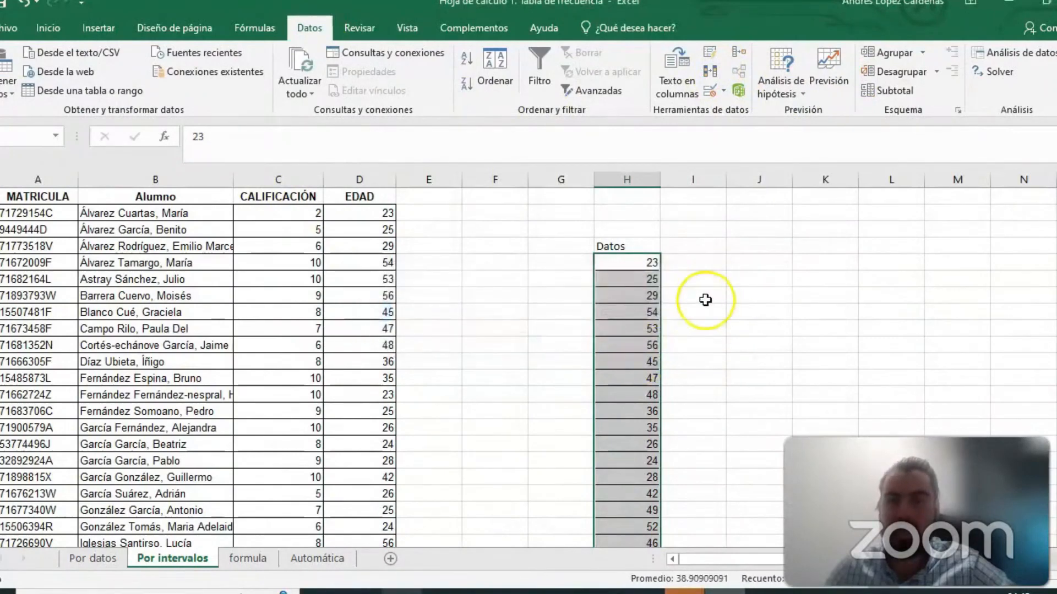
scroll(704, 348, down, 5)
scroll(705, 348, up, 2)
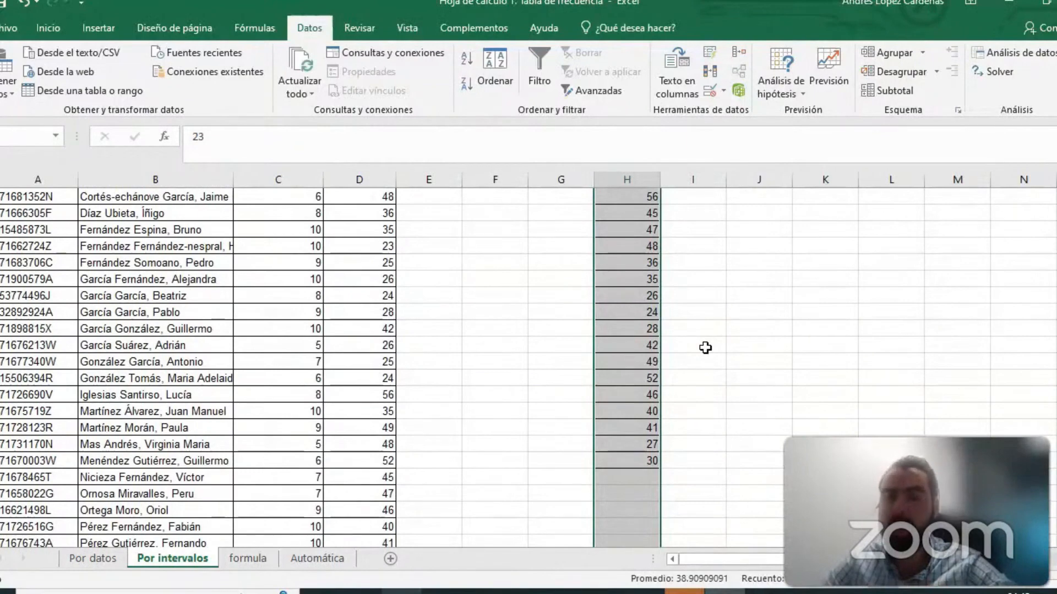
click(778, 312)
scroll(753, 356, up, 1)
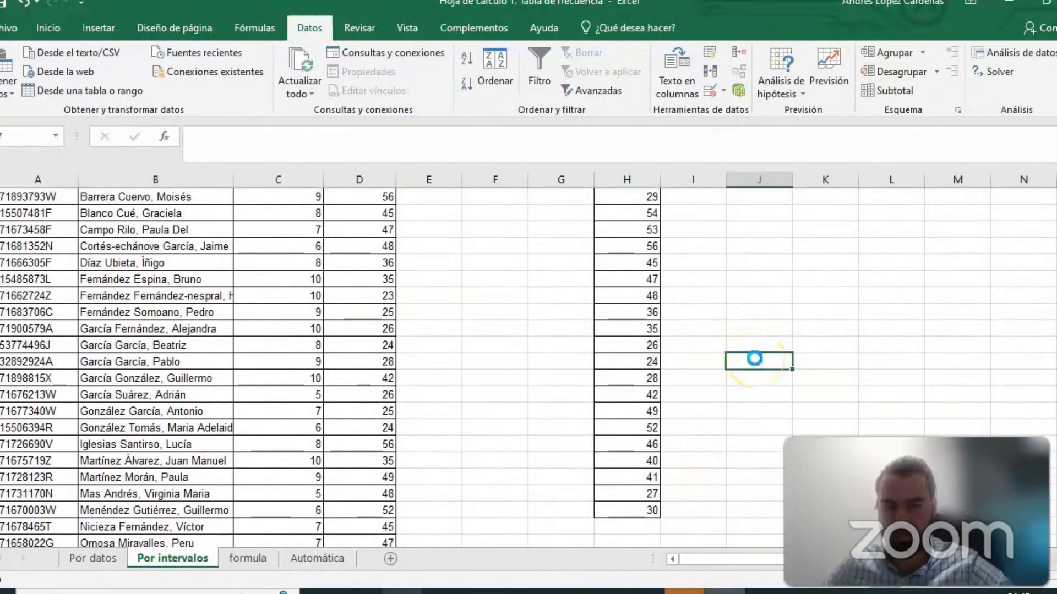
- Undo the duplicate removal and the pasting of the ages under Datos
key(ctrl+z)
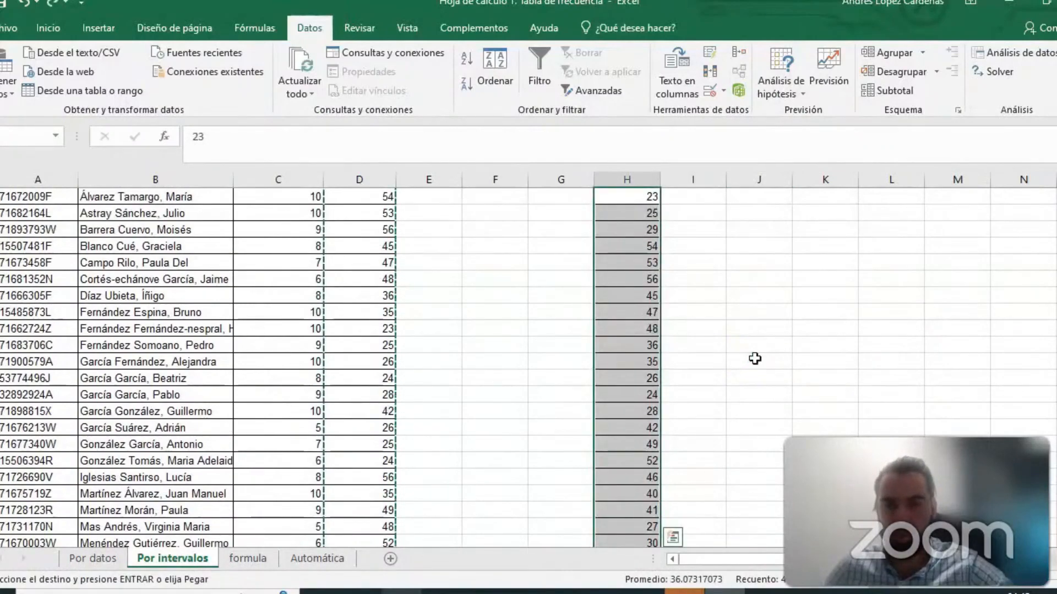
key(ctrl+z)
scroll(751, 358, up, 2)
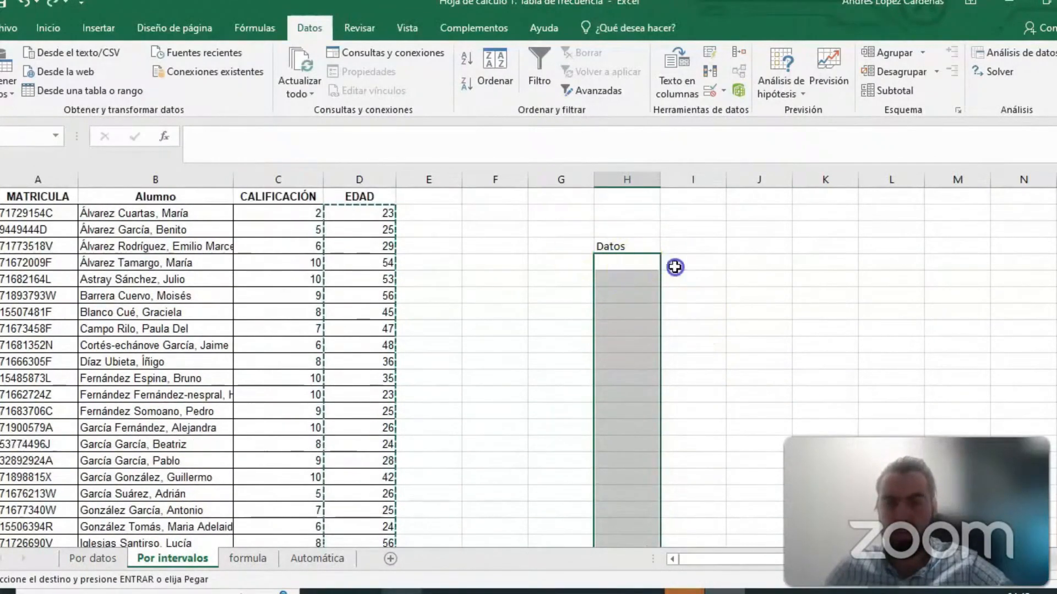
- Replace the Datos heading in H4 with Intervalos
click(627, 246)
key(BackSpace)
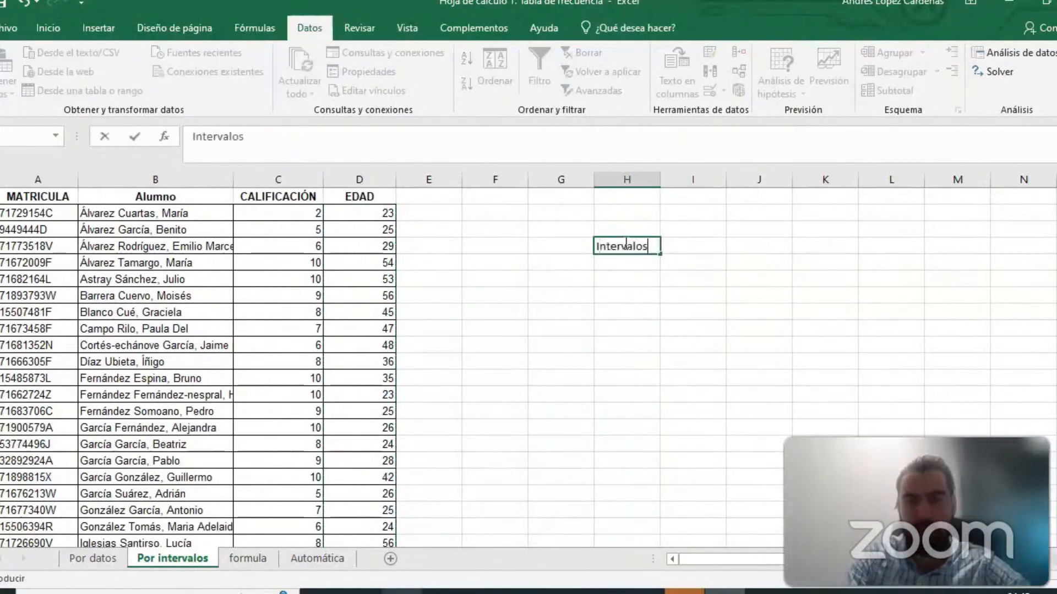
key(Return)
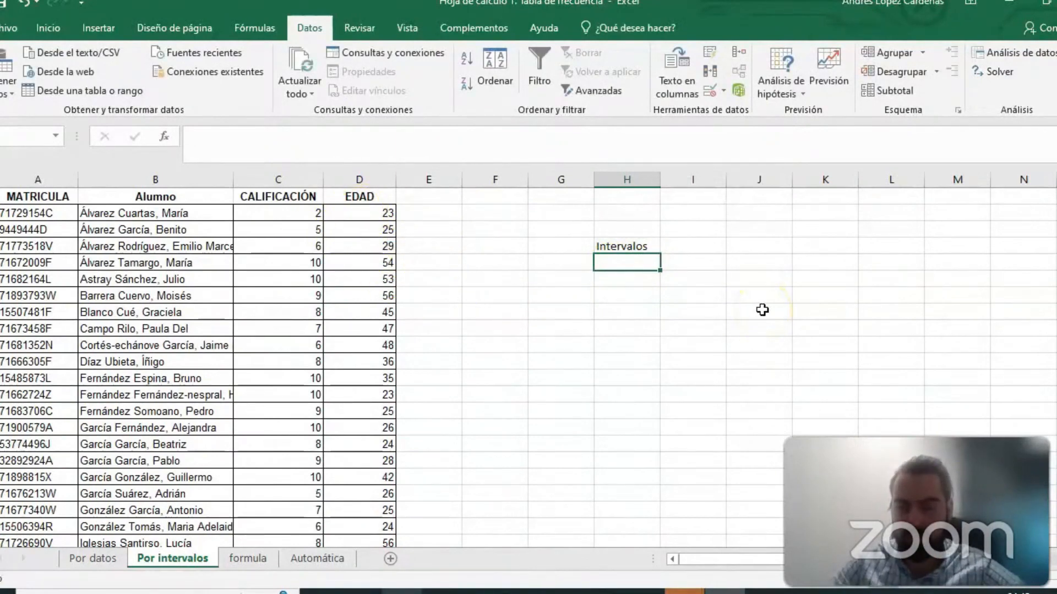
- Enter the first two age intervals under Intervalos: 21 and 30 in H5:I5, 31 and 40 in H6:I6
text(21)
key(Tab)
text(30)
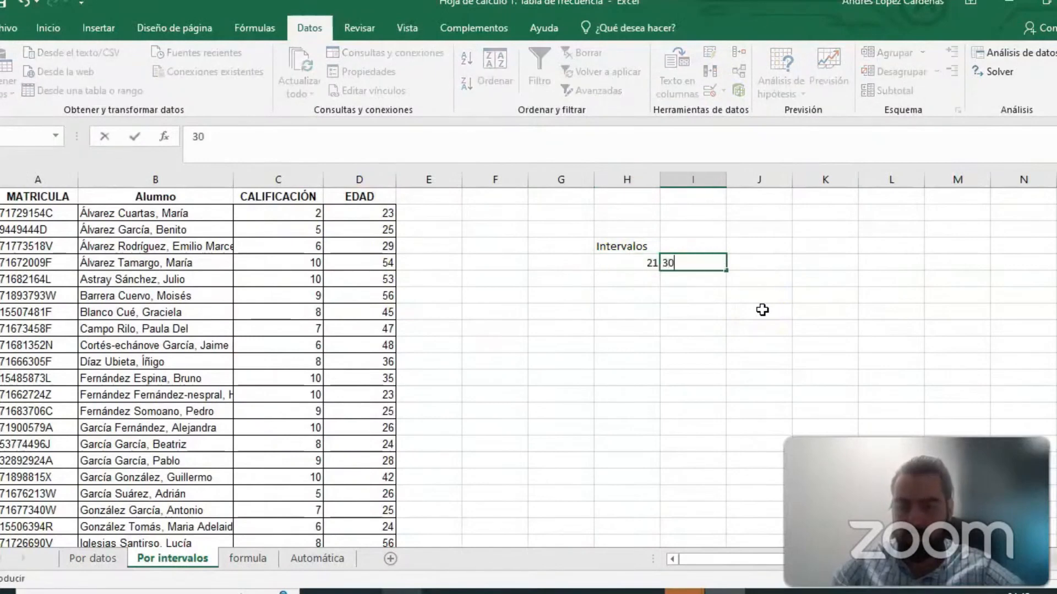
key(Return)
key(Left)
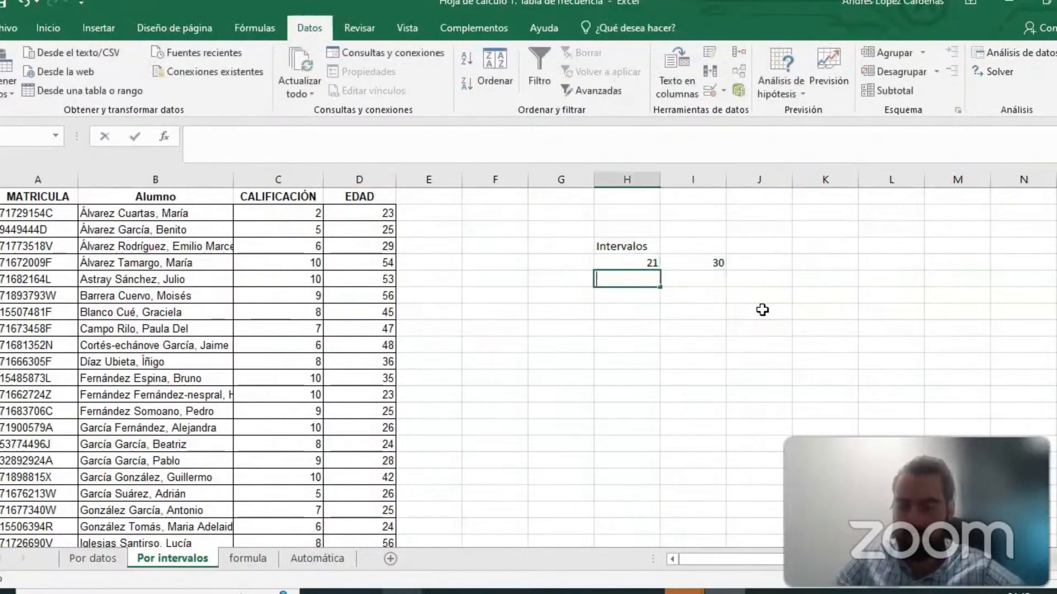
text(31)
key(Tab)
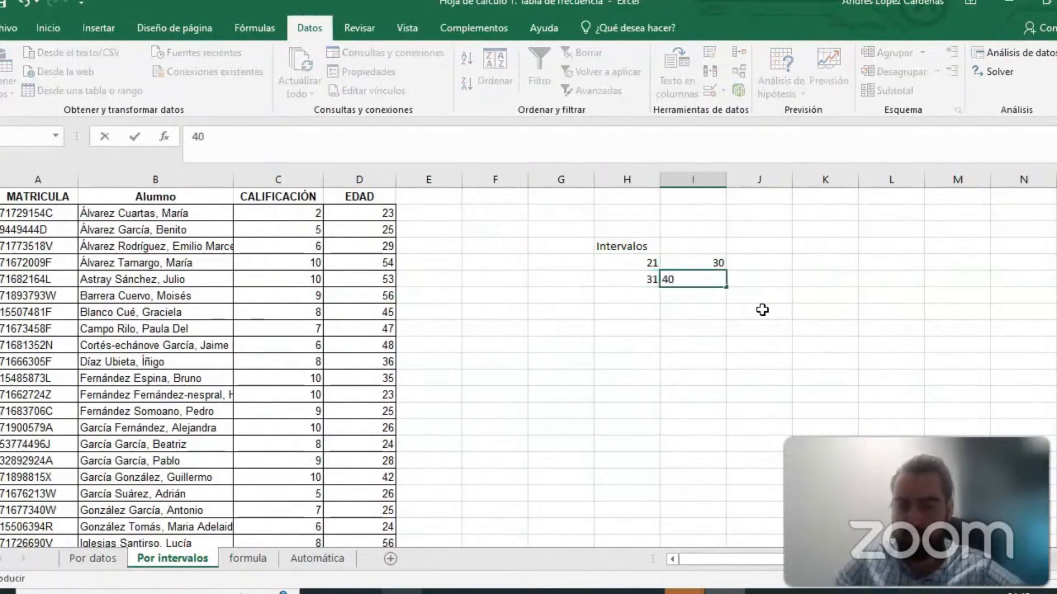
key(Return)
- Add the remaining age intervals: 41 and 50 in H7:I7, 51 and 60 in H8:I8
text(41)
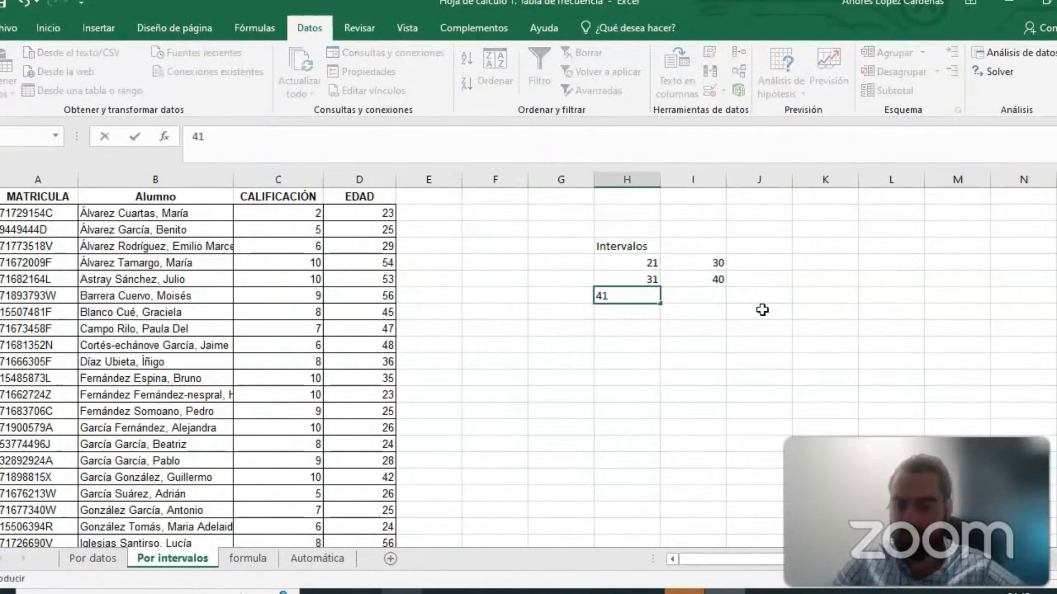
key(Tab)
text(5)
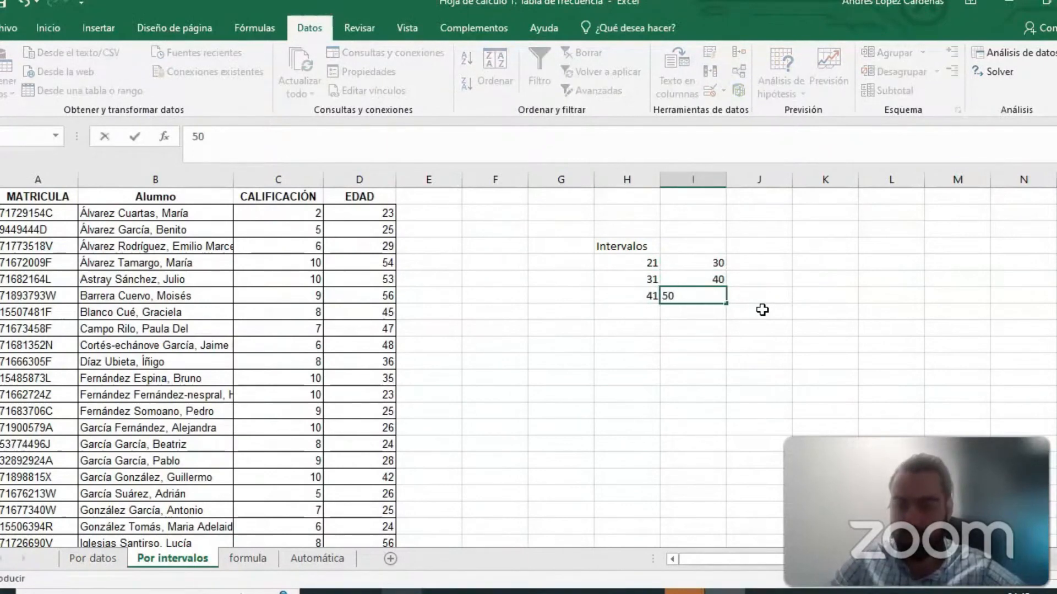
text(0)
key(Return)
text(51)
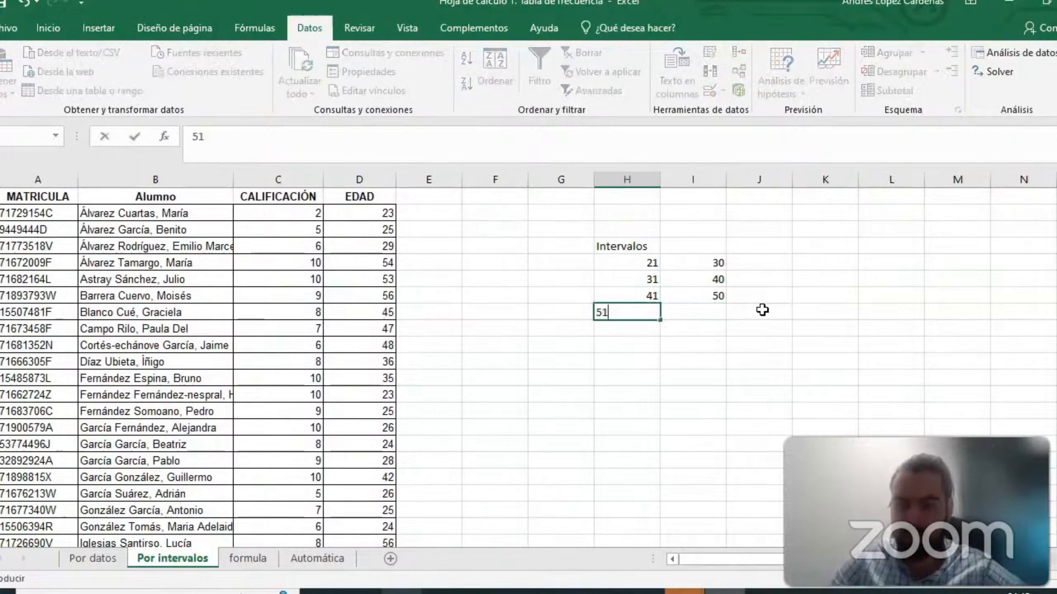
key(Tab)
text(6)
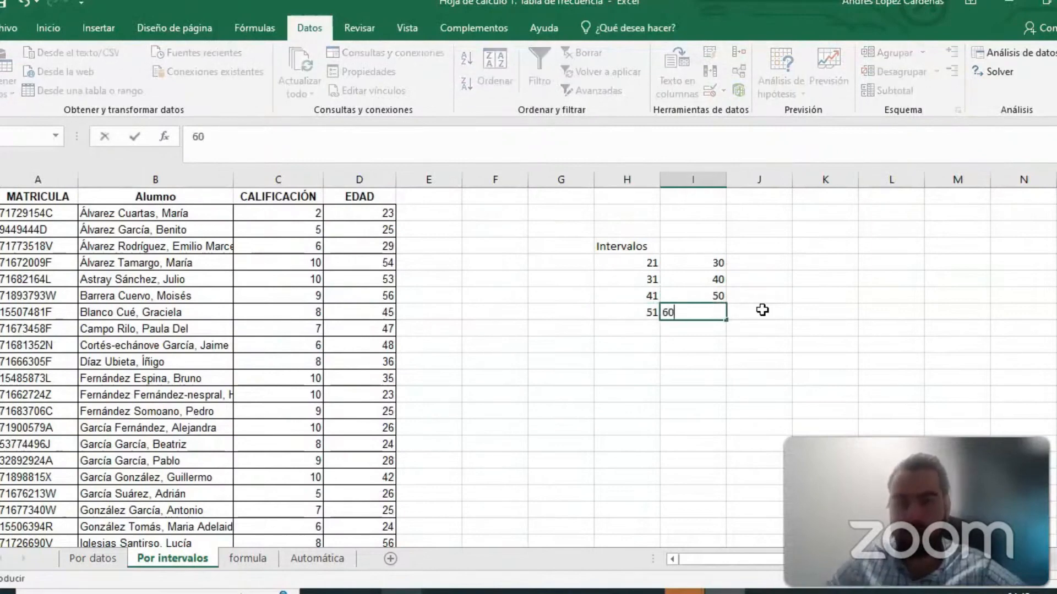
text(00)
key(BackSpace)
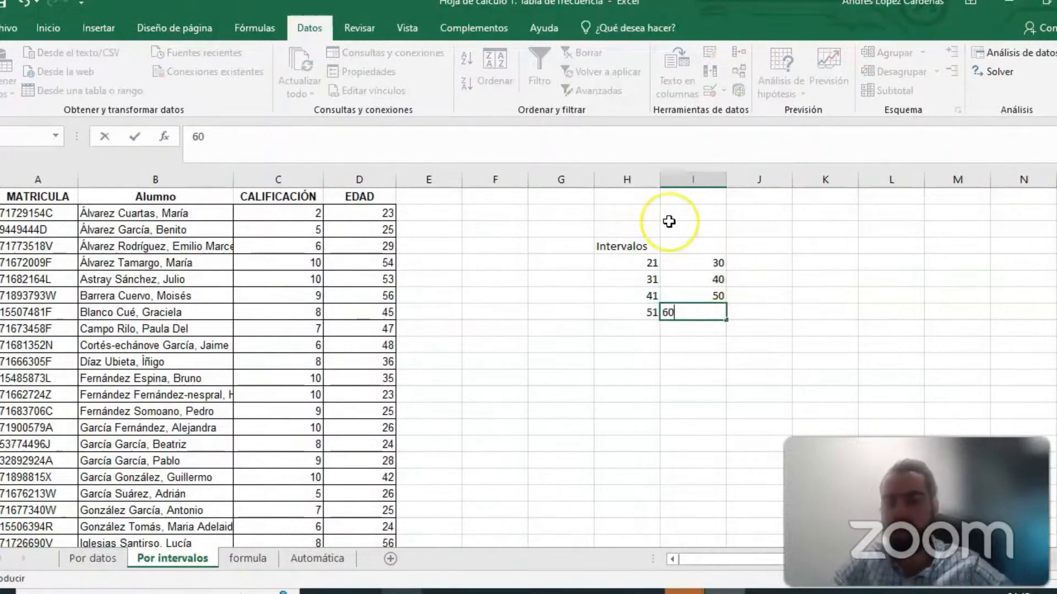
click(790, 311)
- Merge and center the Intervalos heading across H4:I4
drag(633, 246, 675, 245)
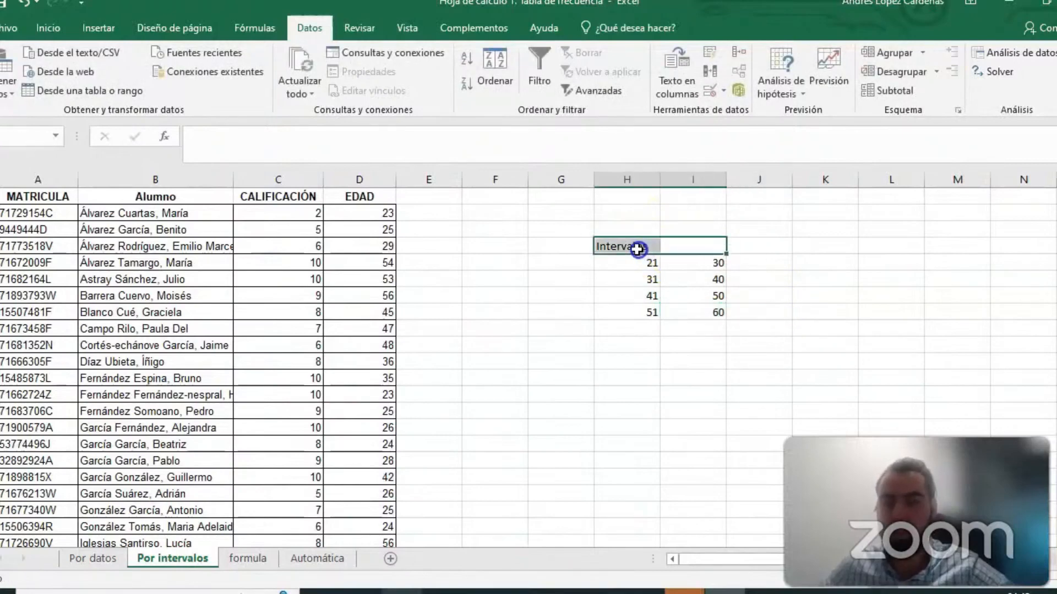
click(64, 30)
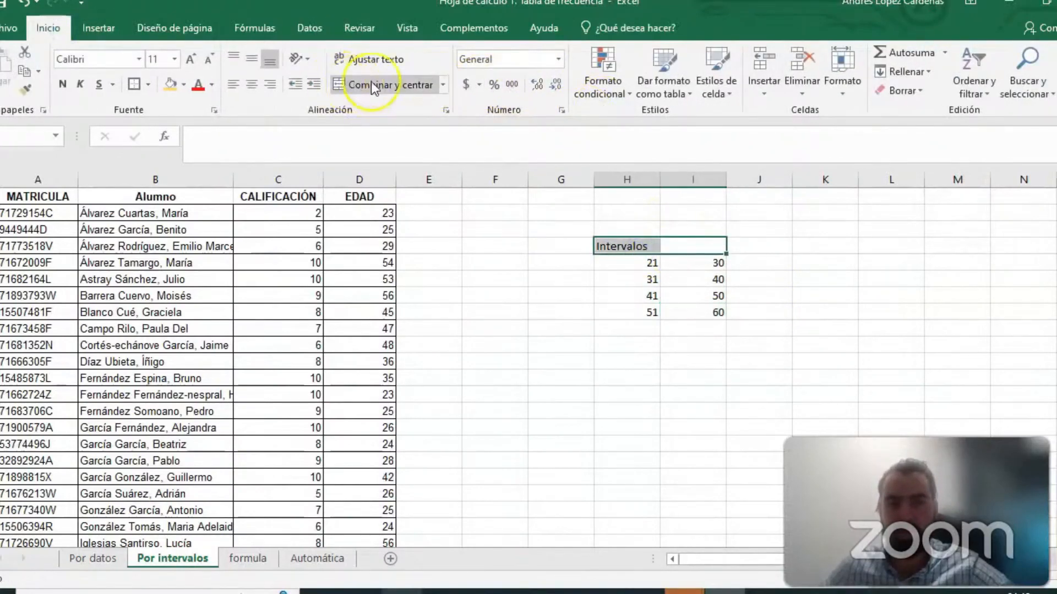
click(371, 84)
click(808, 285)
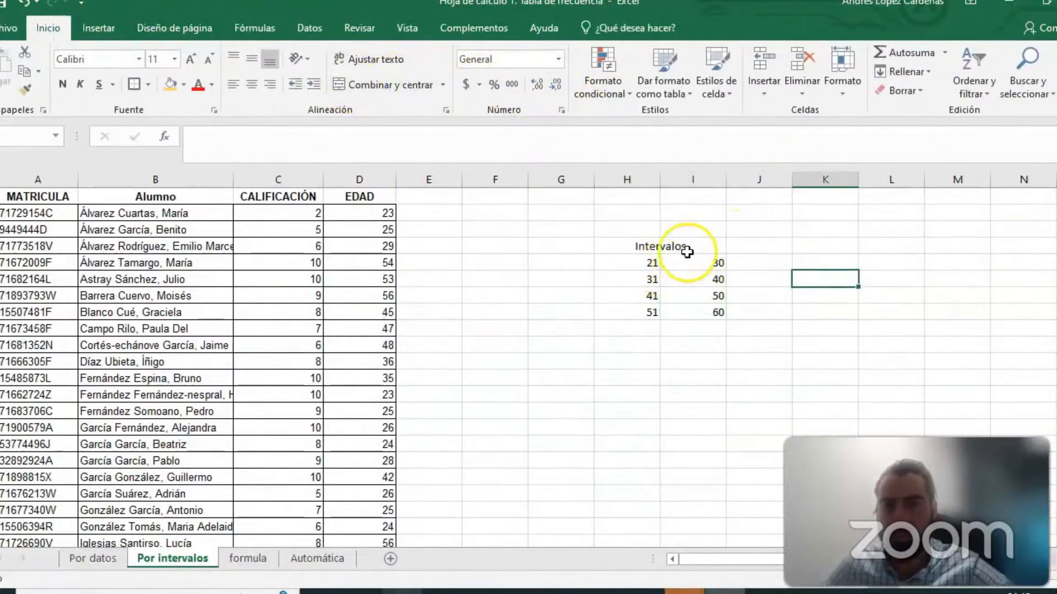
- Enter the heading Frecuencia in J4, beside the Intervalos heading
click(766, 242)
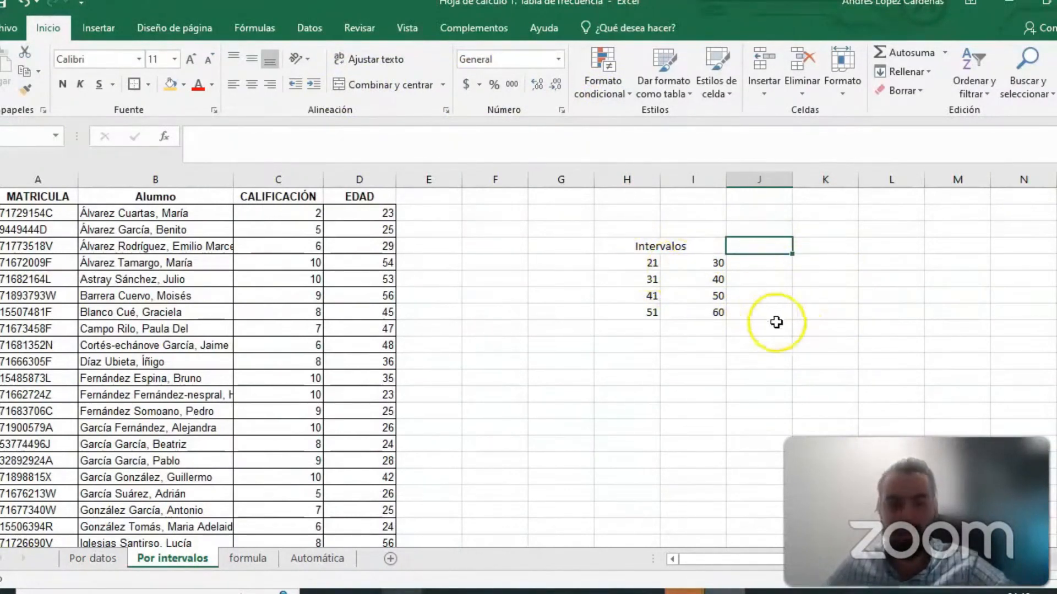
drag(650, 264, 737, 270)
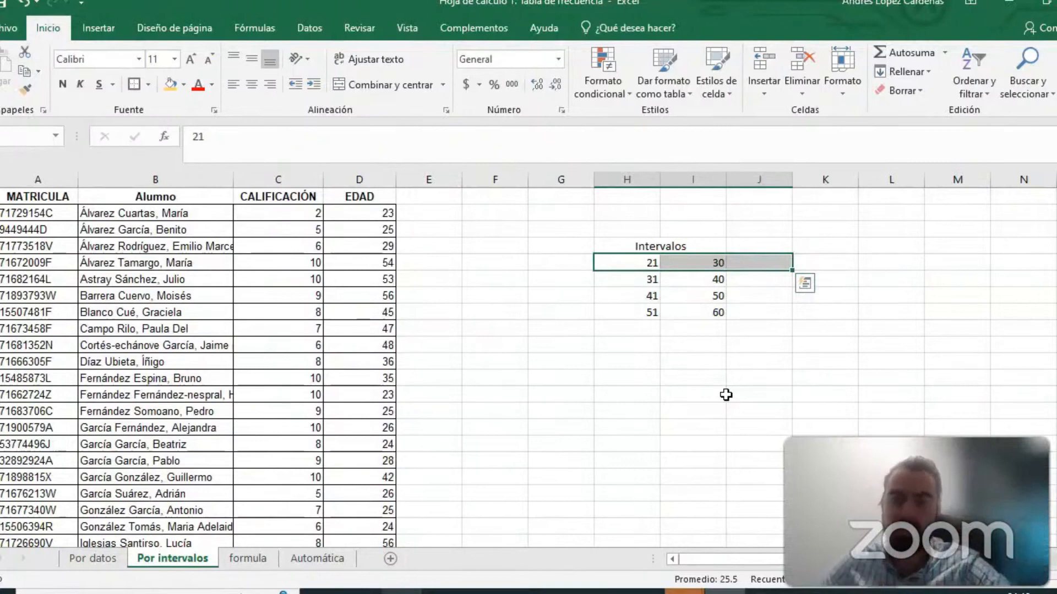
click(770, 328)
click(758, 249)
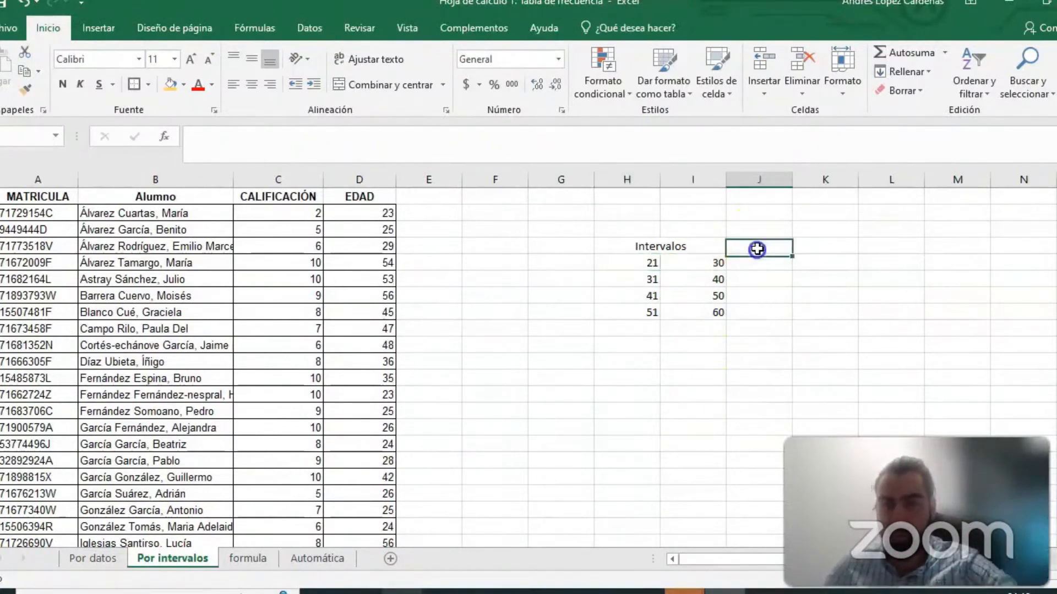
text(Frecuencia)
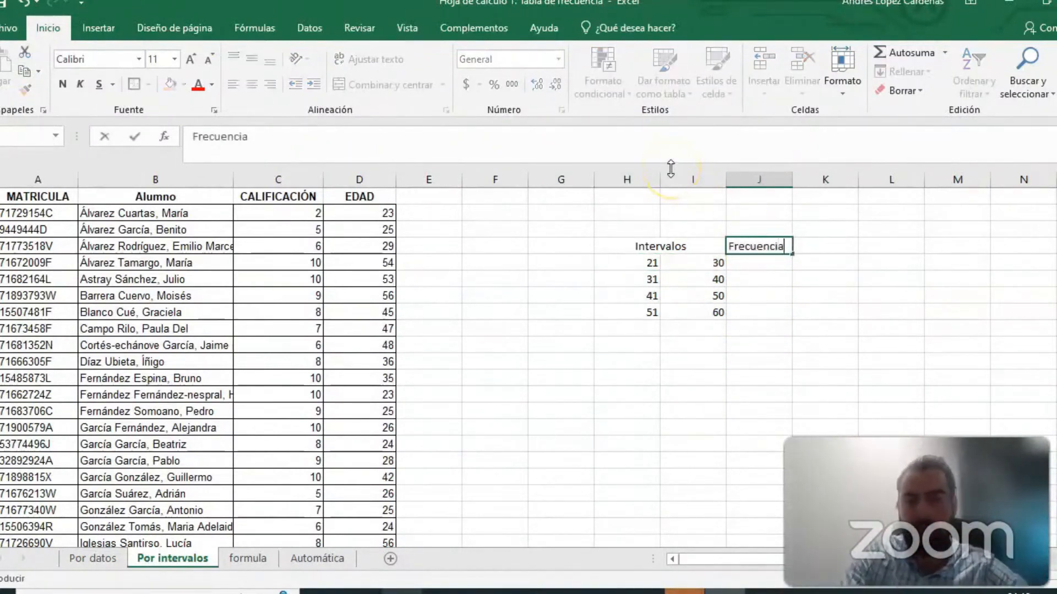
click(766, 266)
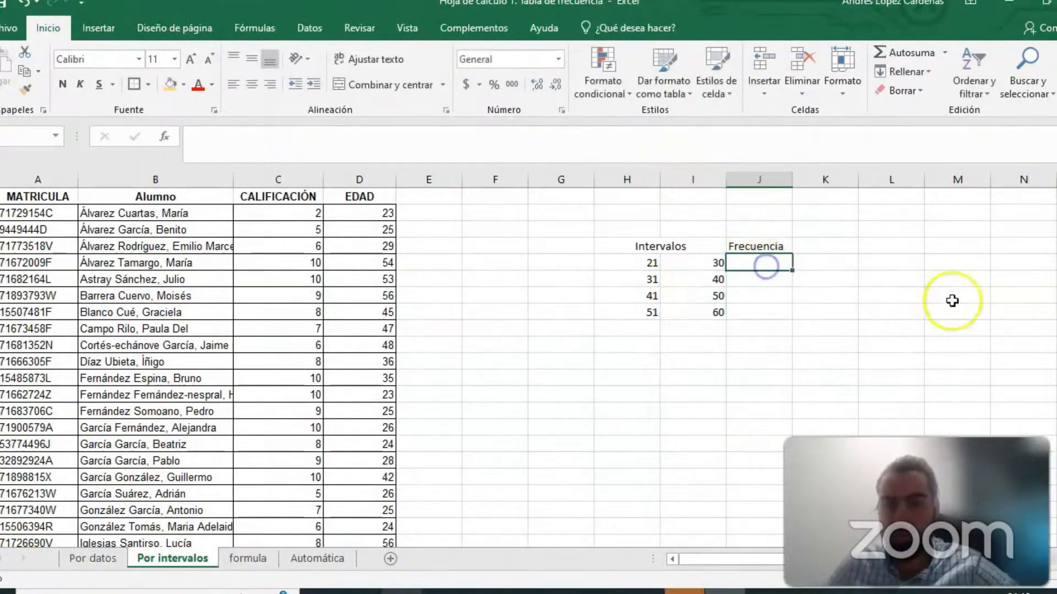
- Fill J5:J8 with the array formula =FRECUENCIA(D2:D42, I5:I8), counting the ages by each interval's upper limit
click(907, 326)
drag(752, 261, 752, 314)
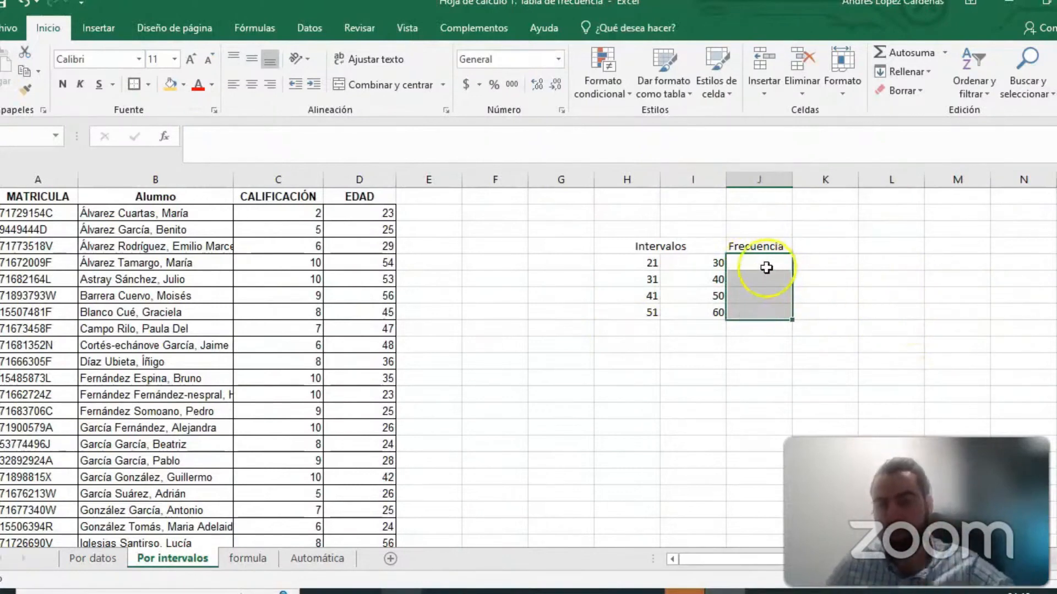
click(359, 142)
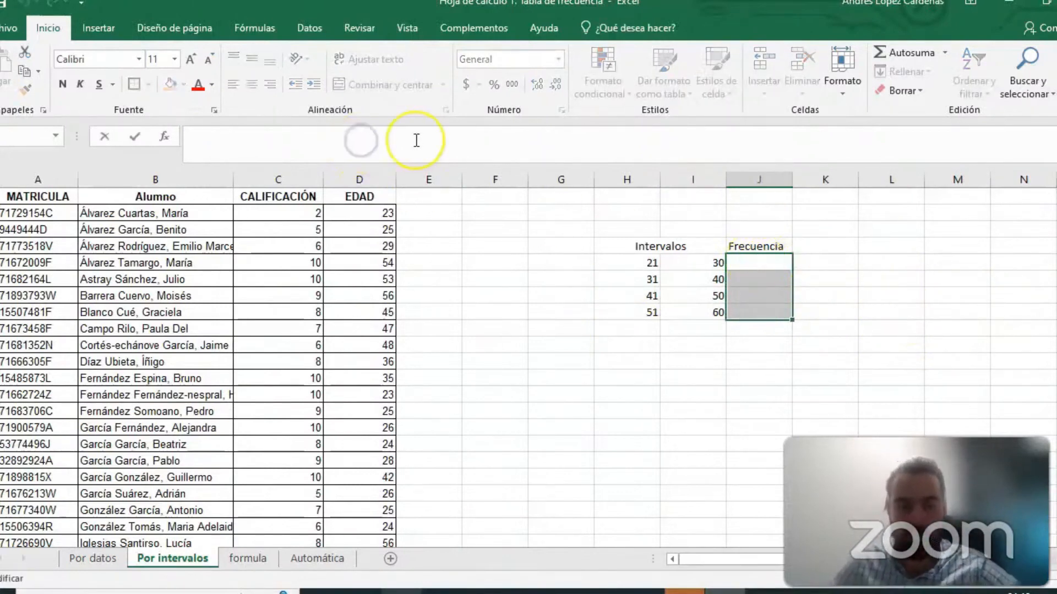
text(=frecuen)
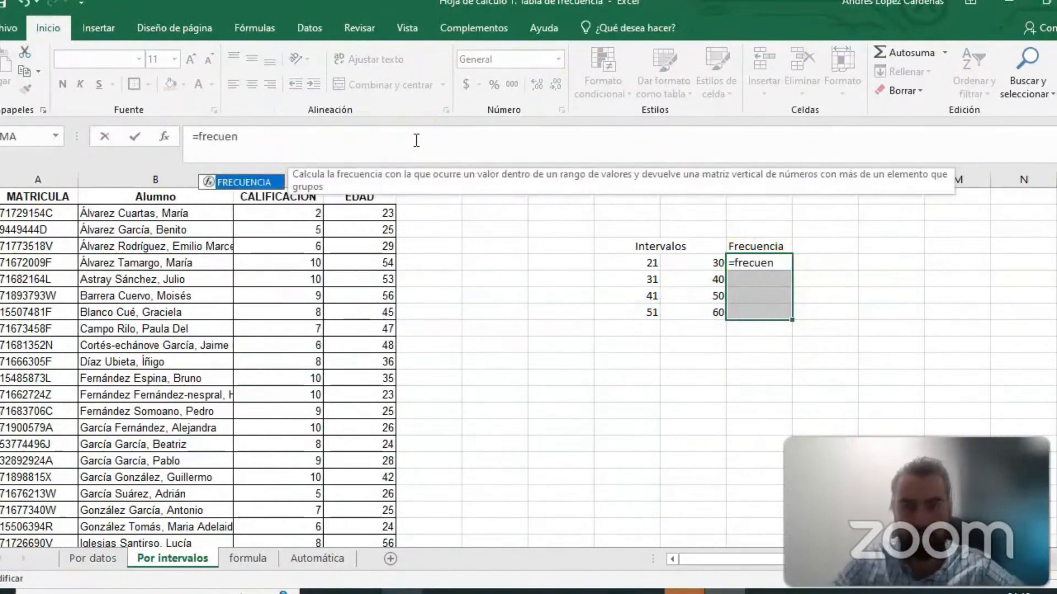
double_click(243, 182)
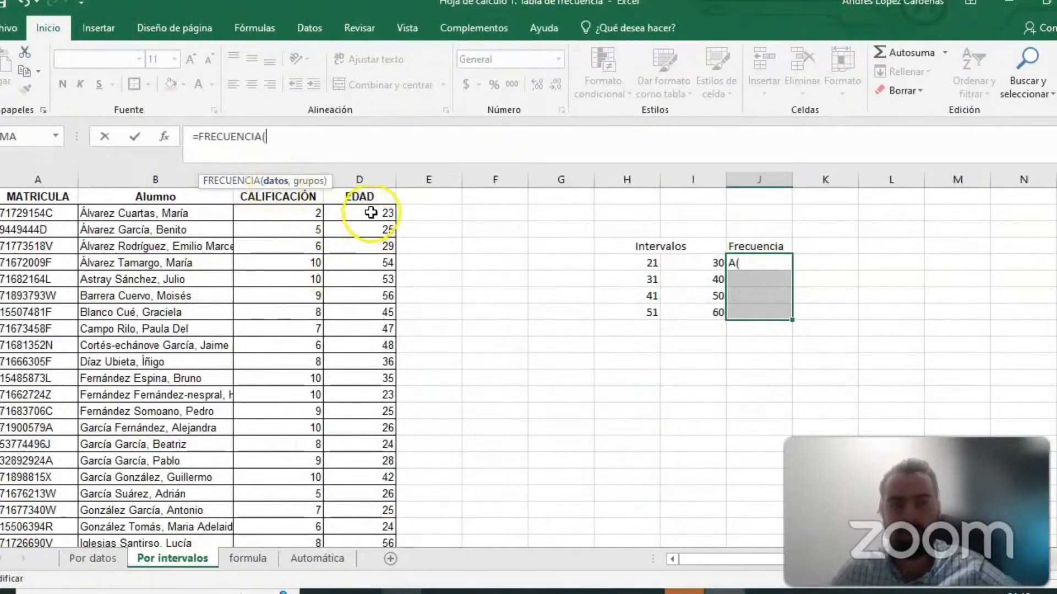
drag(358, 213, 350, 512)
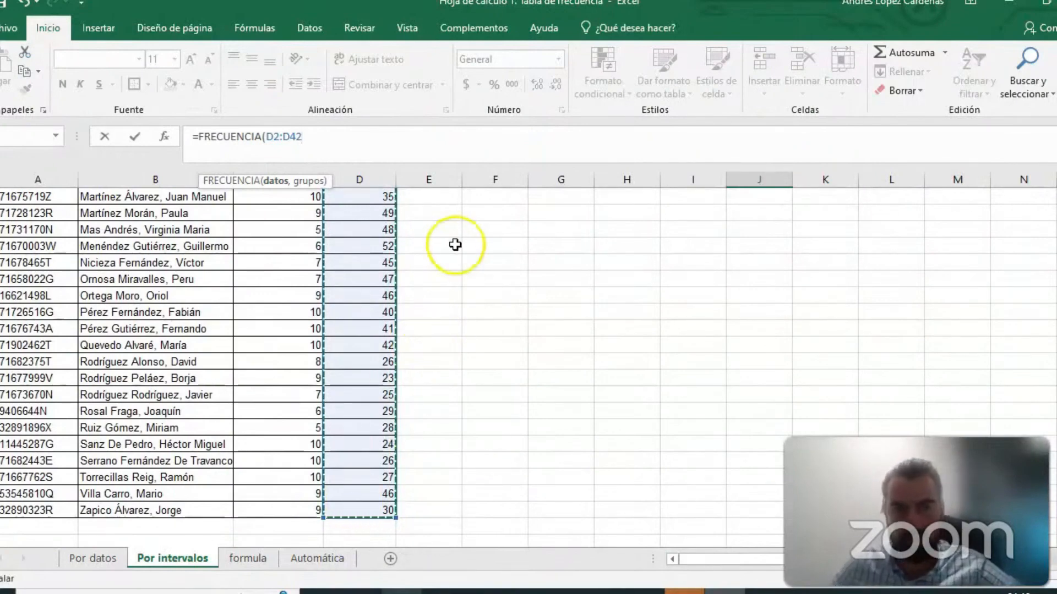
scroll(560, 269, up, 7)
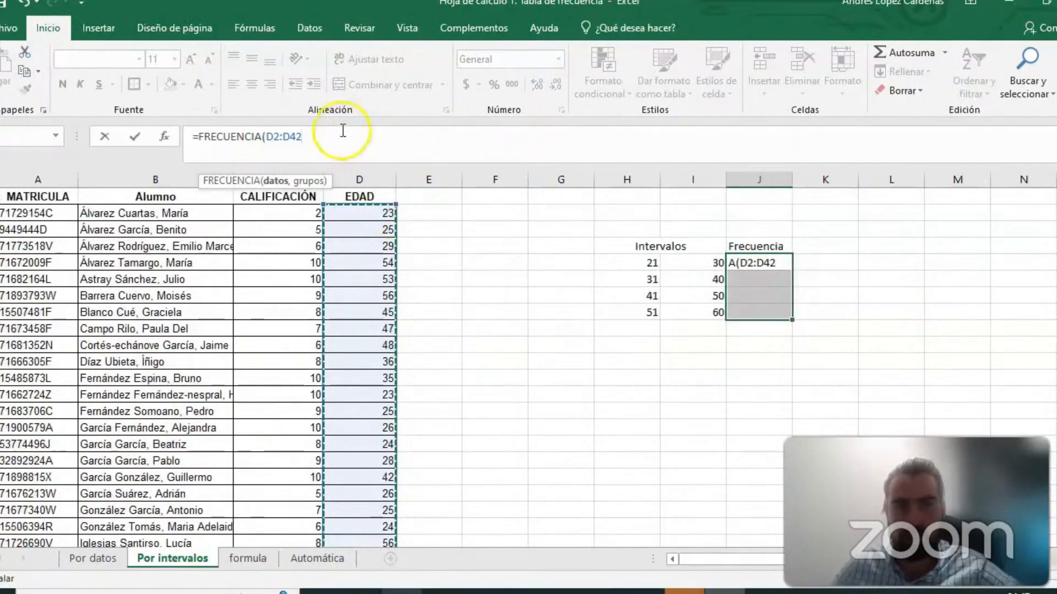
text(,)
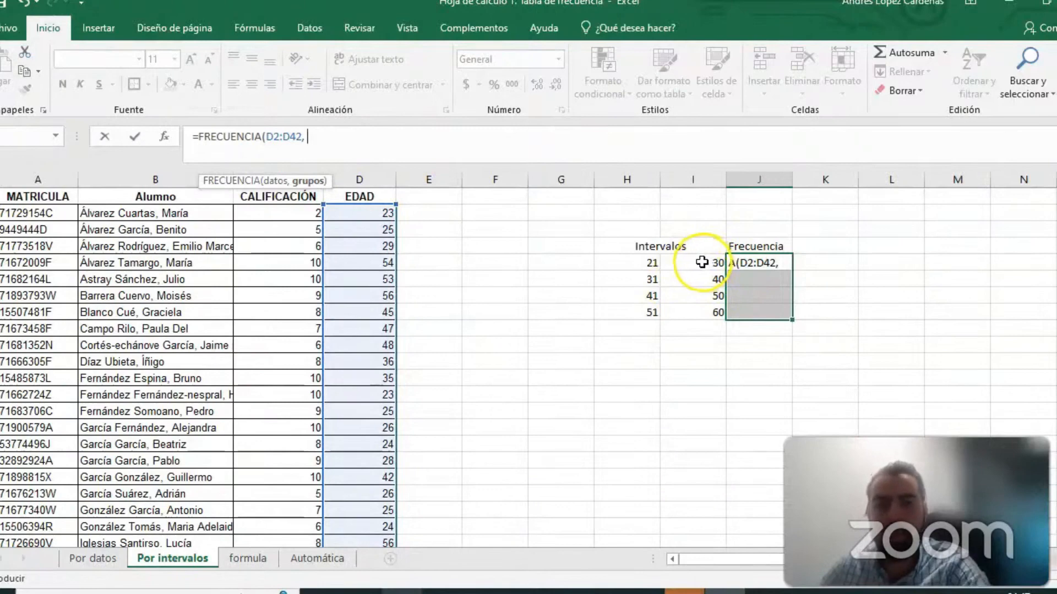
drag(706, 262, 694, 308)
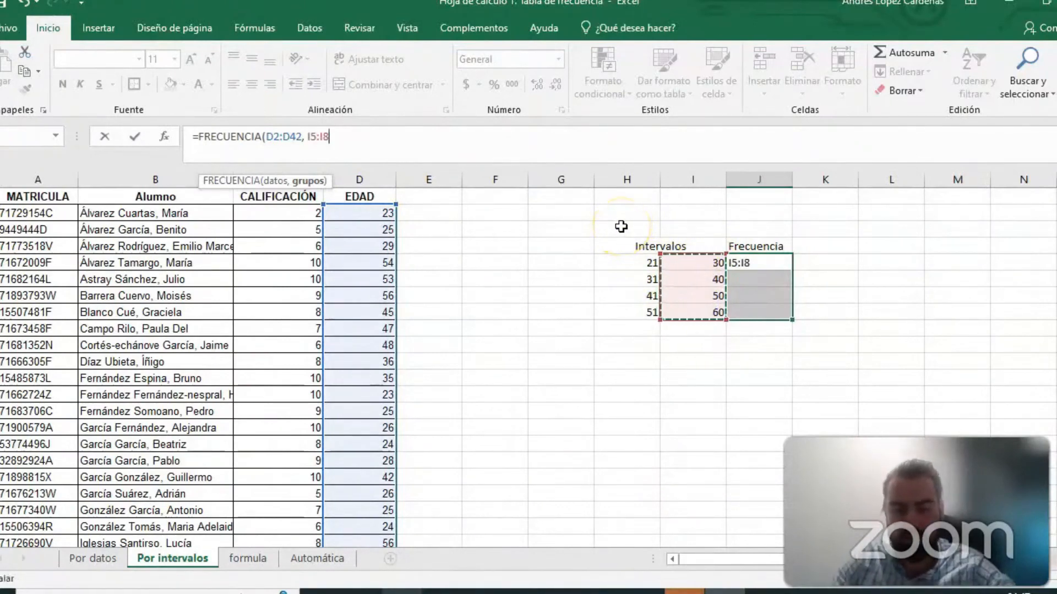
text())
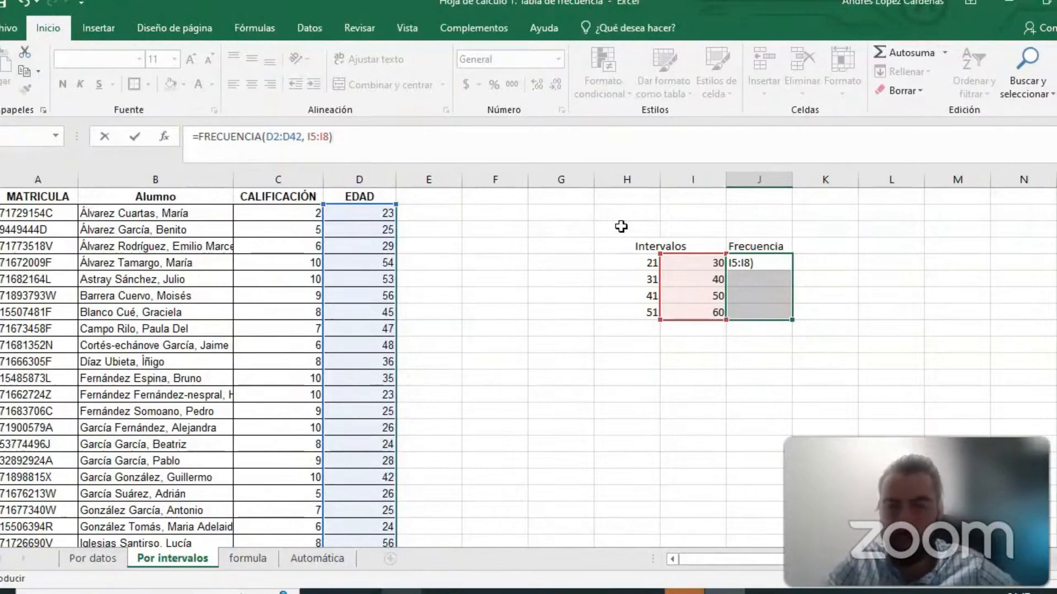
key(ctrl+shift+Return)
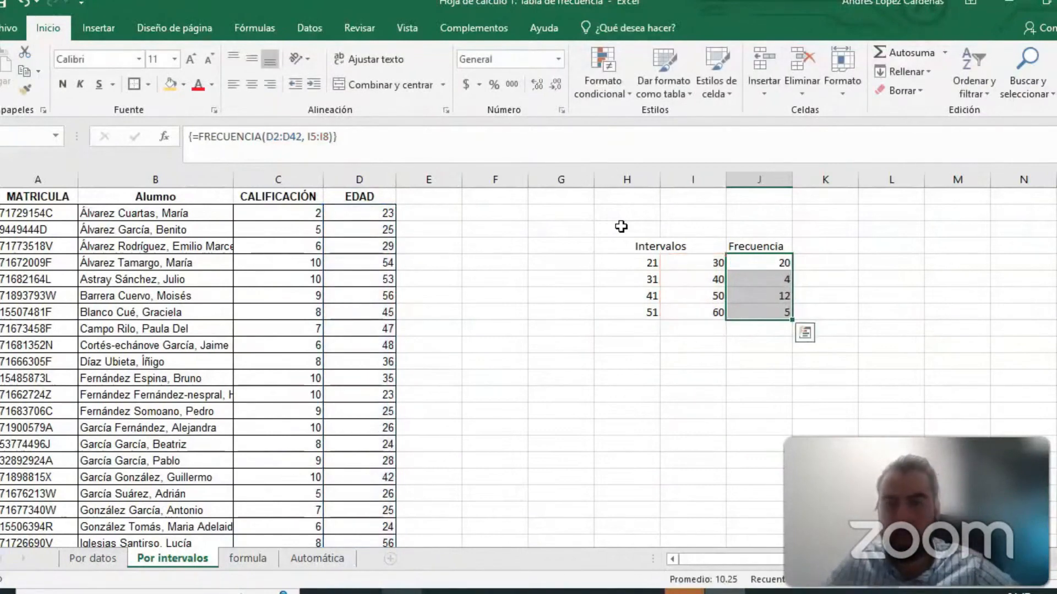
- Examine the frequency in J5:J8 for each age interval, then select the whole table H4:J8
click(891, 311)
click(763, 263)
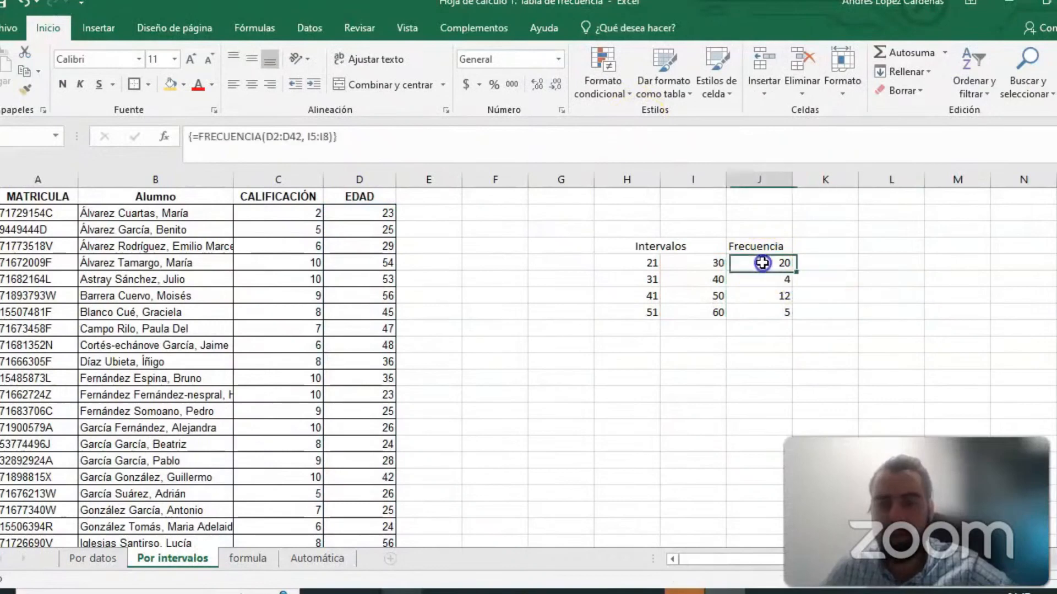
click(647, 263)
click(706, 264)
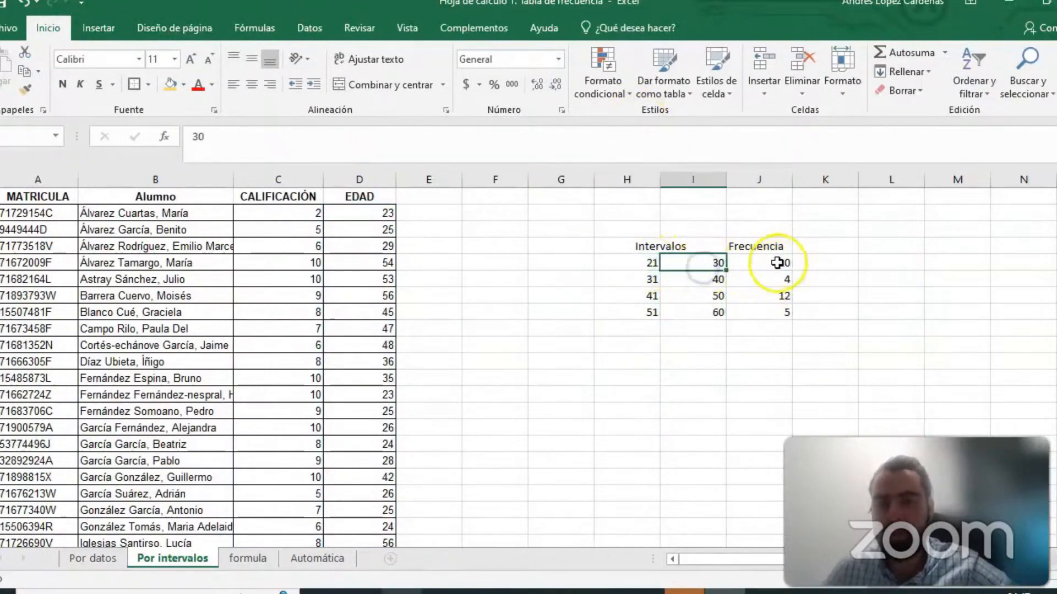
click(765, 263)
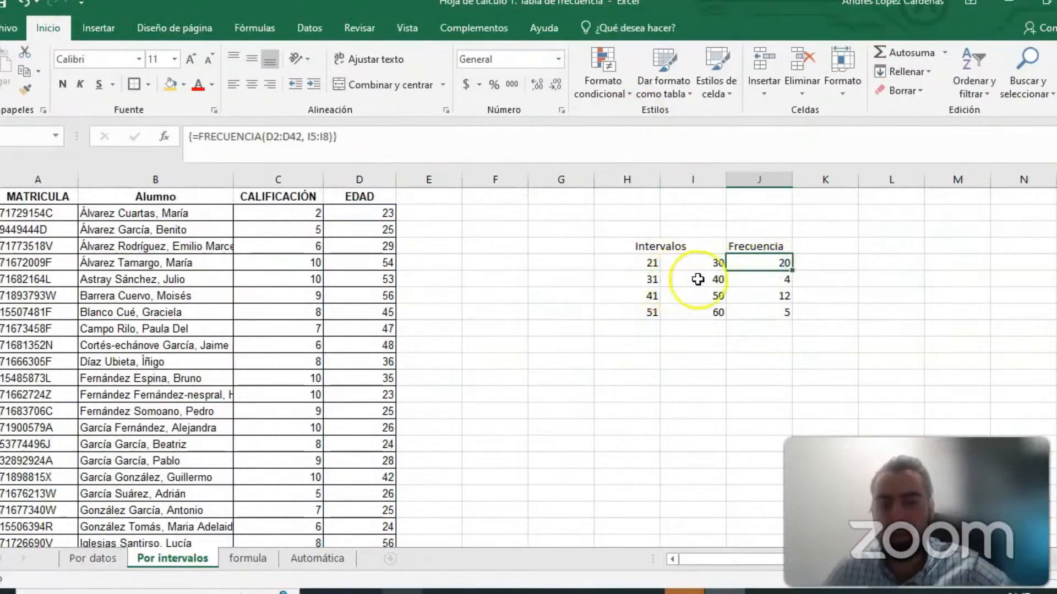
click(691, 279)
click(776, 279)
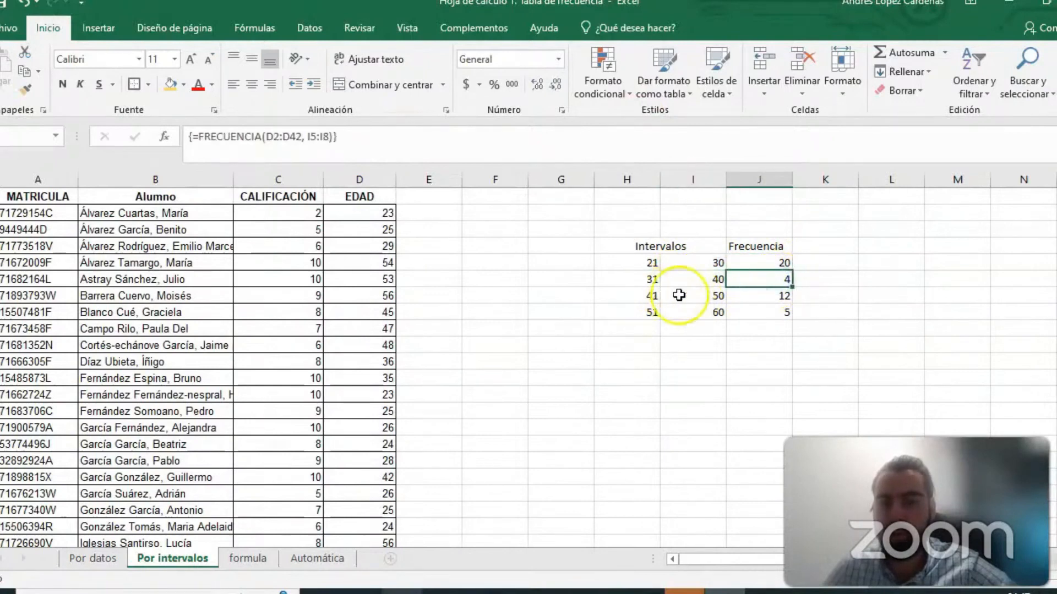
click(767, 295)
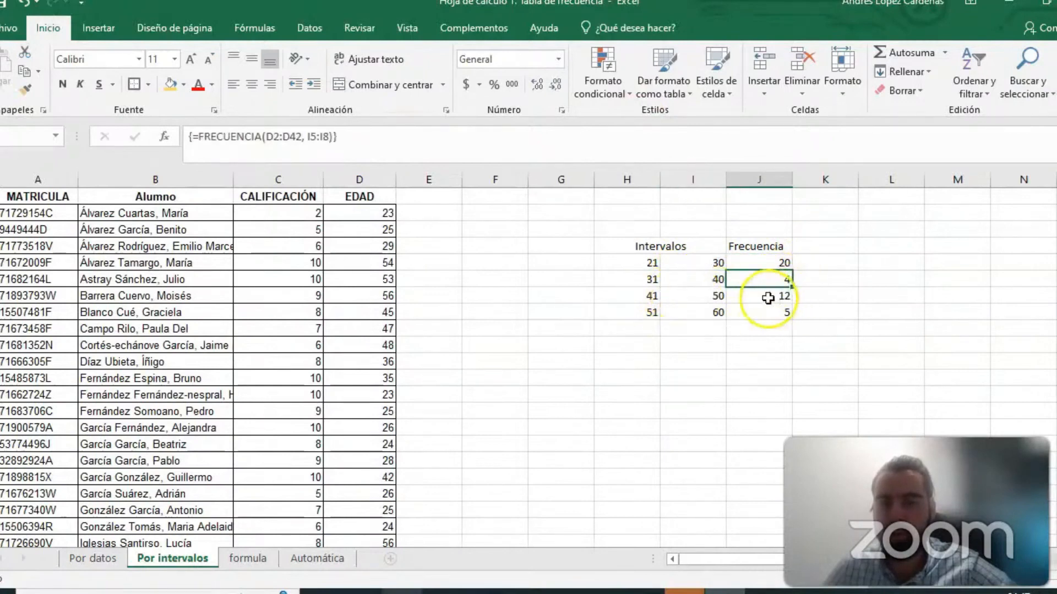
click(788, 330)
click(738, 313)
drag(738, 312, 632, 240)
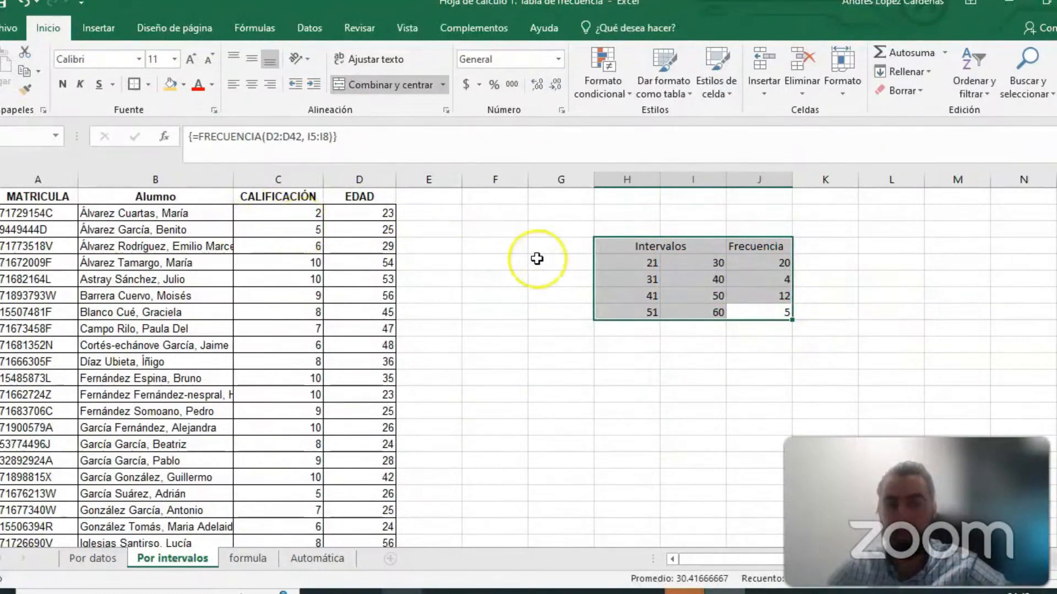
- Review the Dato and Frecuencia columns on the Por datos sheet, then return to Por intervalos and select the empty header cells from K4 to N4
click(94, 559)
scroll(349, 331, up, 3)
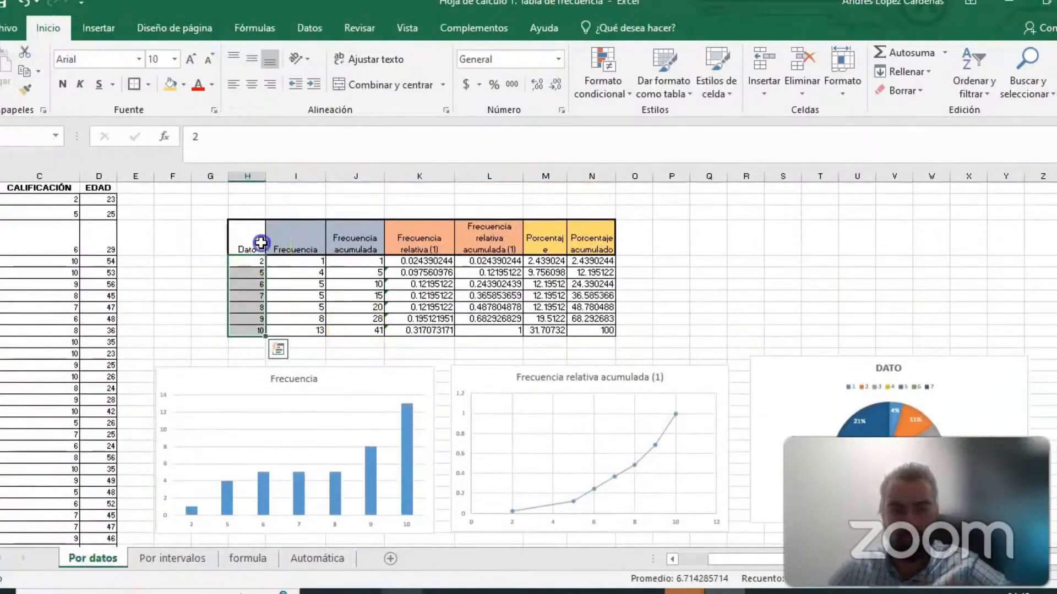
drag(261, 243, 307, 340)
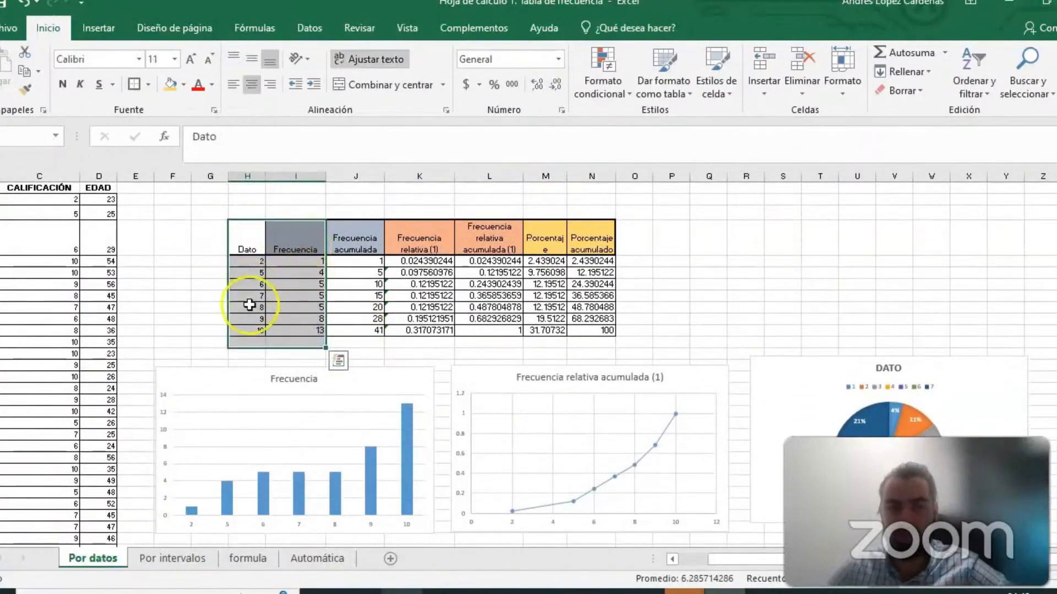
click(172, 559)
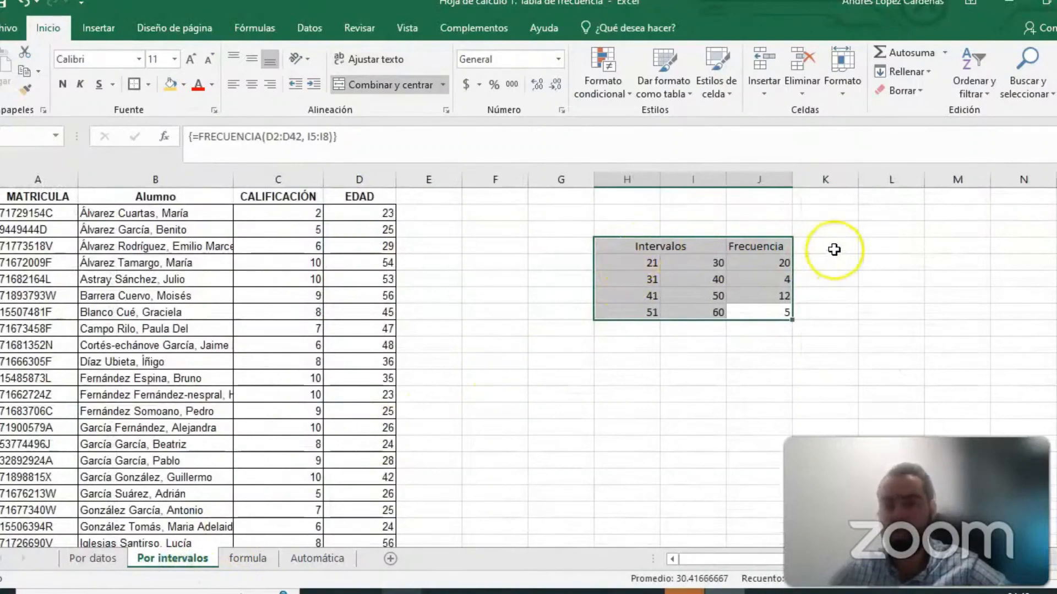
drag(834, 250, 1048, 247)
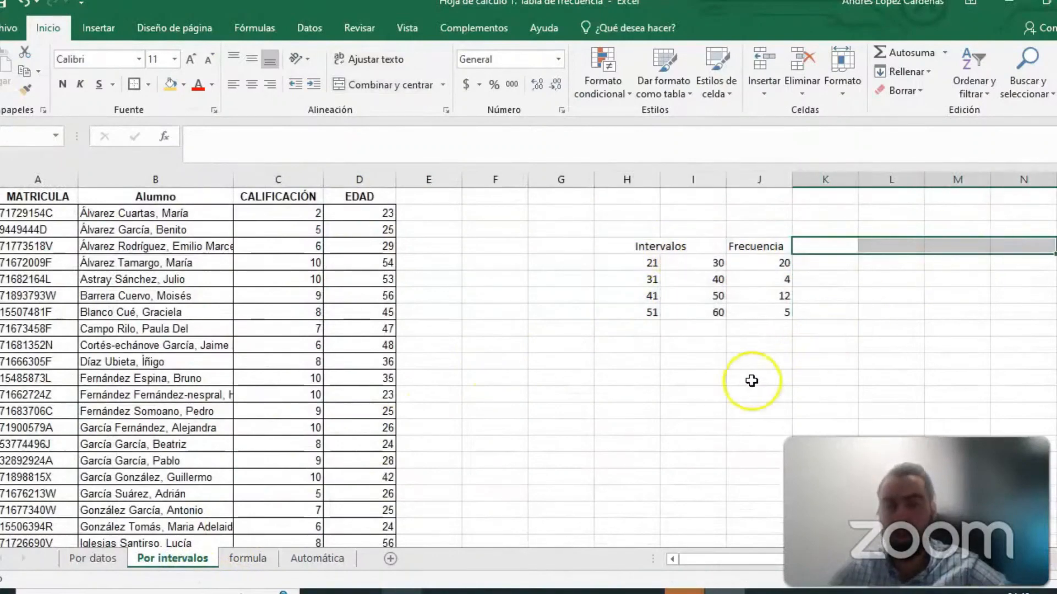
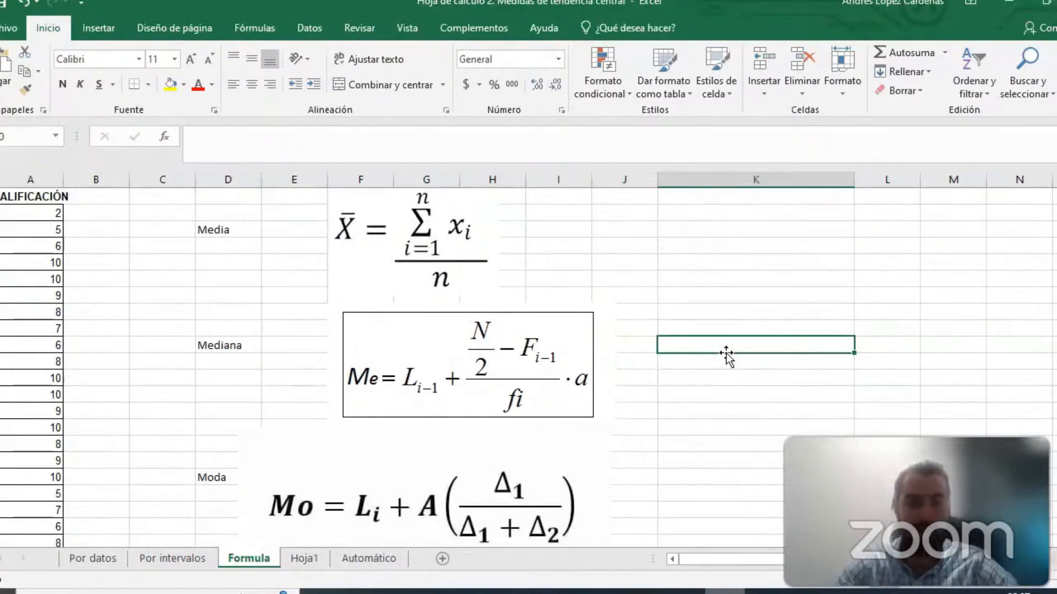
- Calculate the mean of the grades in K3 with the formula =SUMA(A2:A42)/41
click(691, 230)
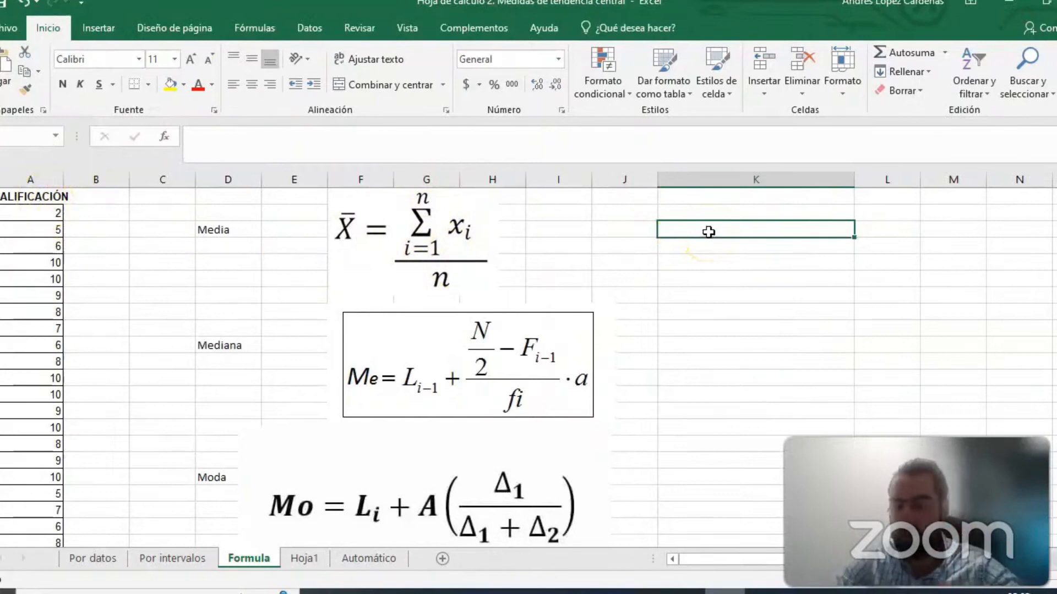
text(=)
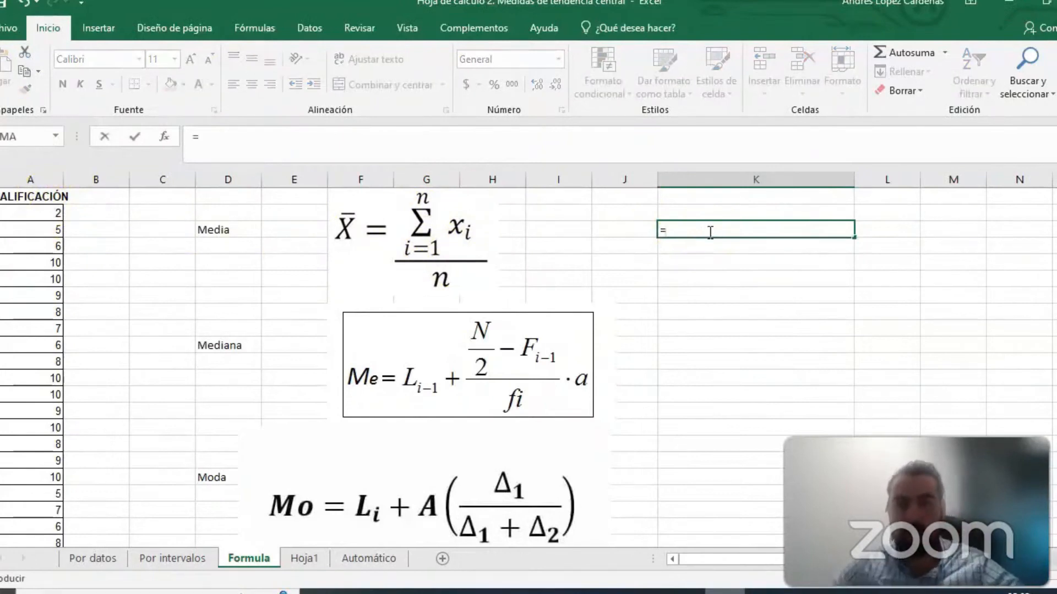
text(su)
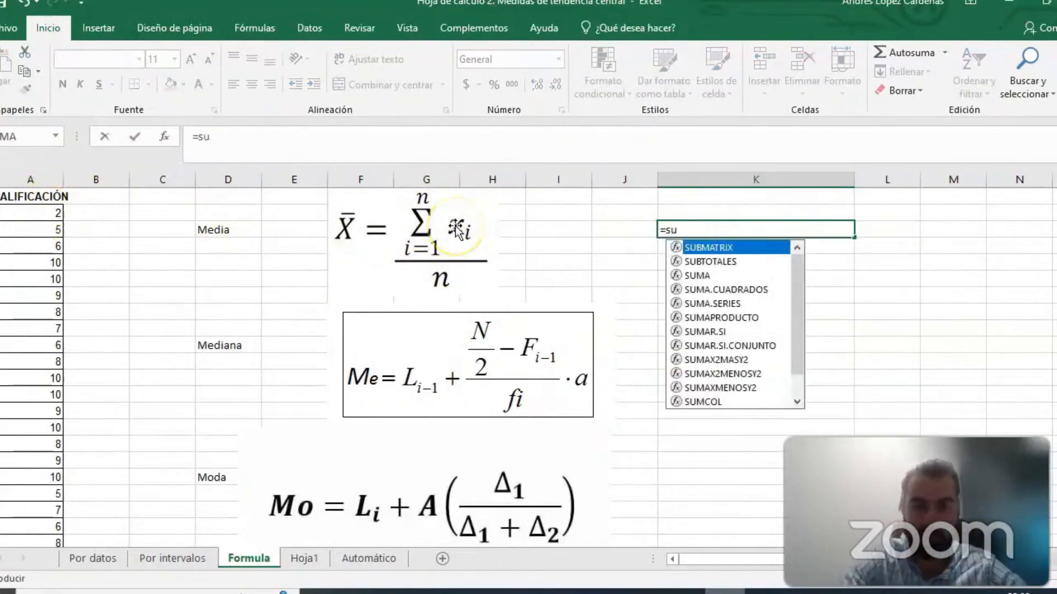
text(m)
double_click(700, 244)
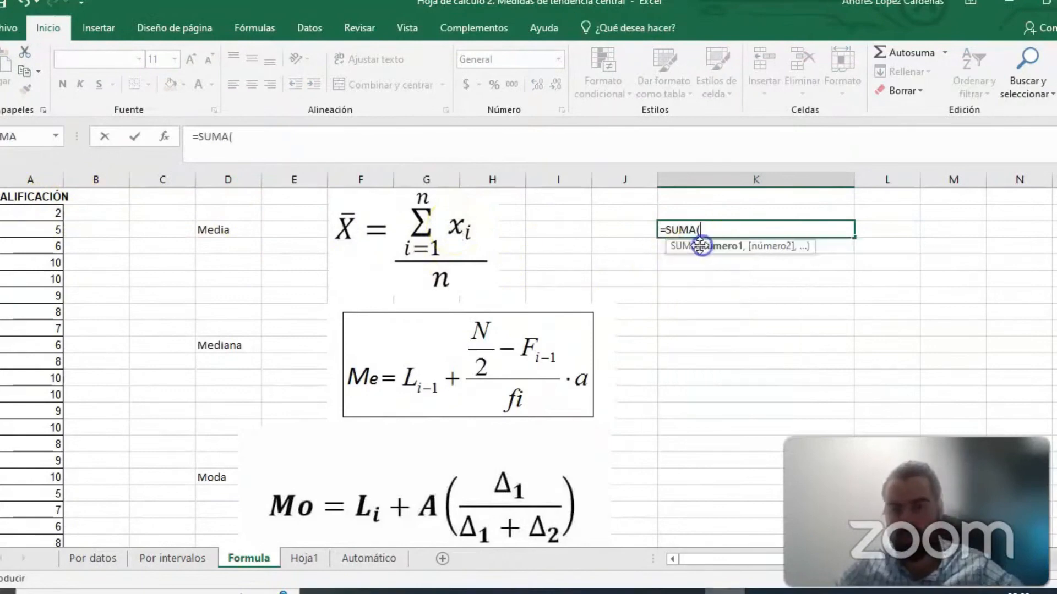
drag(61, 215, 52, 502)
scroll(743, 309, up, 7)
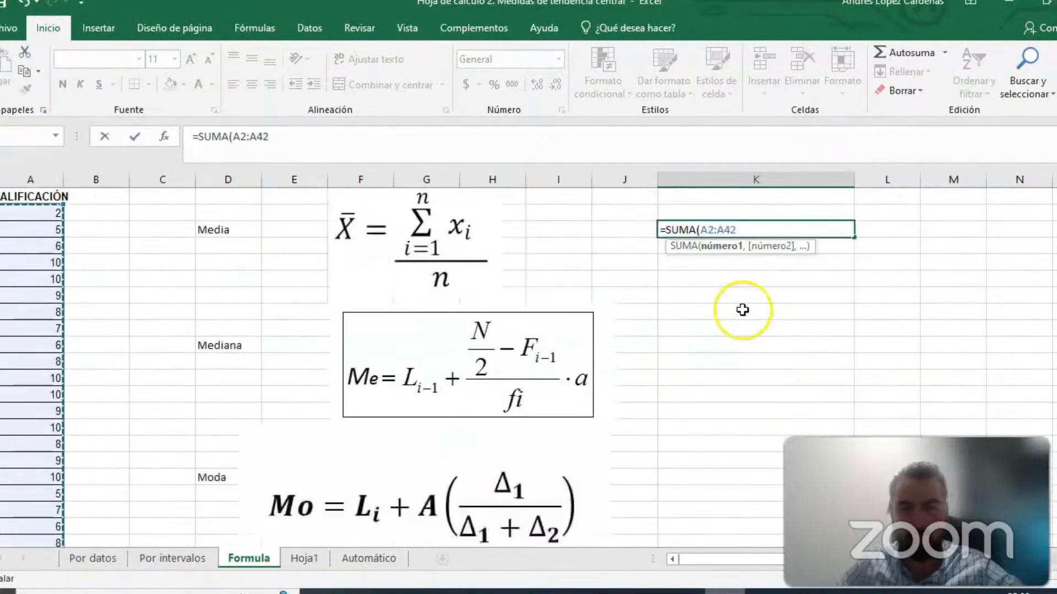
text()/41)
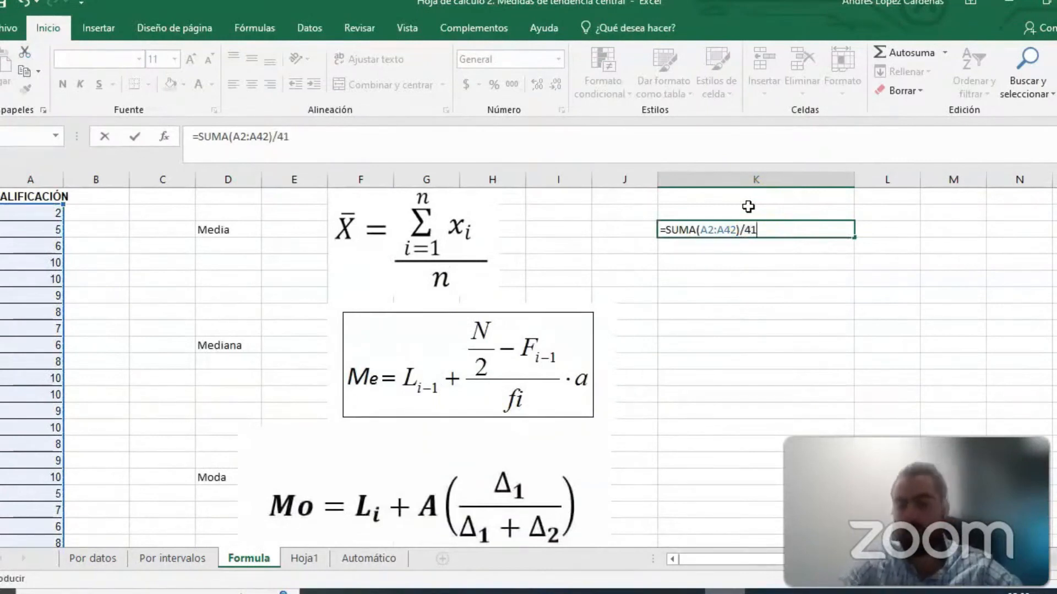
key(Return)
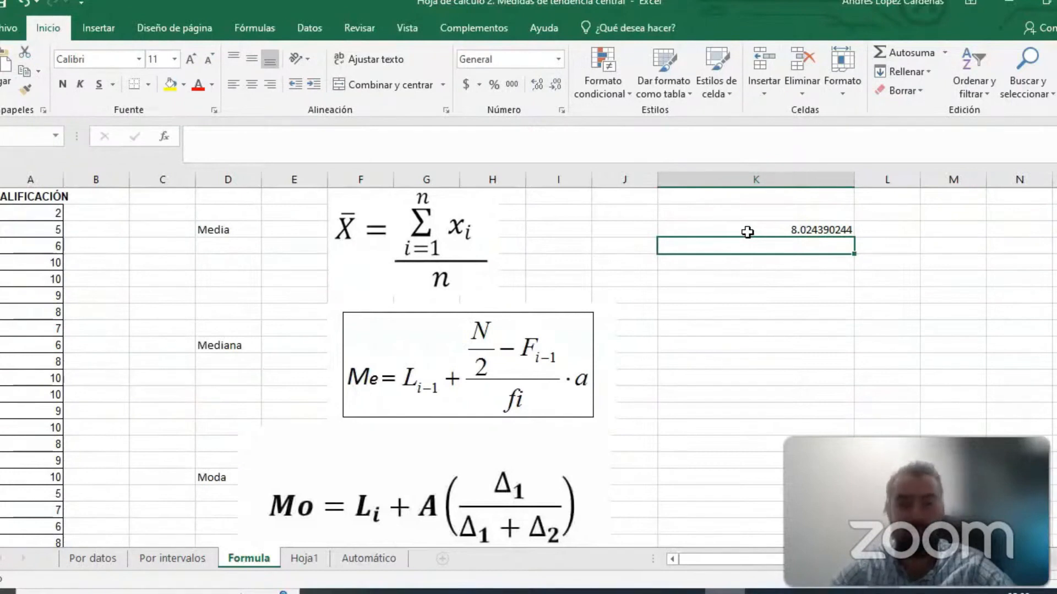
- Replace the mean formula in K3 with =PROMEDIO(A2:A42)
click(746, 230)
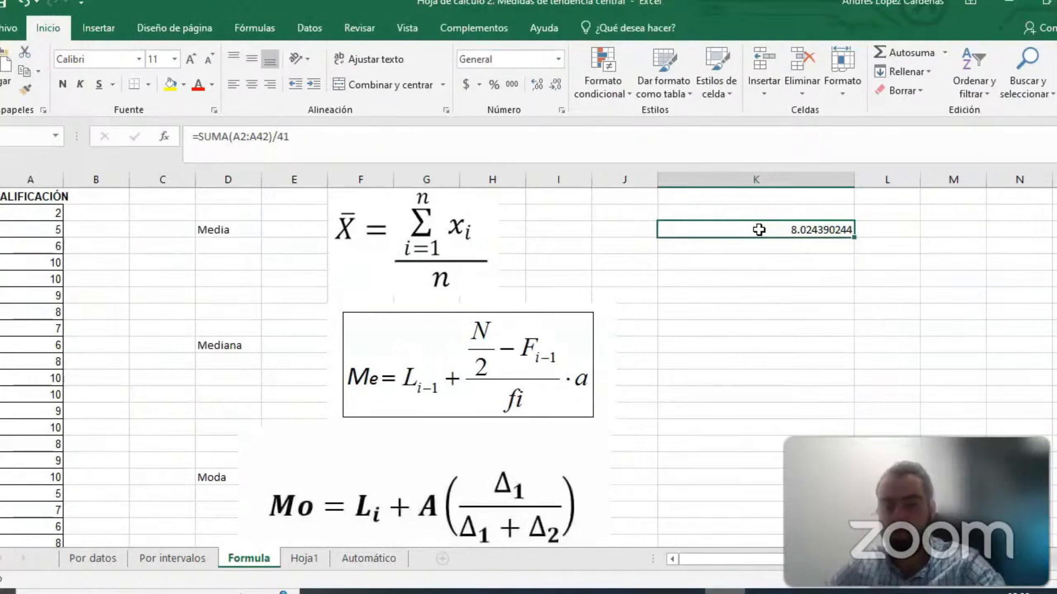
key(BackSpace)
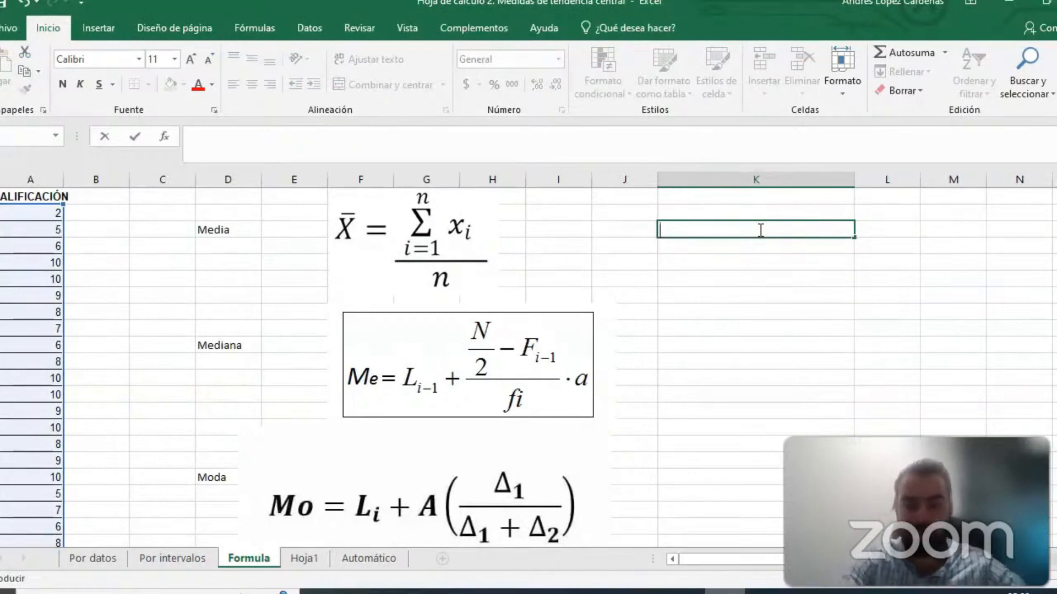
text(P)
text(=prome)
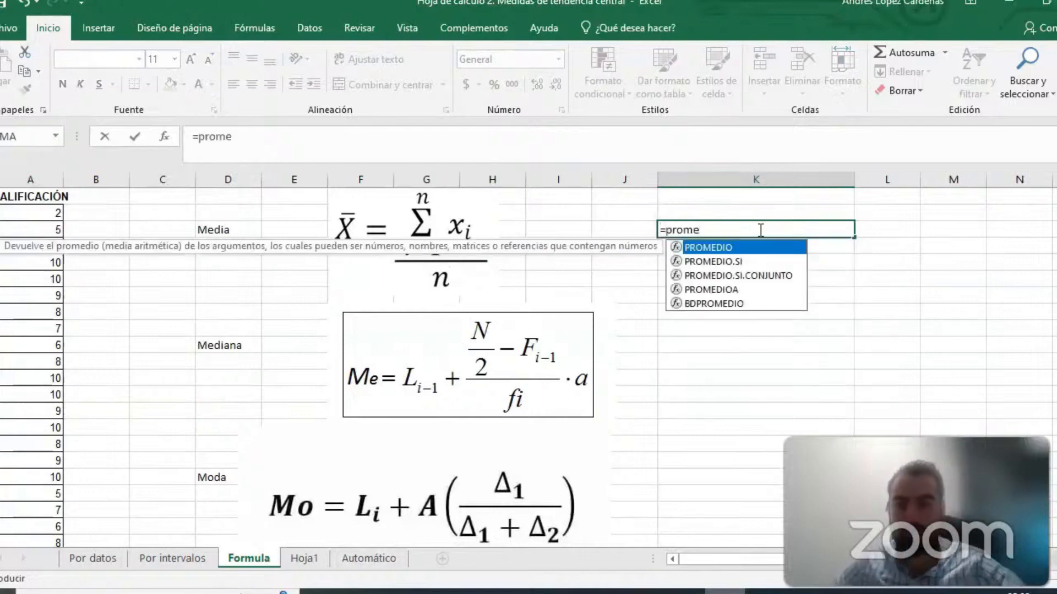
double_click(715, 248)
drag(36, 212, 33, 488)
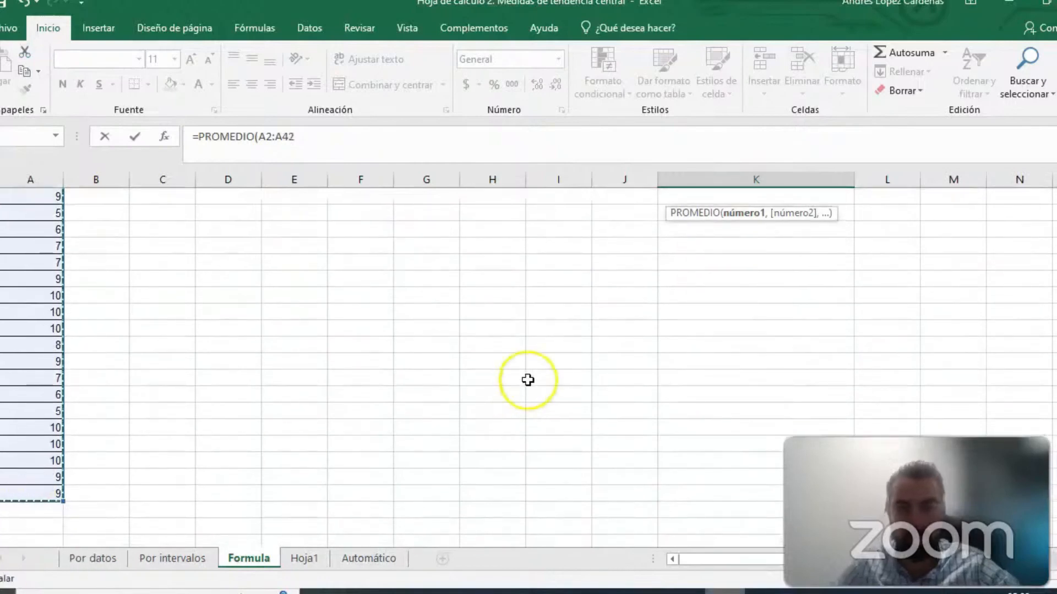
scroll(527, 379, up, 8)
key(Return)
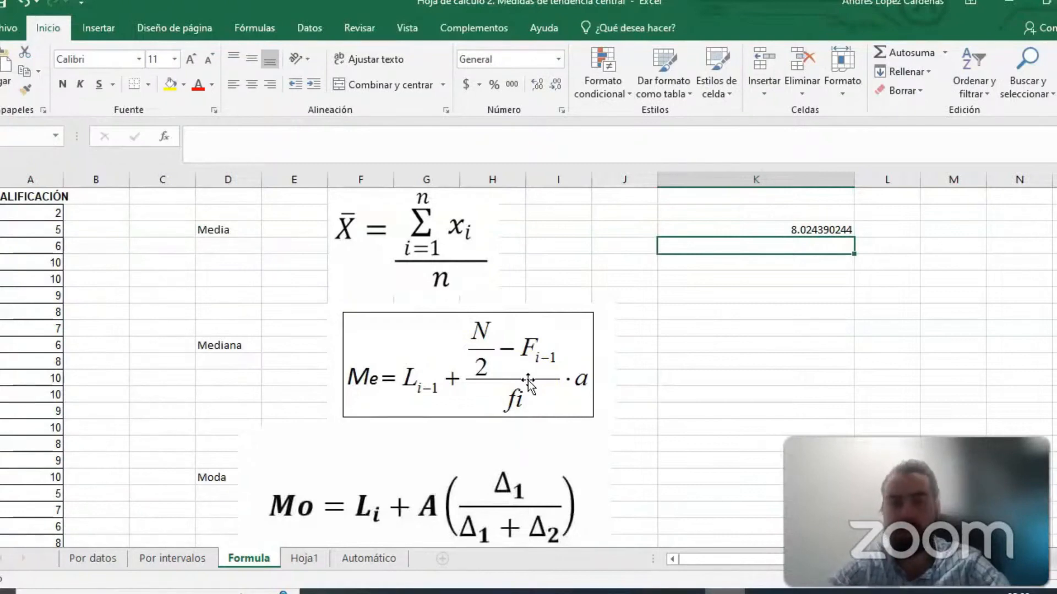
- Calculate the median of the grades in K11 with the formula =MEDIANA(A2:A42)
click(751, 359)
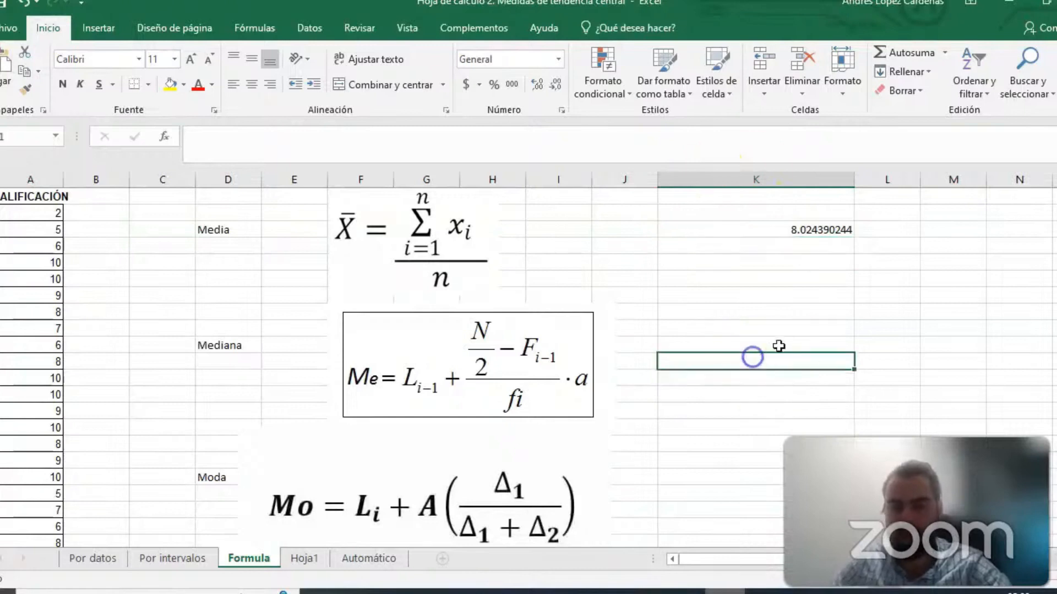
text(=medi)
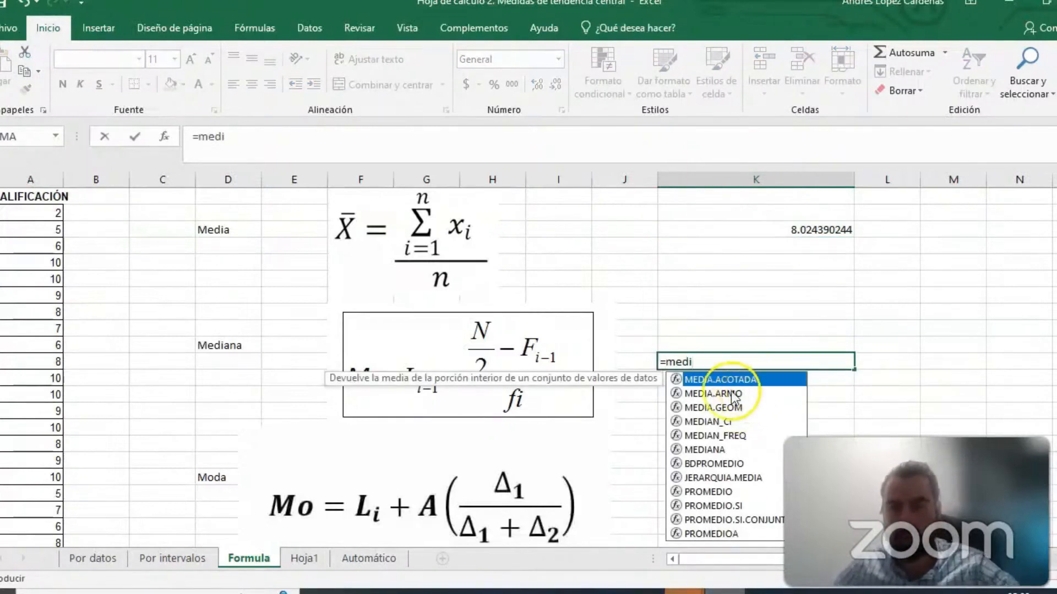
double_click(704, 450)
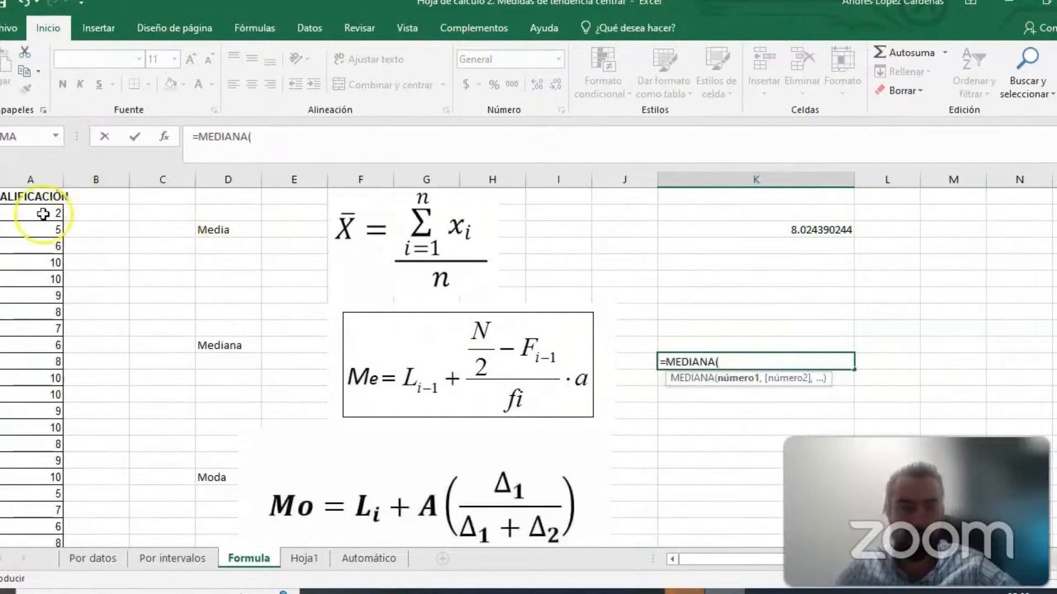
drag(34, 212, 36, 509)
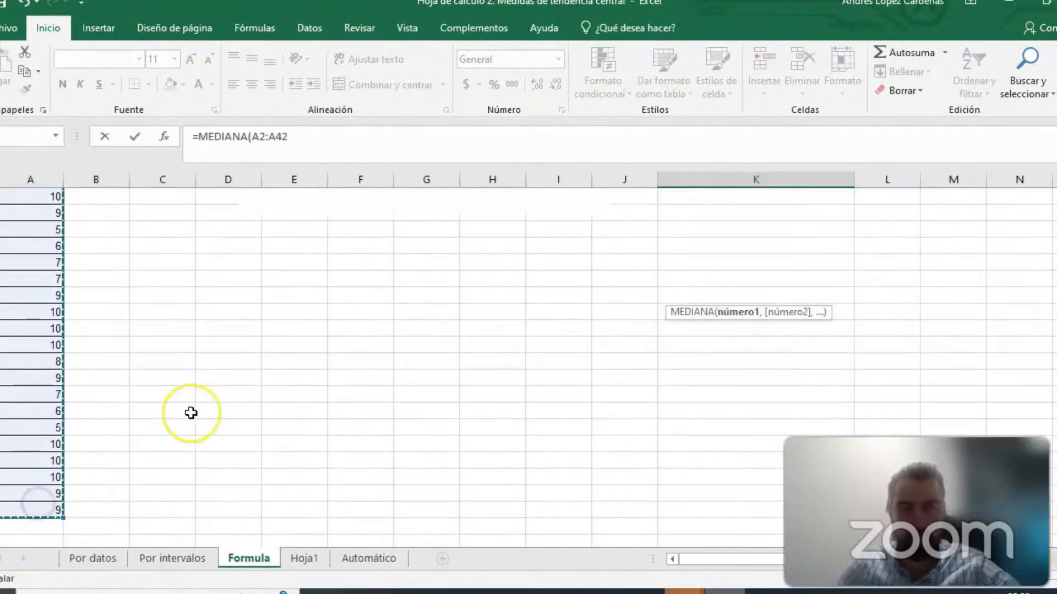
scroll(191, 413, up, 7)
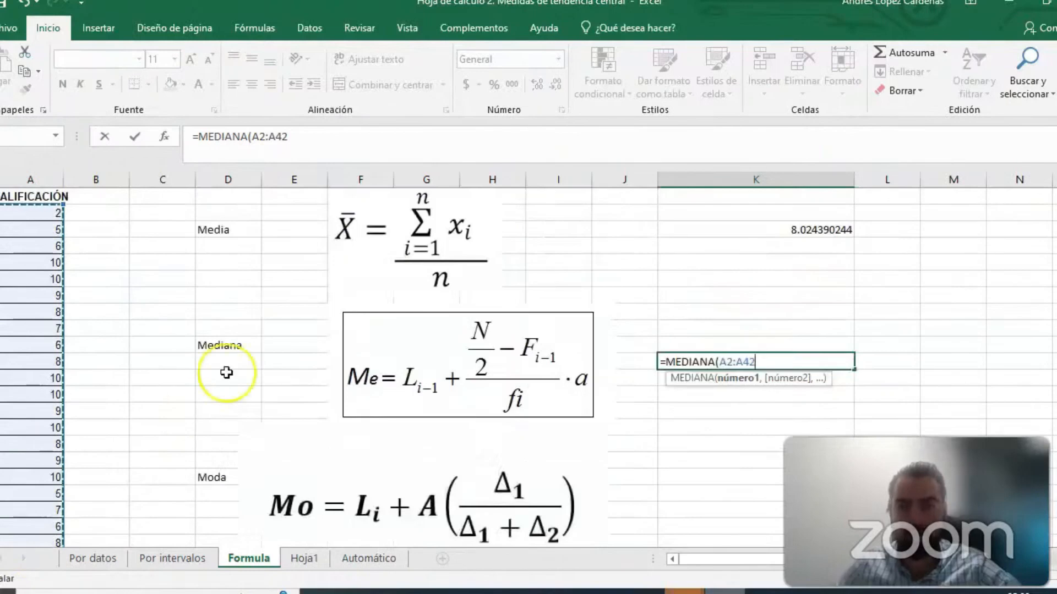
text())
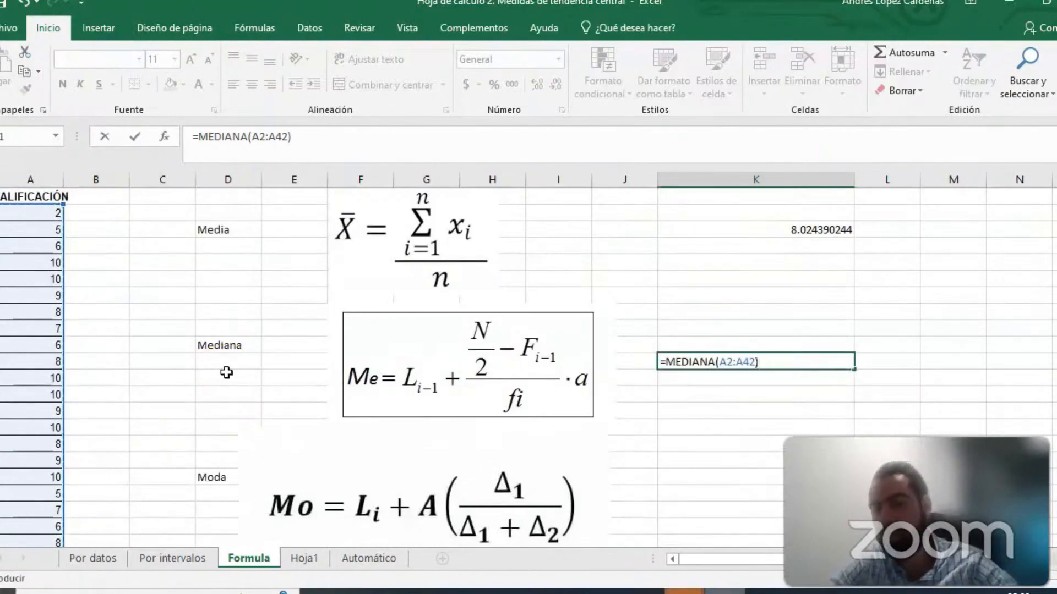
key(Return)
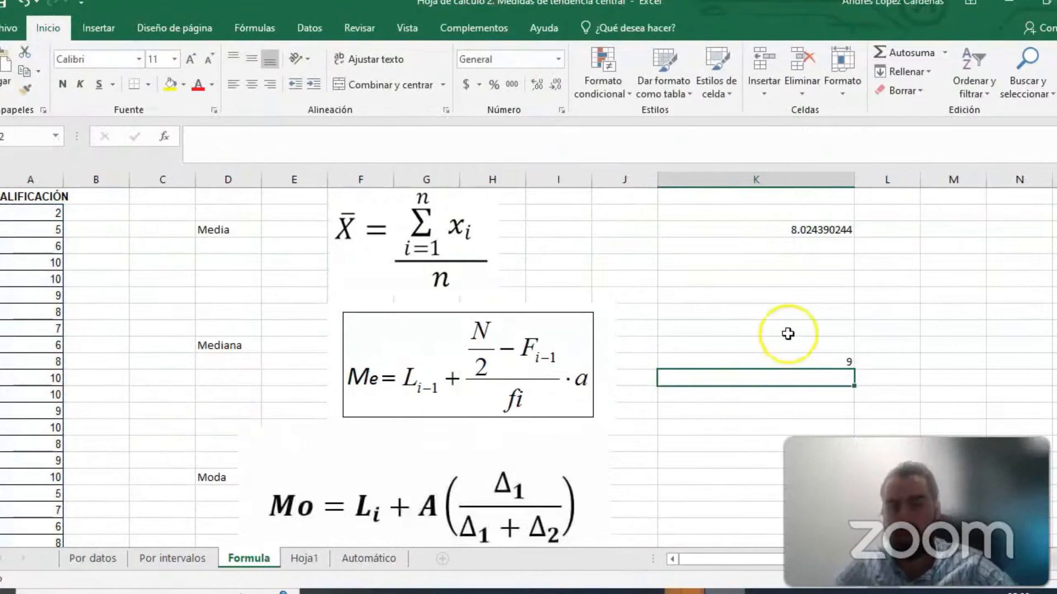
- Calculate the mode of the grades in K19 with the formula =MODA.UNO(A2:A42)
scroll(750, 378, down, 1)
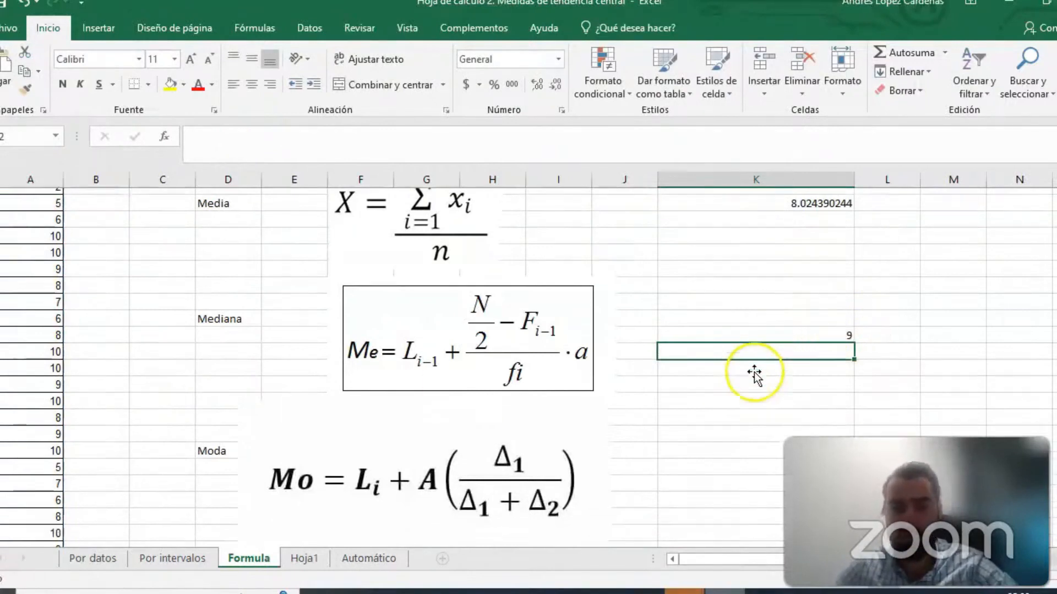
click(738, 443)
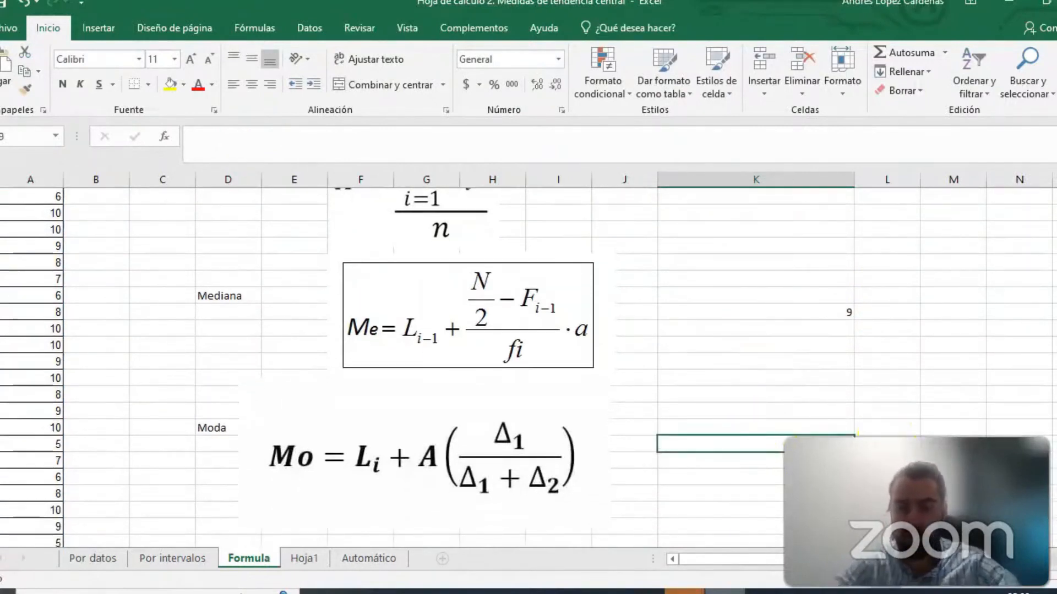
text(=mod)
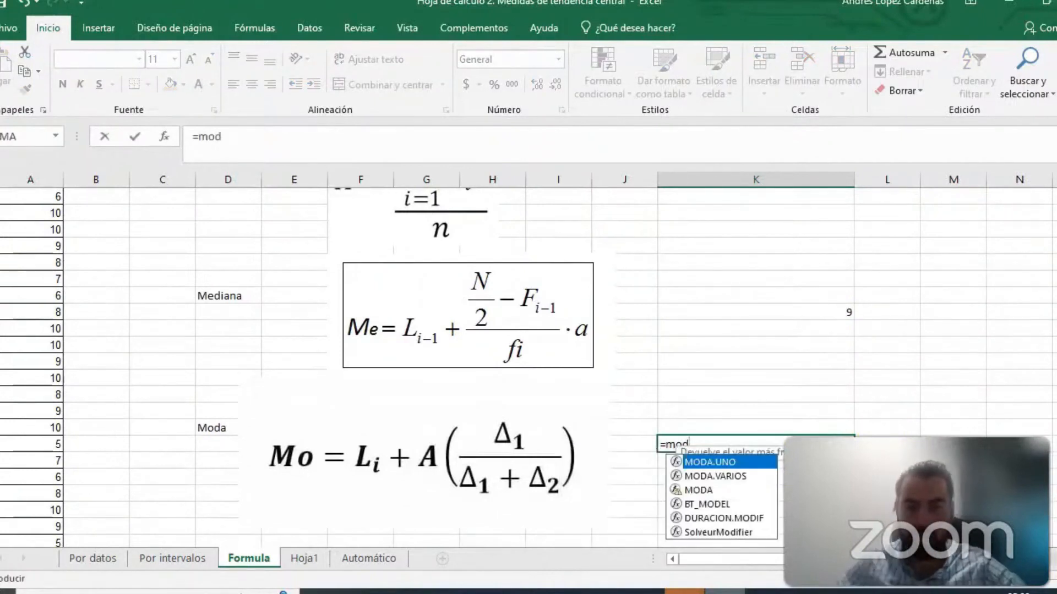
double_click(714, 464)
scroll(60, 275, up, 1)
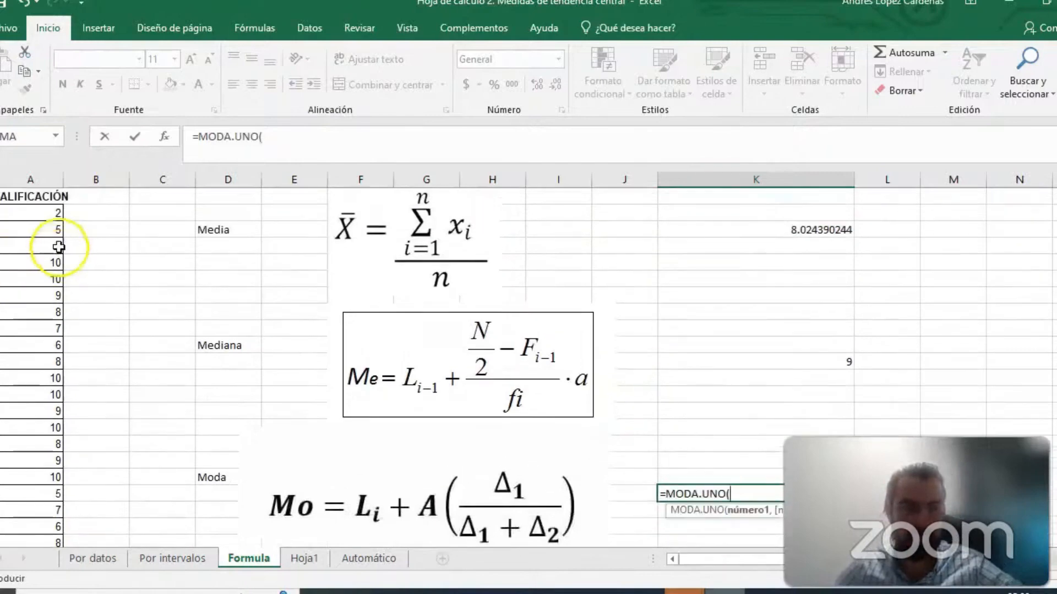
drag(55, 215, 45, 543)
scroll(742, 357, up, 4)
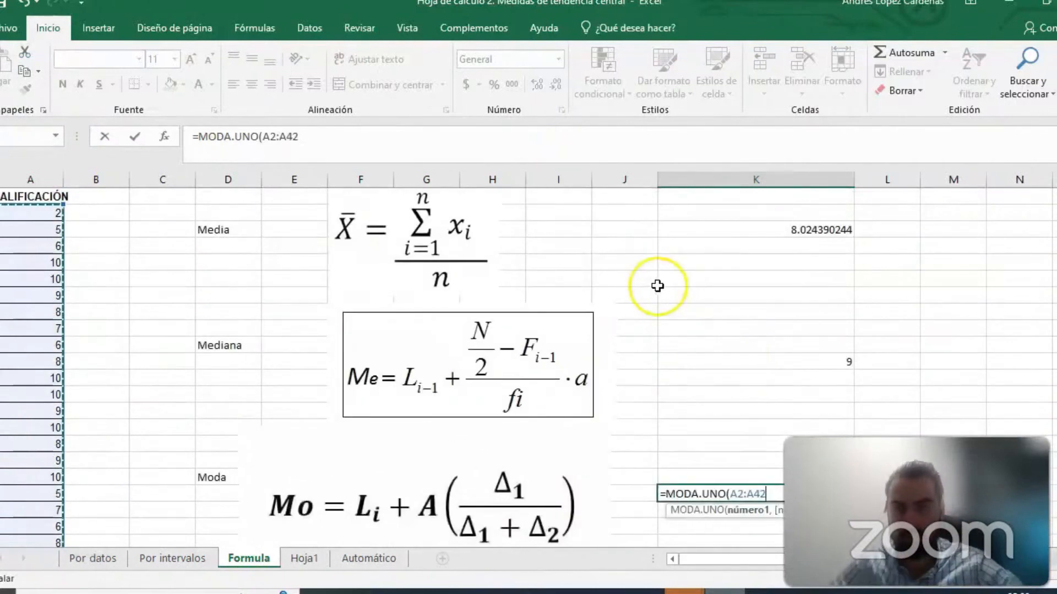
text())
key(Return)
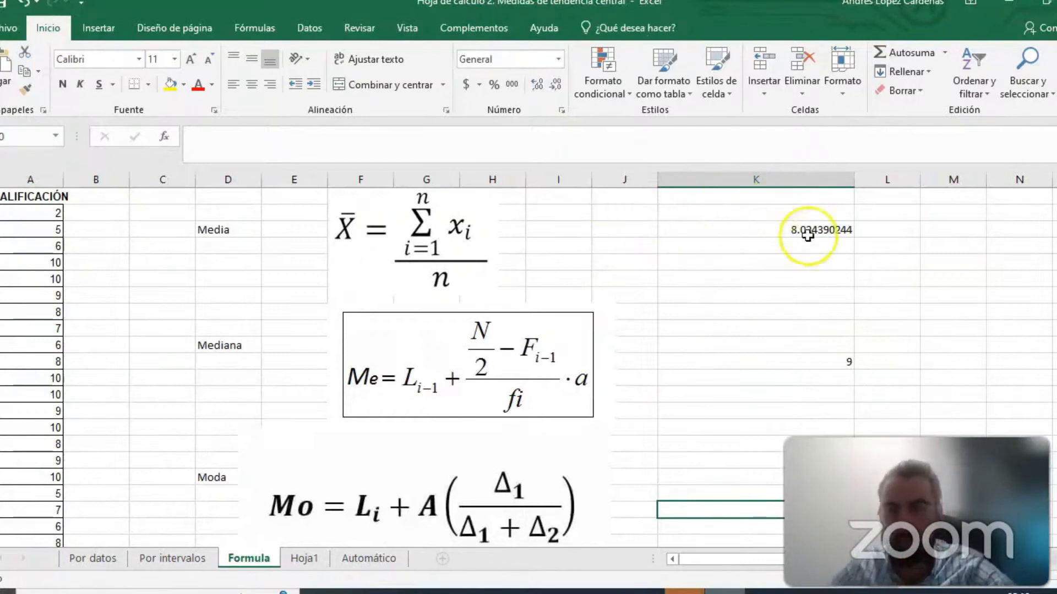
- Review the mean, median and mode formulas in K3, K11 and K19
click(790, 231)
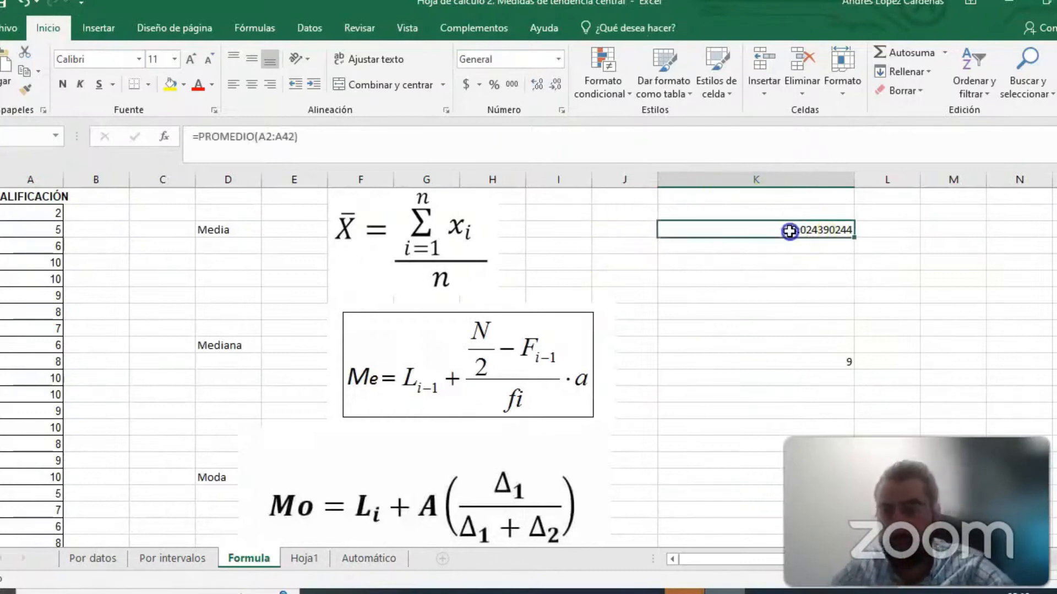
click(827, 358)
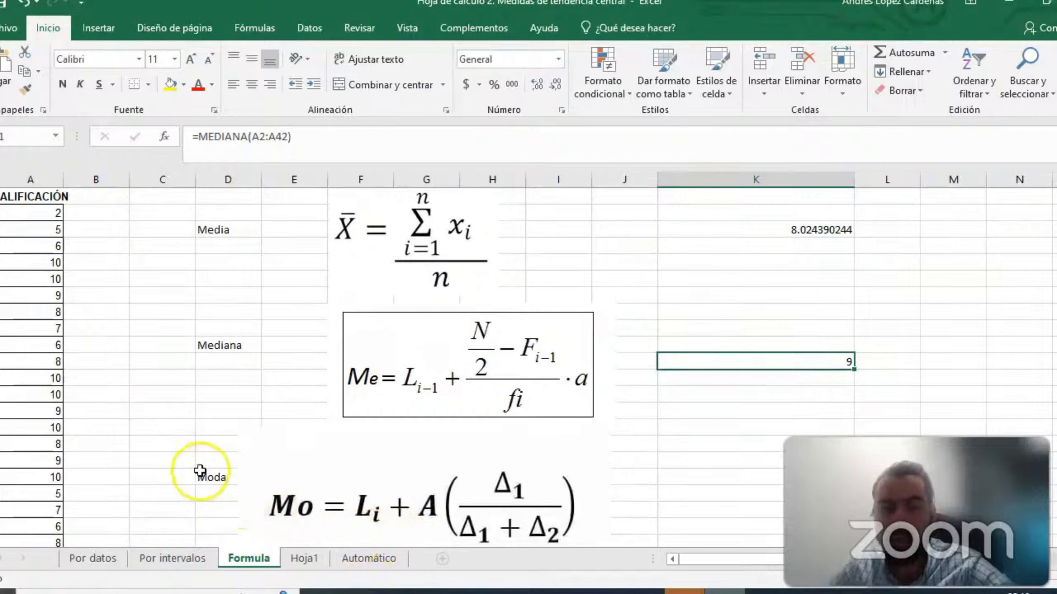
click(771, 493)
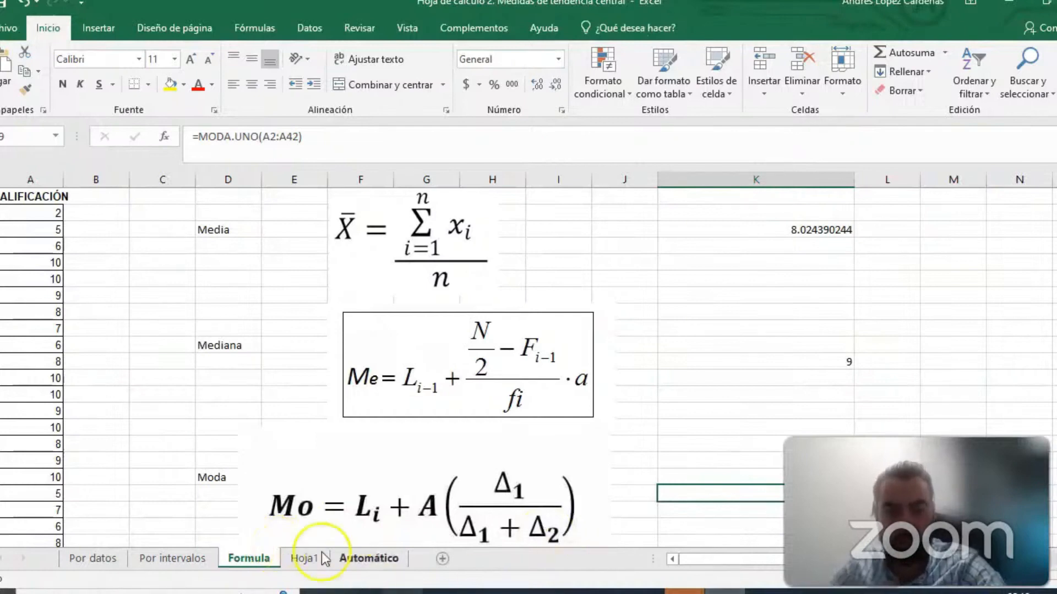
- On the Automático sheet, start the Estadística descriptiva data analysis and select A2:A42 as its input range
click(368, 558)
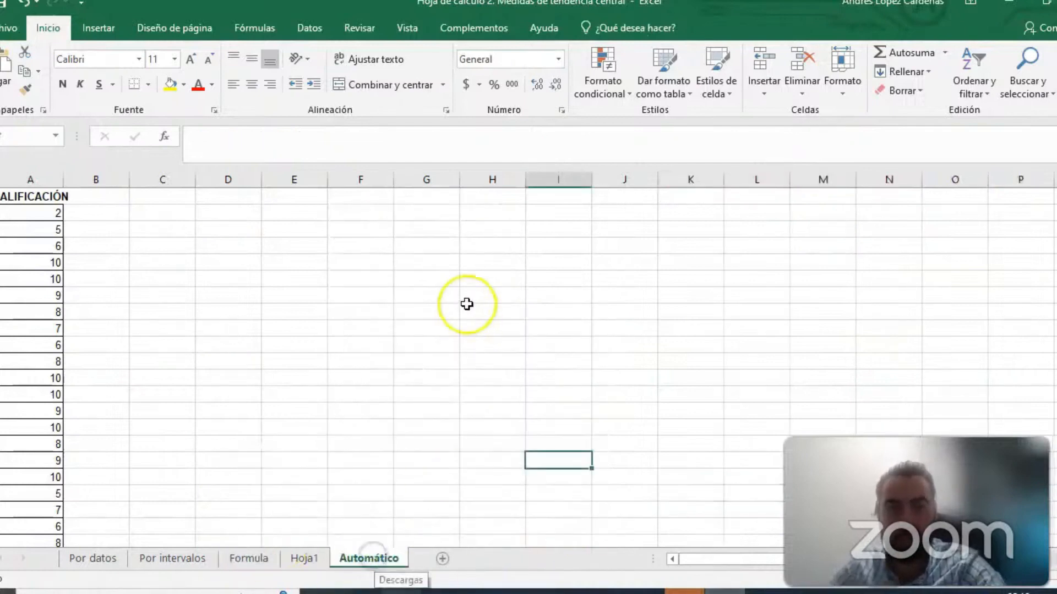
click(304, 245)
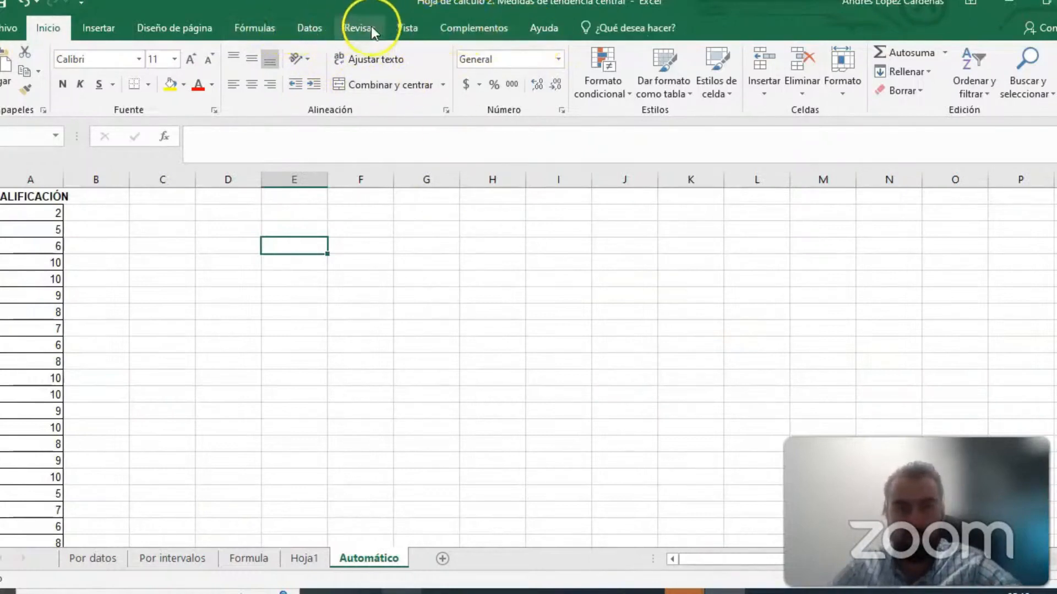
click(315, 28)
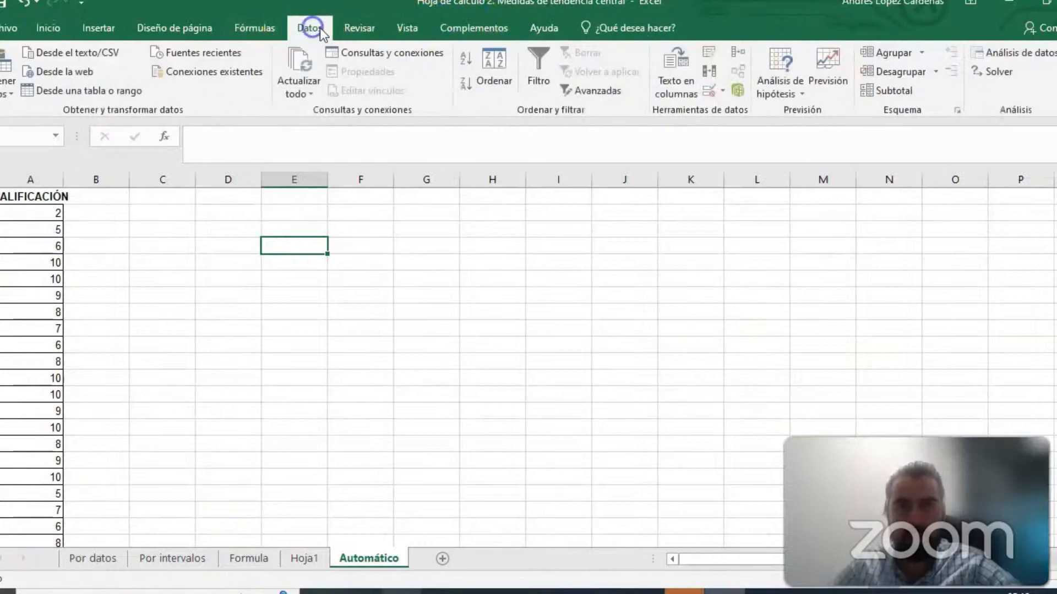
click(1021, 54)
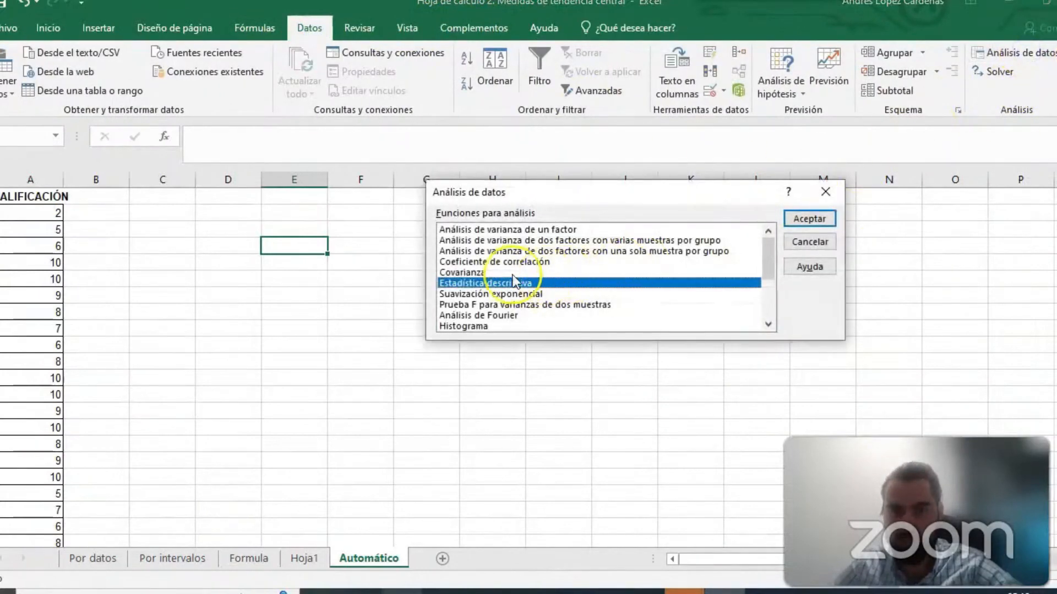
double_click(491, 283)
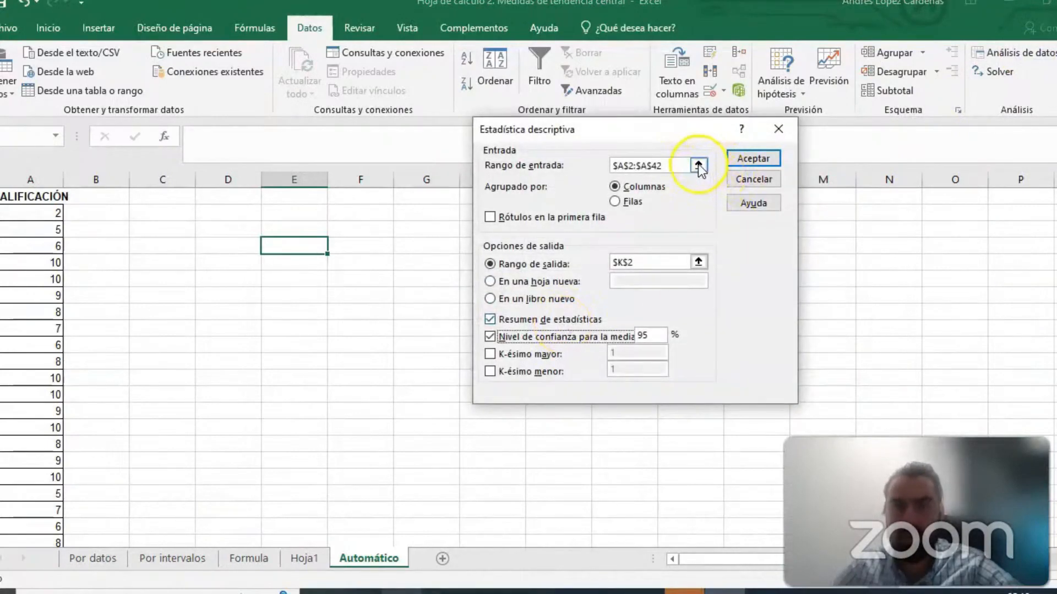
click(699, 165)
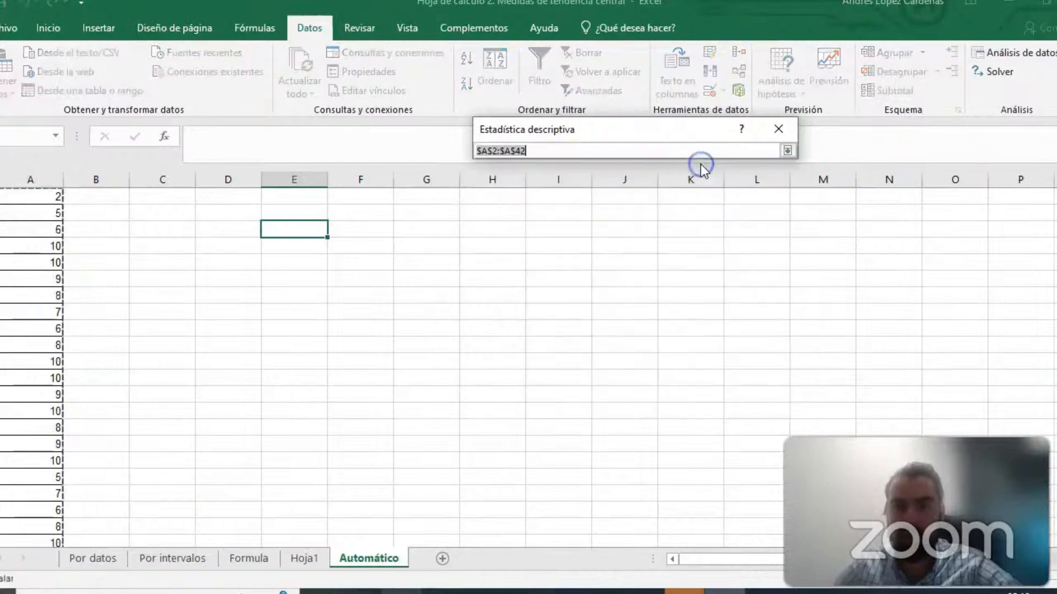
drag(59, 212, 38, 509)
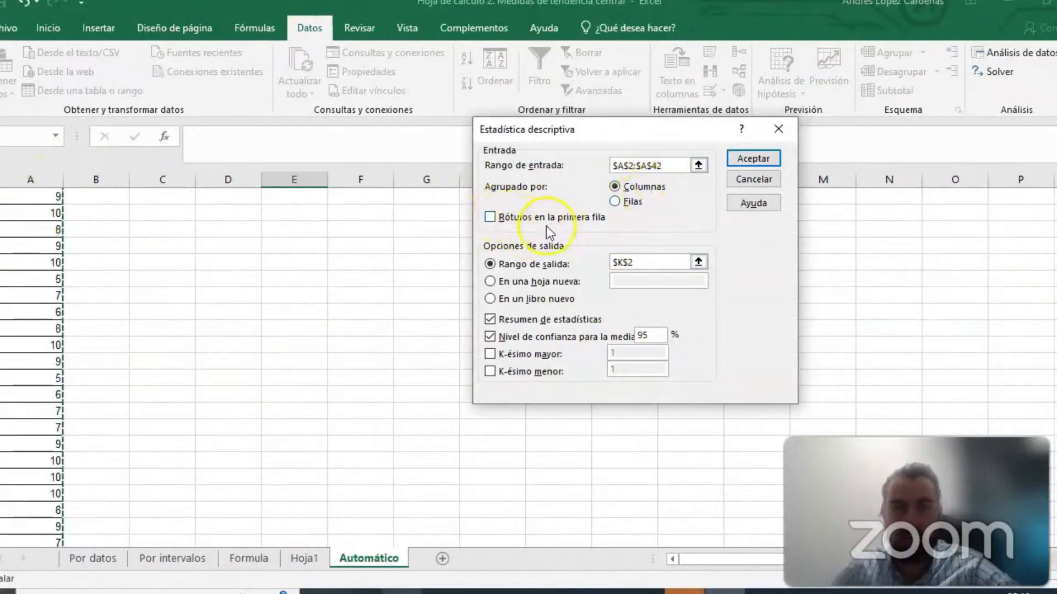
- Set the output range of the descriptive statistics to F7 and run the analysis
scroll(61, 237, up, 7)
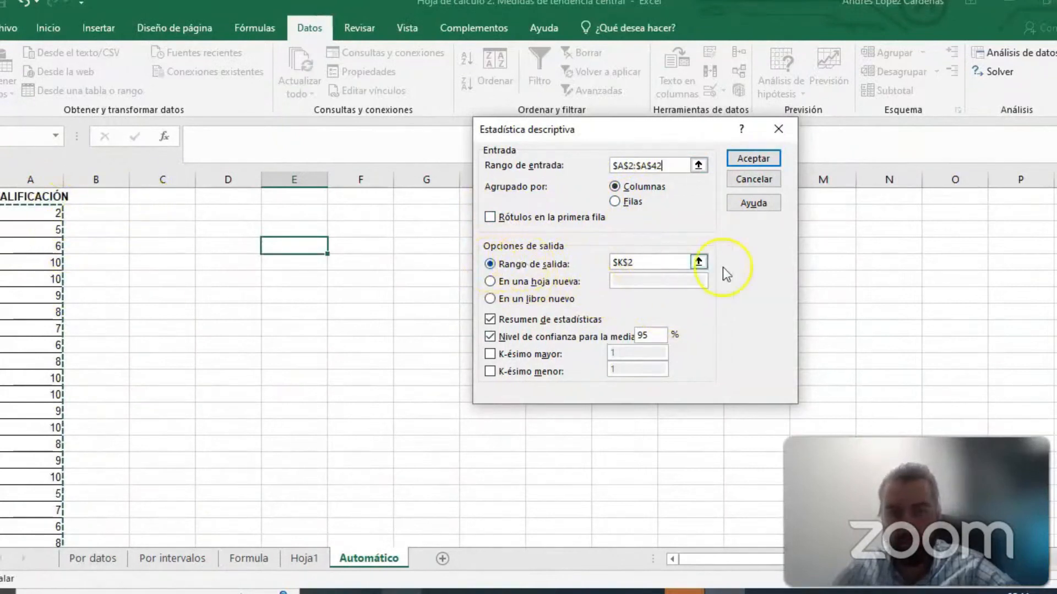
click(698, 262)
click(368, 298)
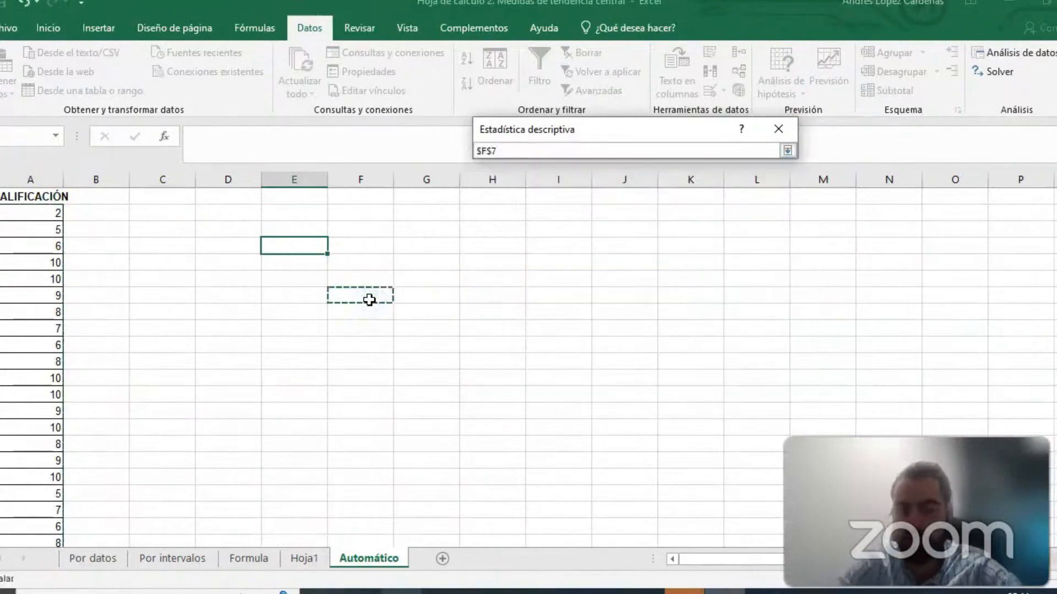
key(Return)
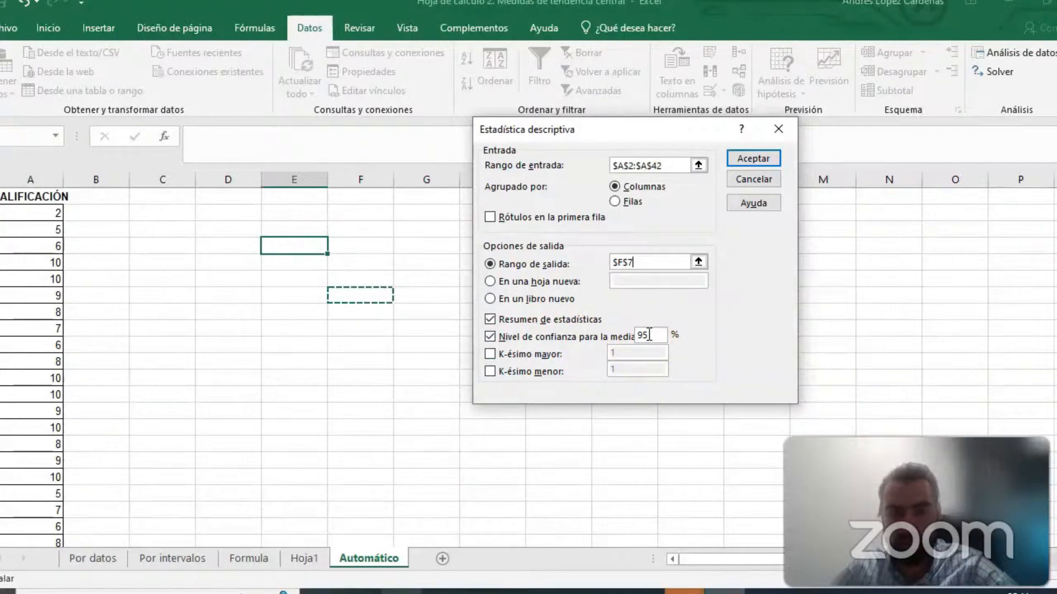
click(769, 159)
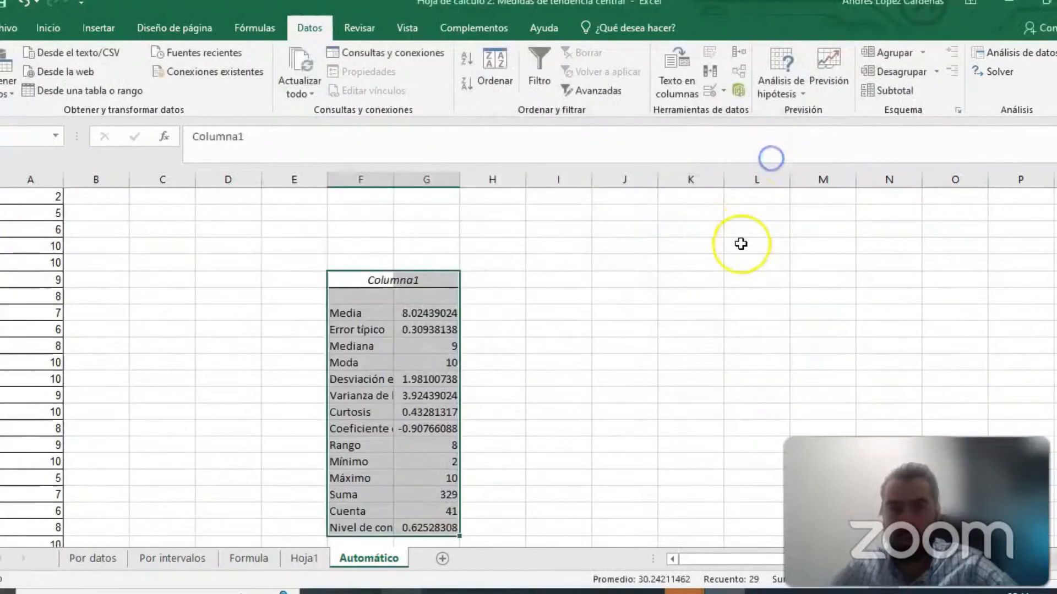
- Widen column F so that the full labels of the statistics table fit
scroll(618, 332, down, 1)
drag(391, 185, 477, 182)
click(618, 324)
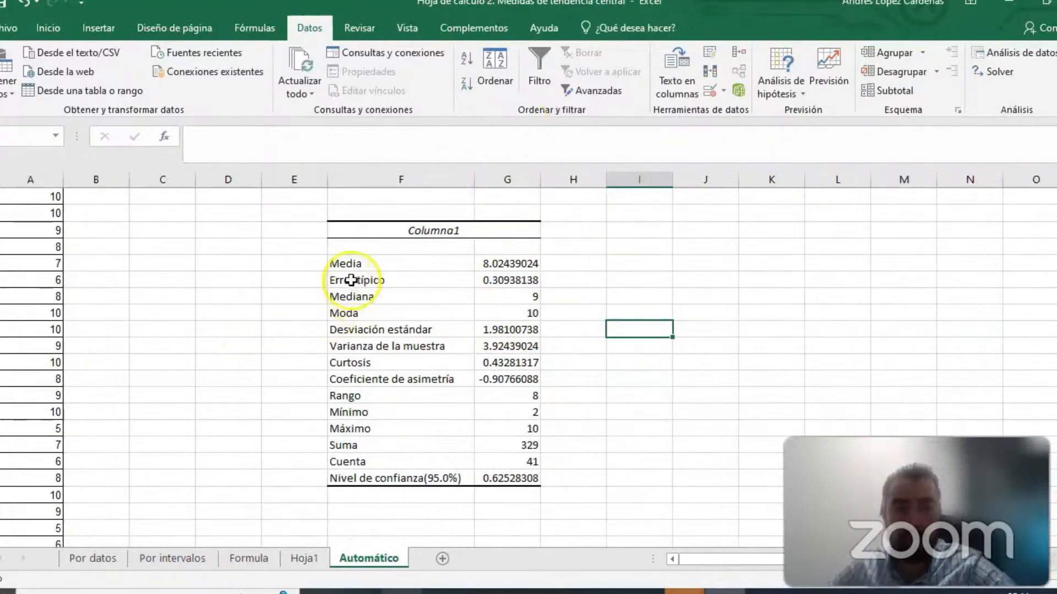
- Examine the table's measures from Media through Curtosis, including Mediana, Moda, Desviación estándar and Varianza de la muestra
drag(352, 264, 355, 487)
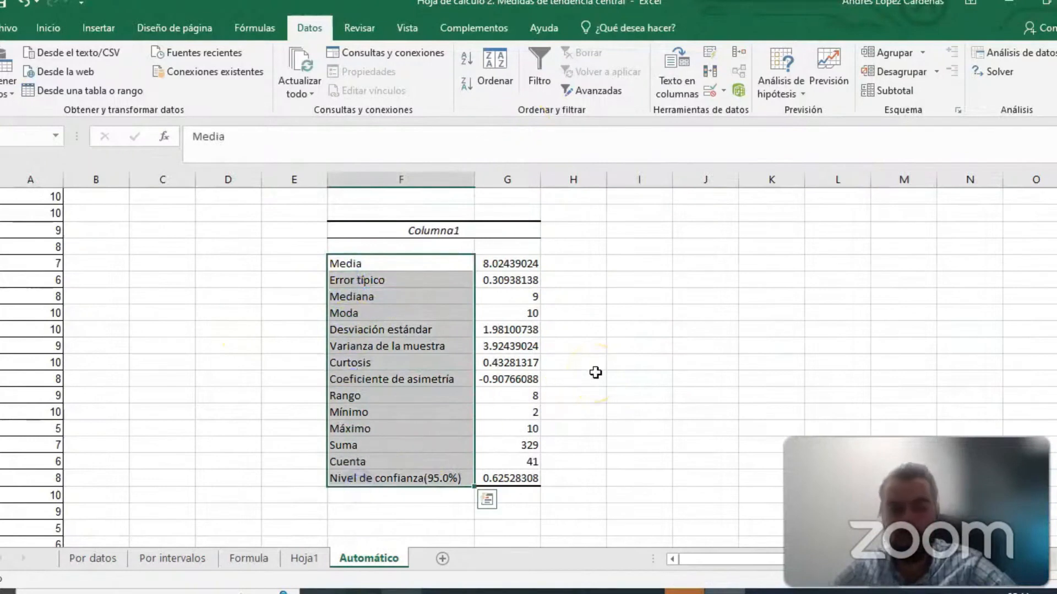
click(664, 310)
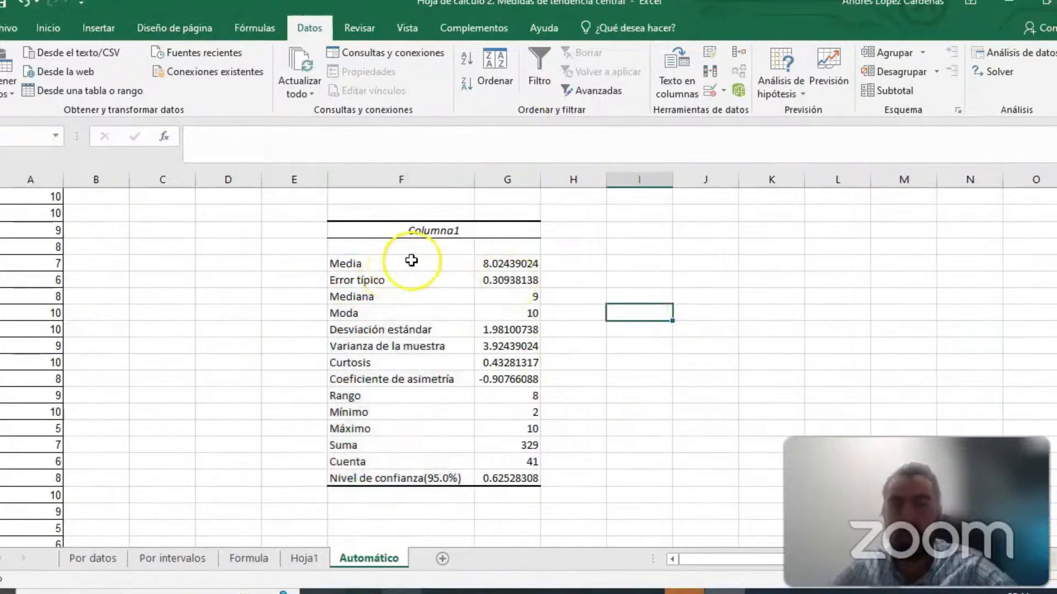
click(493, 264)
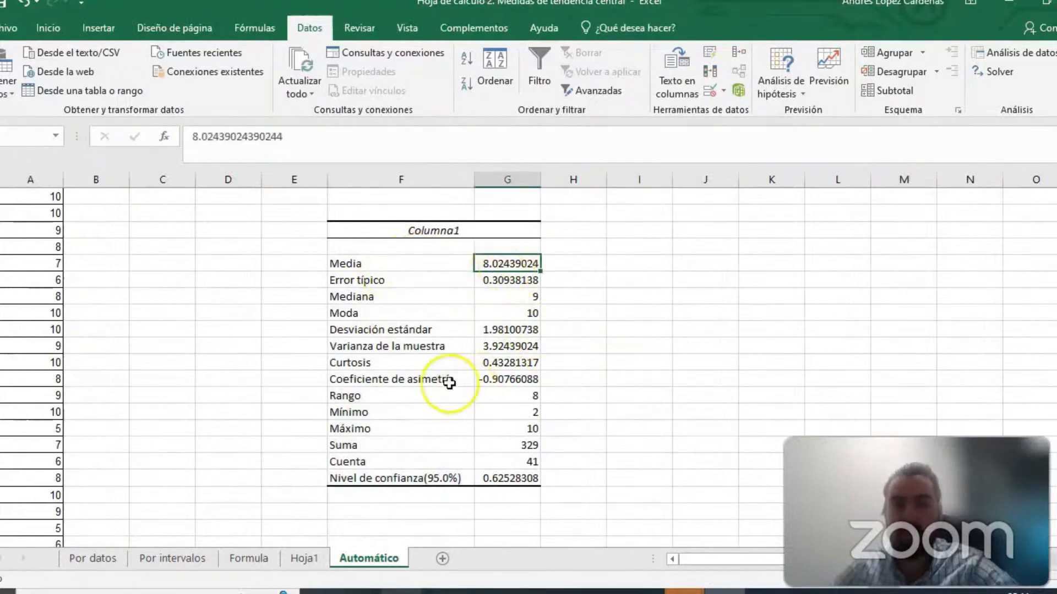
click(389, 283)
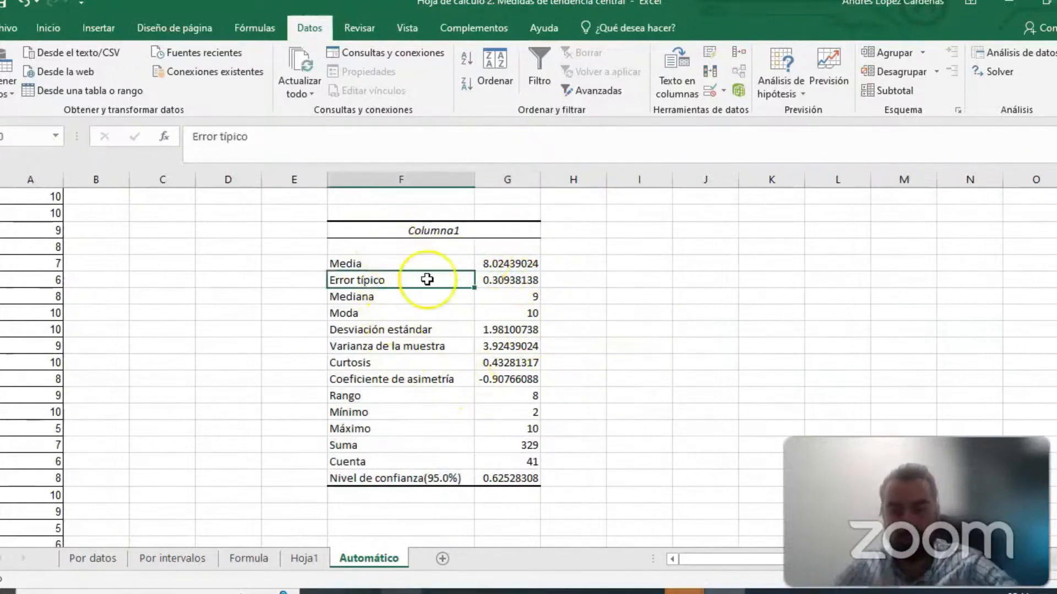
click(520, 296)
click(381, 312)
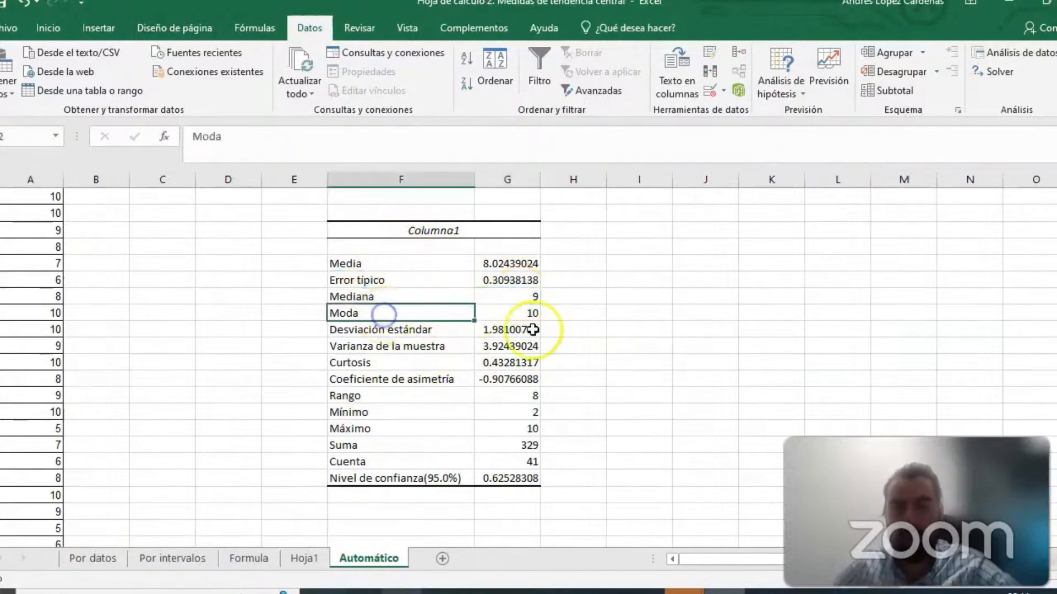
click(514, 314)
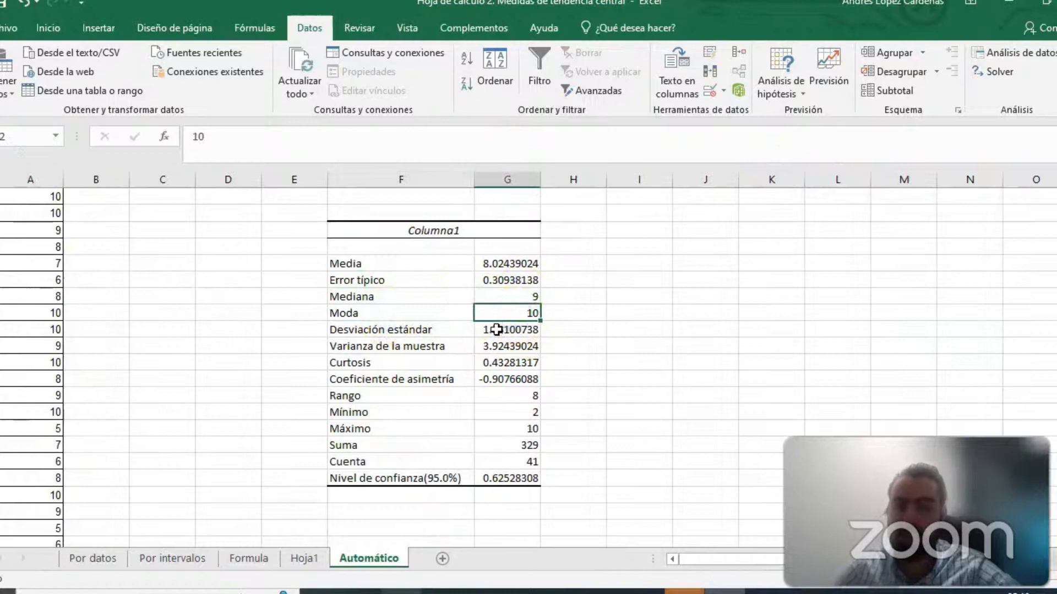
click(497, 329)
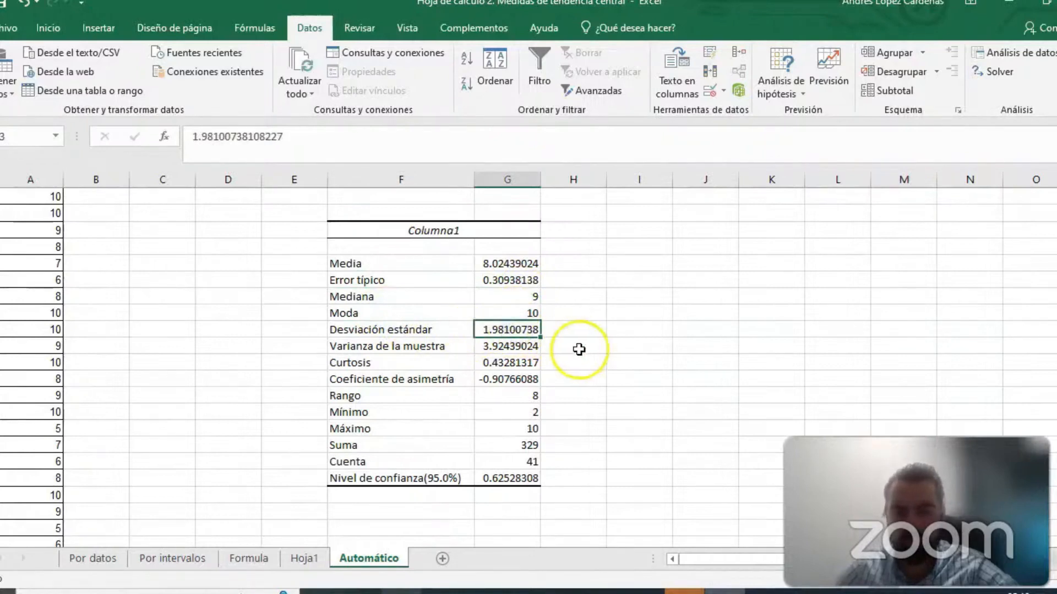
click(504, 346)
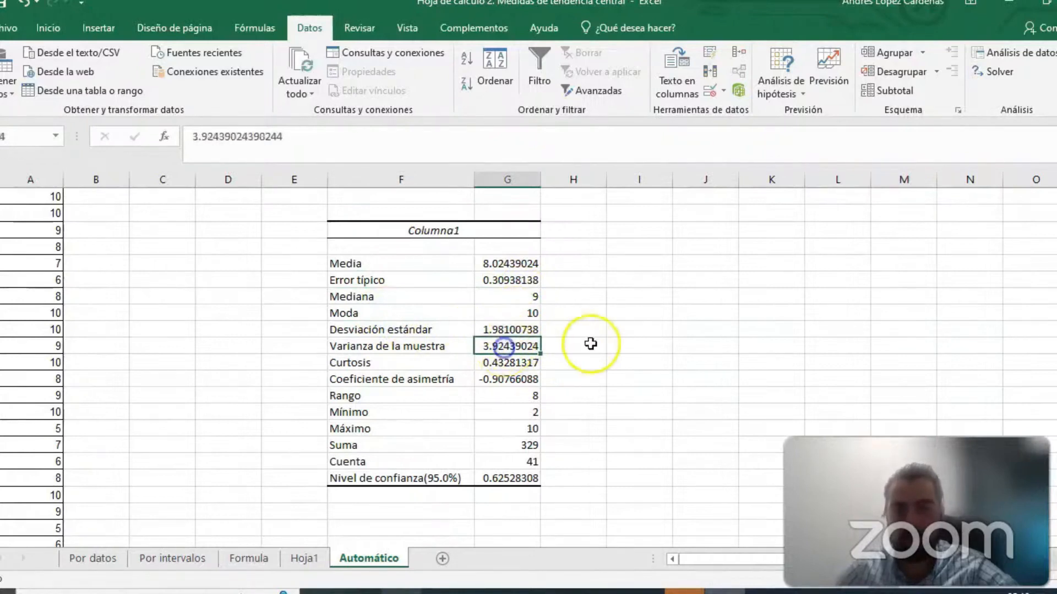
click(514, 362)
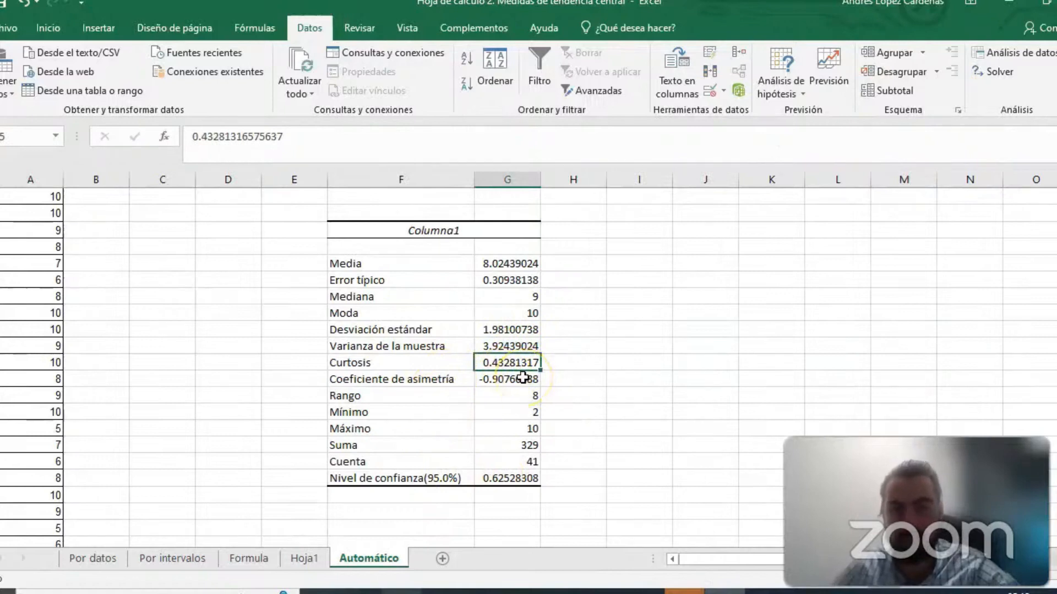
- Examine the Rango, Mínimo, Máximo, Suma and Cuenta values in the statistics table
click(518, 395)
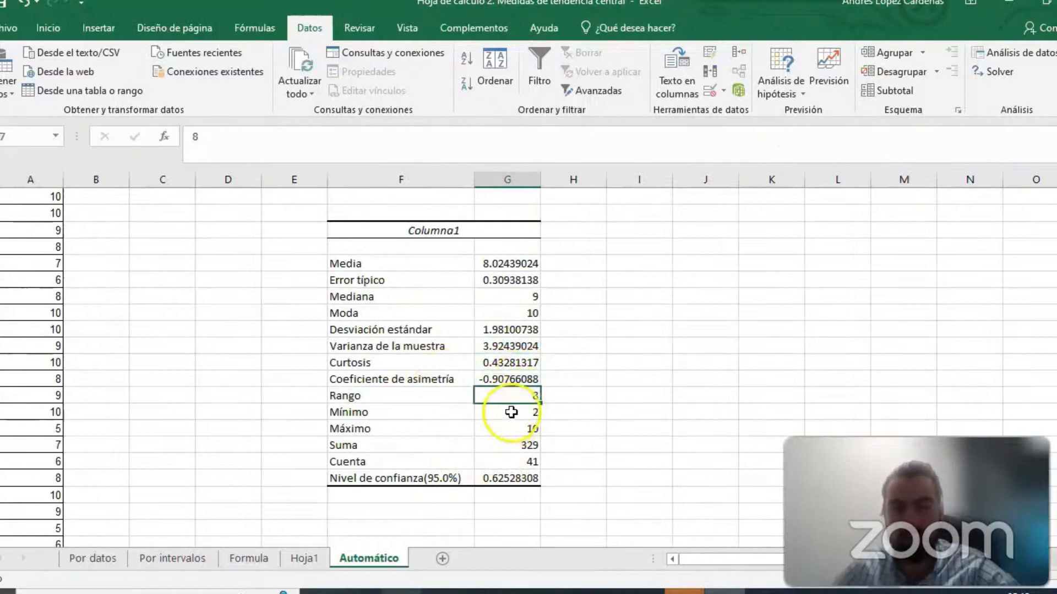
click(511, 412)
click(511, 428)
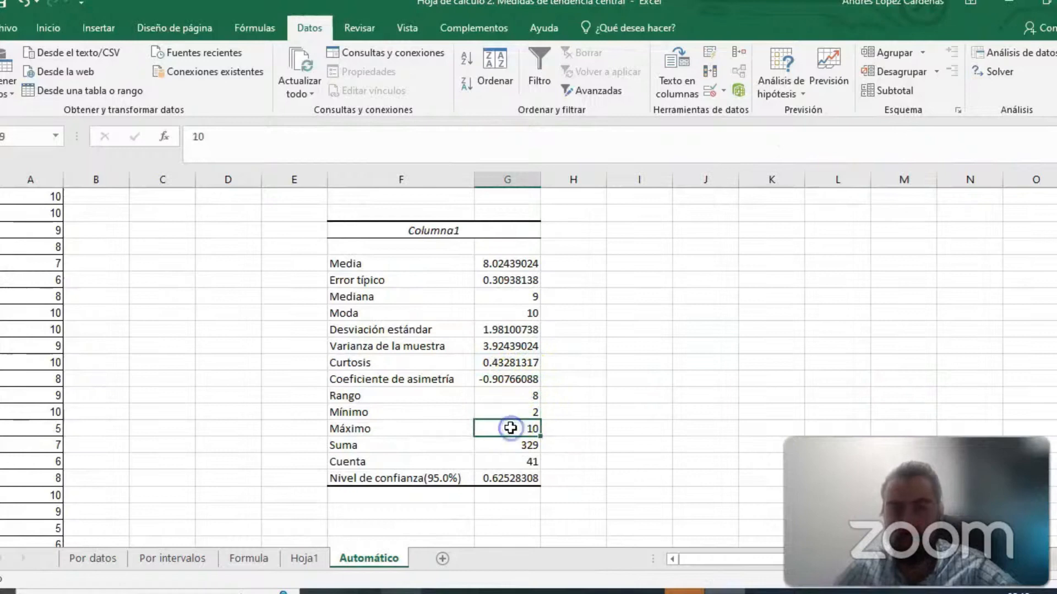
click(512, 396)
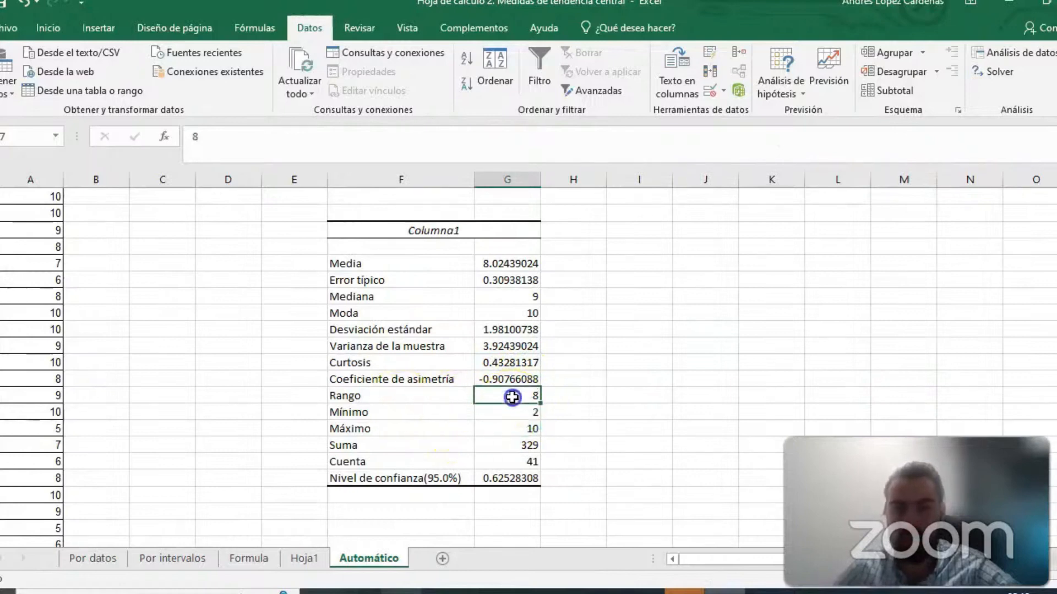
click(513, 429)
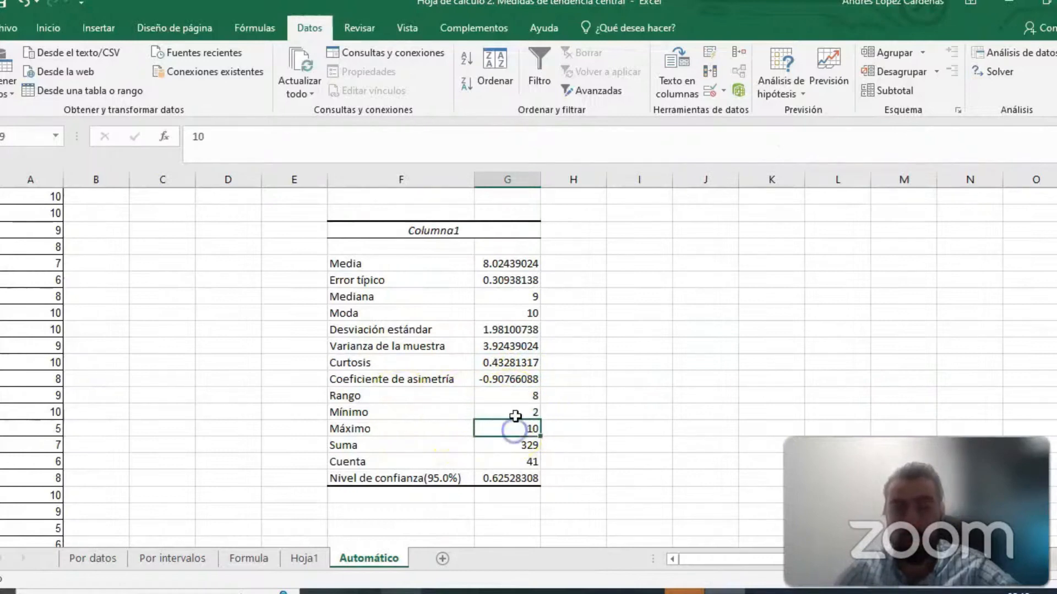
drag(514, 396, 516, 424)
click(682, 389)
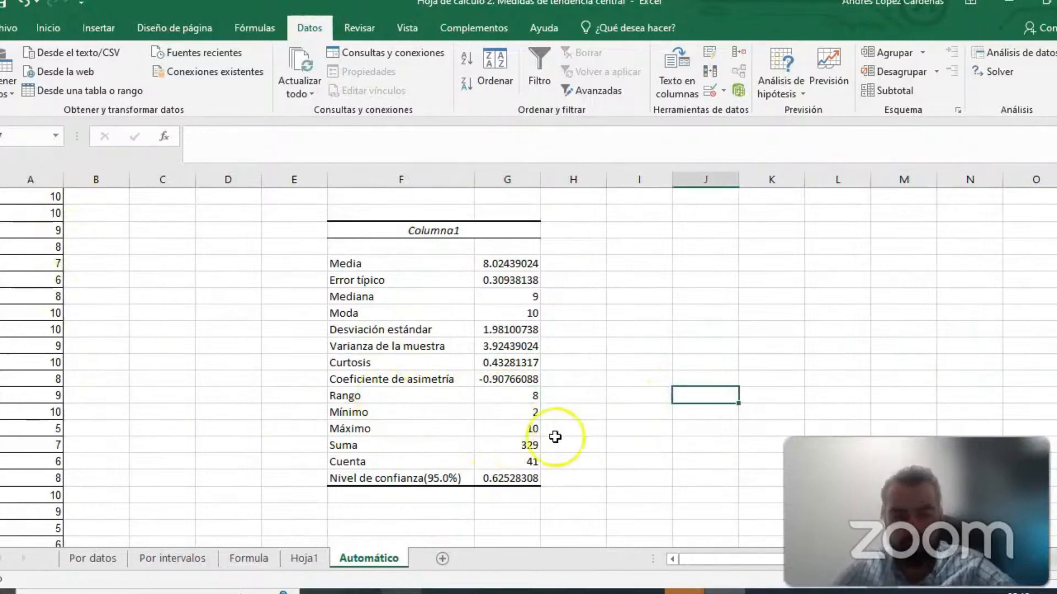
click(528, 445)
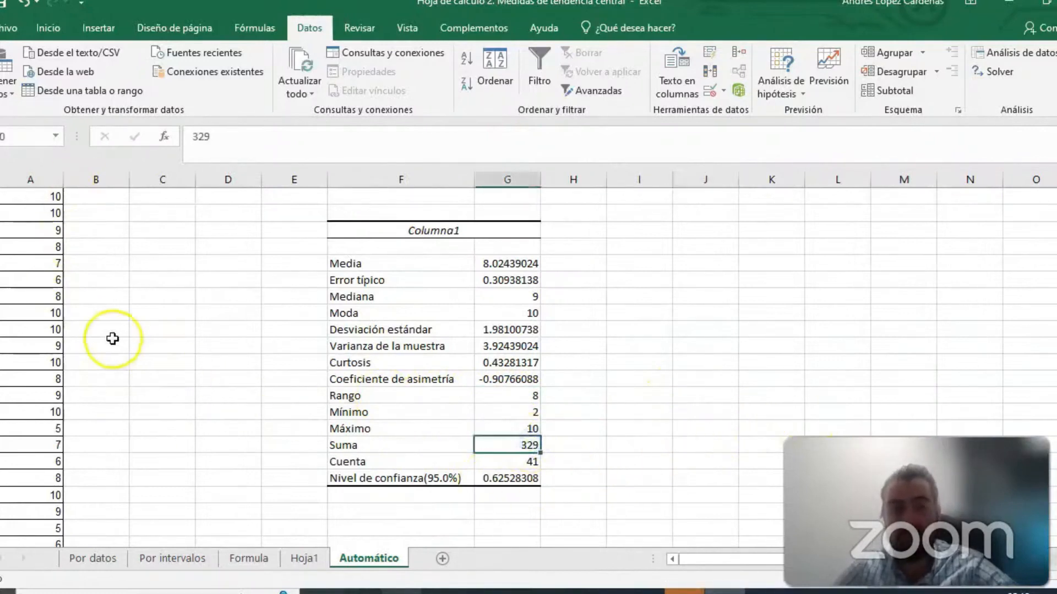
click(501, 461)
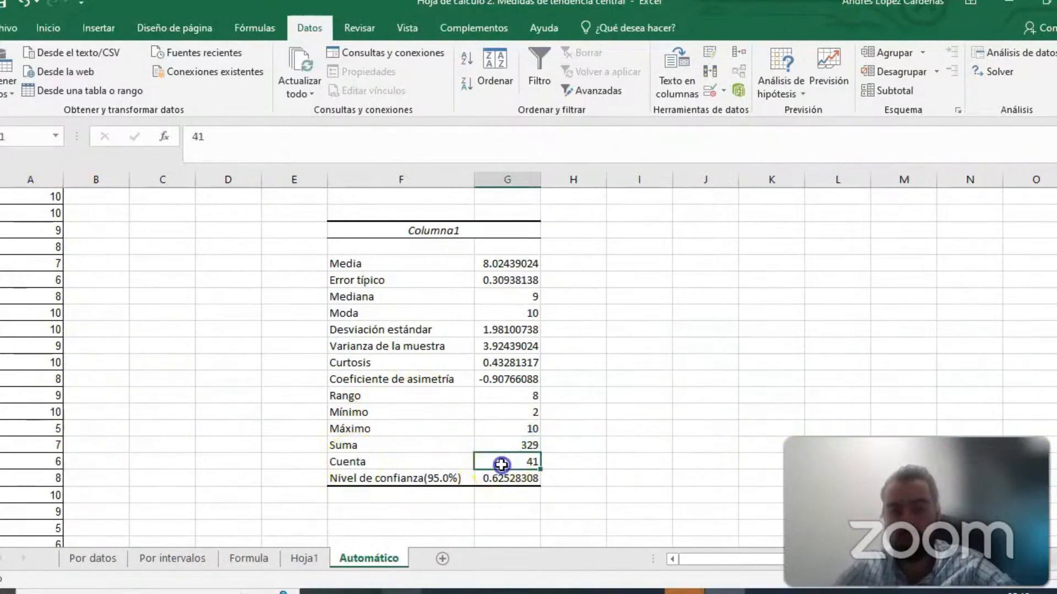
click(706, 385)
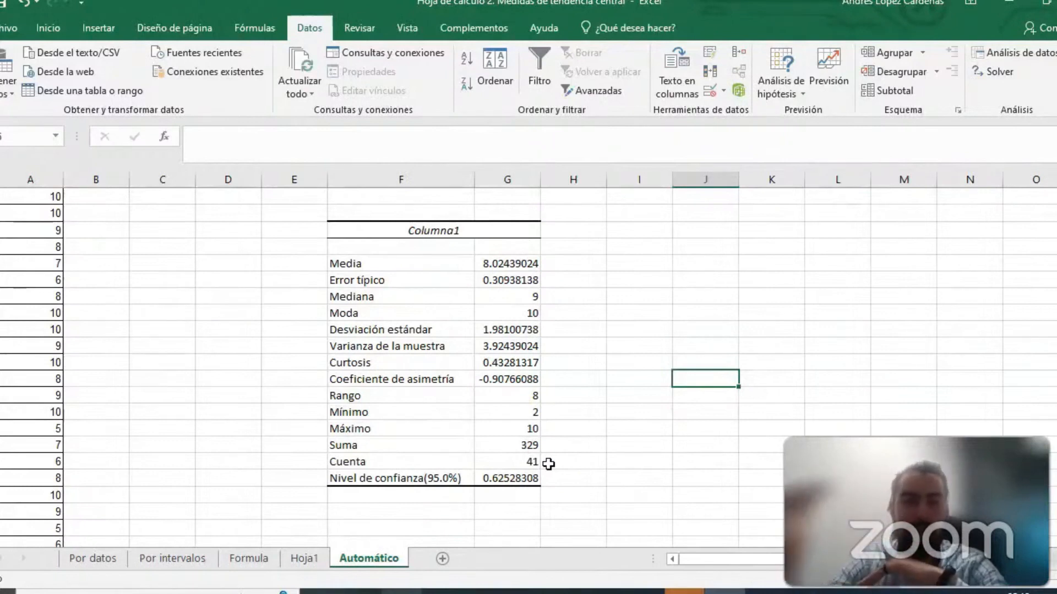
click(705, 245)
key(Right)
key(Right)
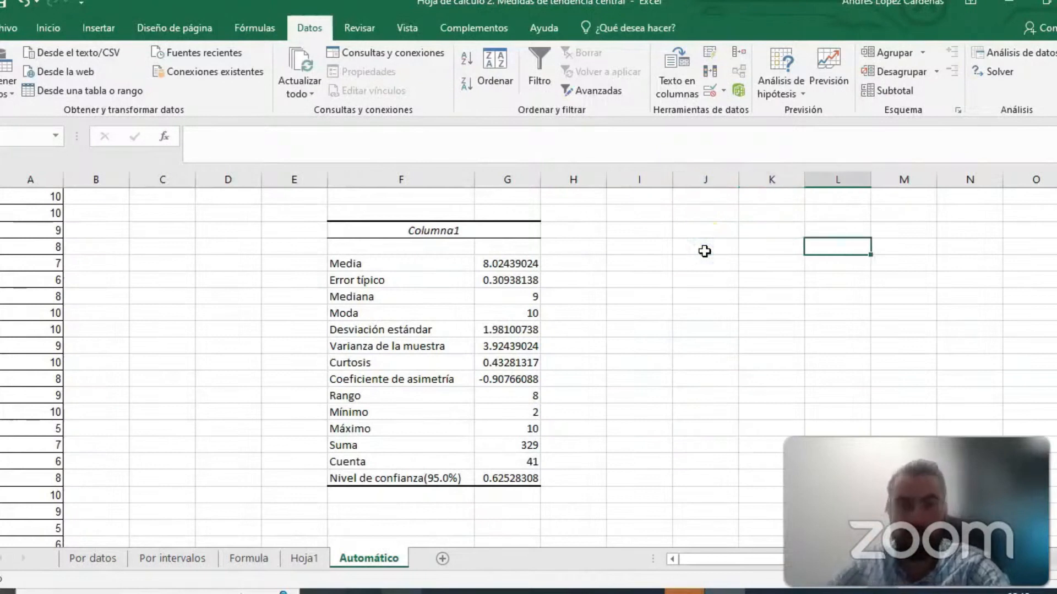
click(478, 30)
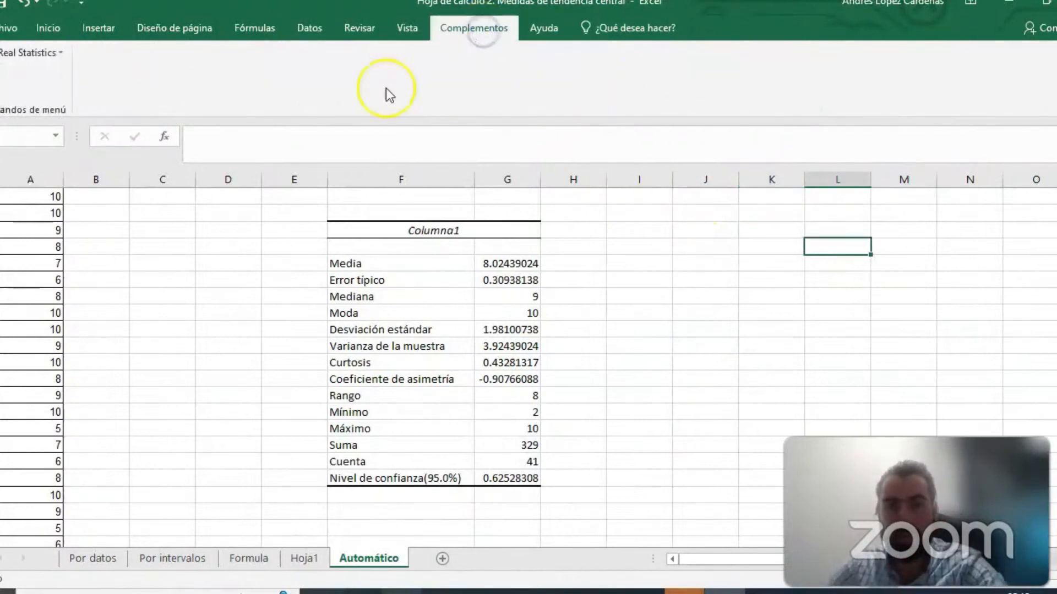
click(52, 58)
click(47, 70)
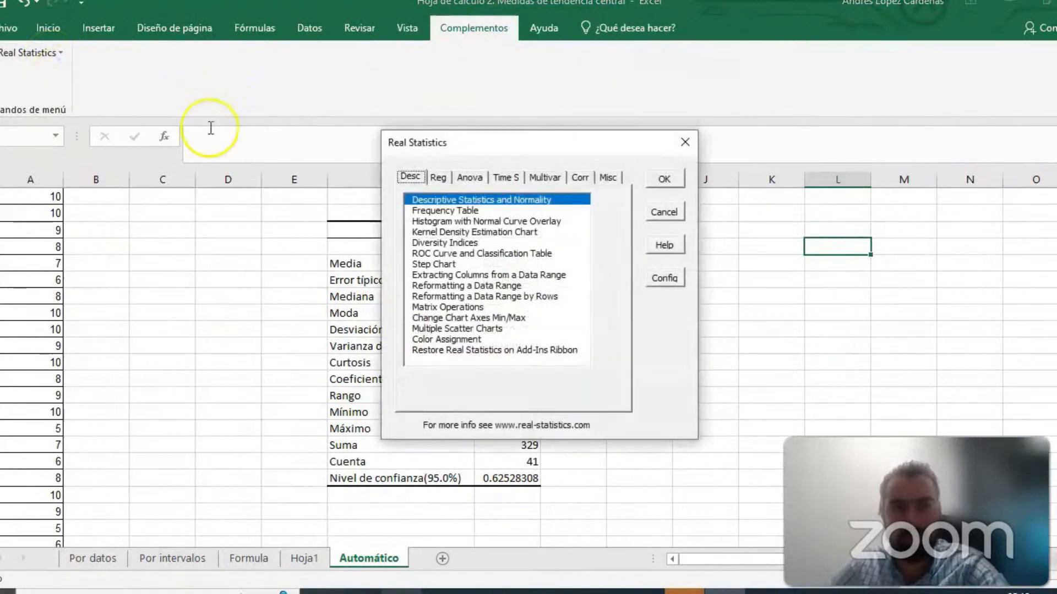
double_click(496, 200)
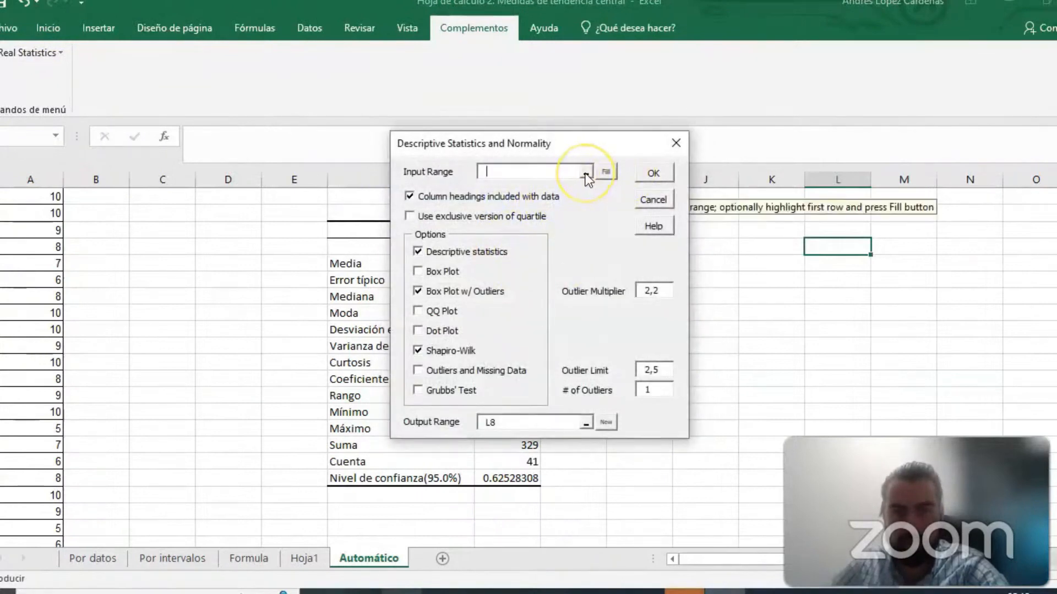
click(675, 143)
- Start the Descriptive Statistics and Normality analysis of the Real Statistics add-in and select A2:A42 as its input range
click(15, 52)
click(44, 74)
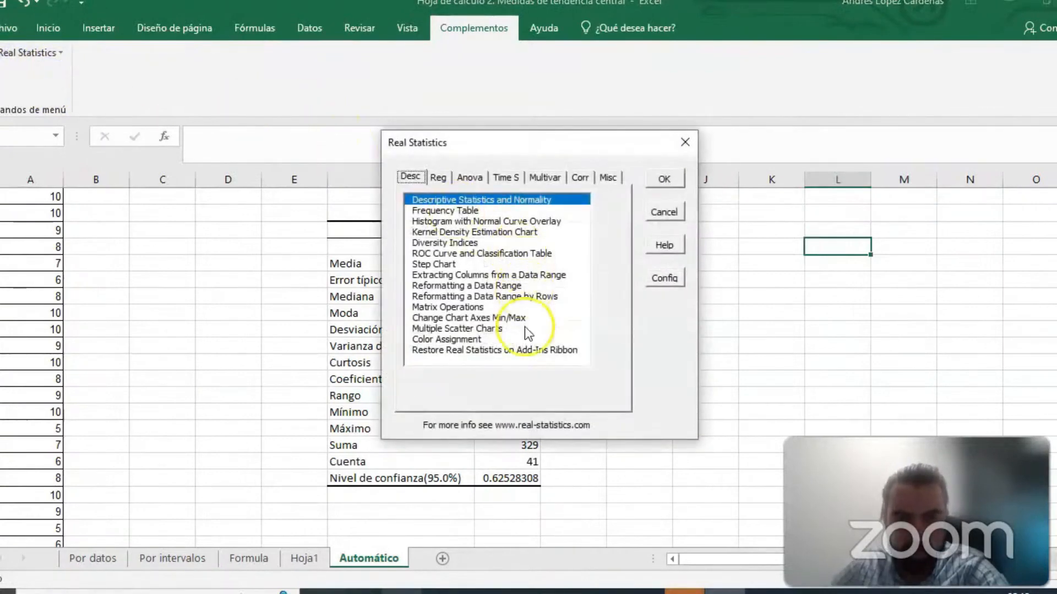
click(460, 221)
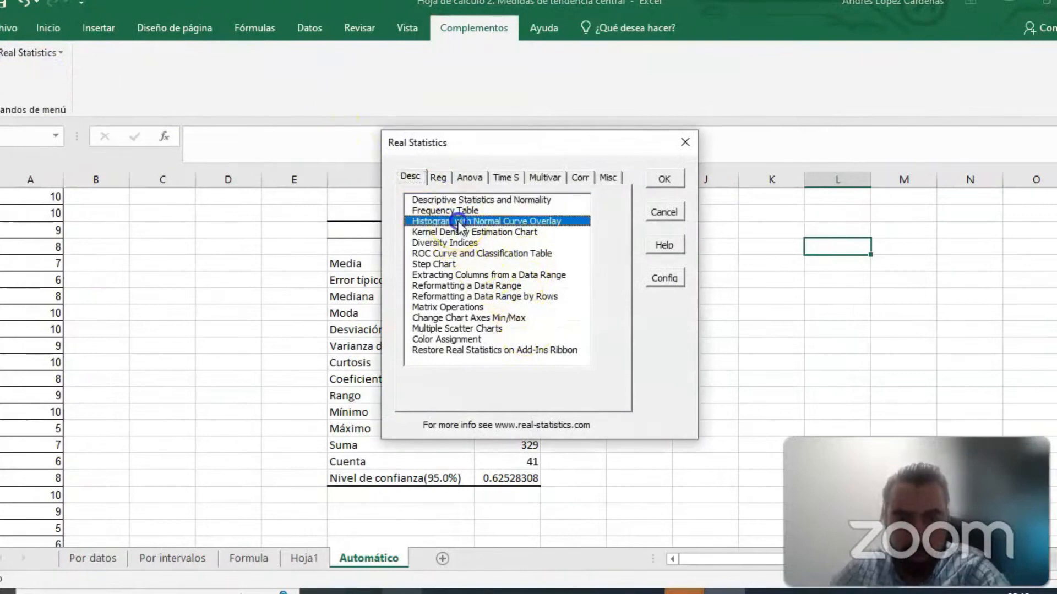
click(470, 200)
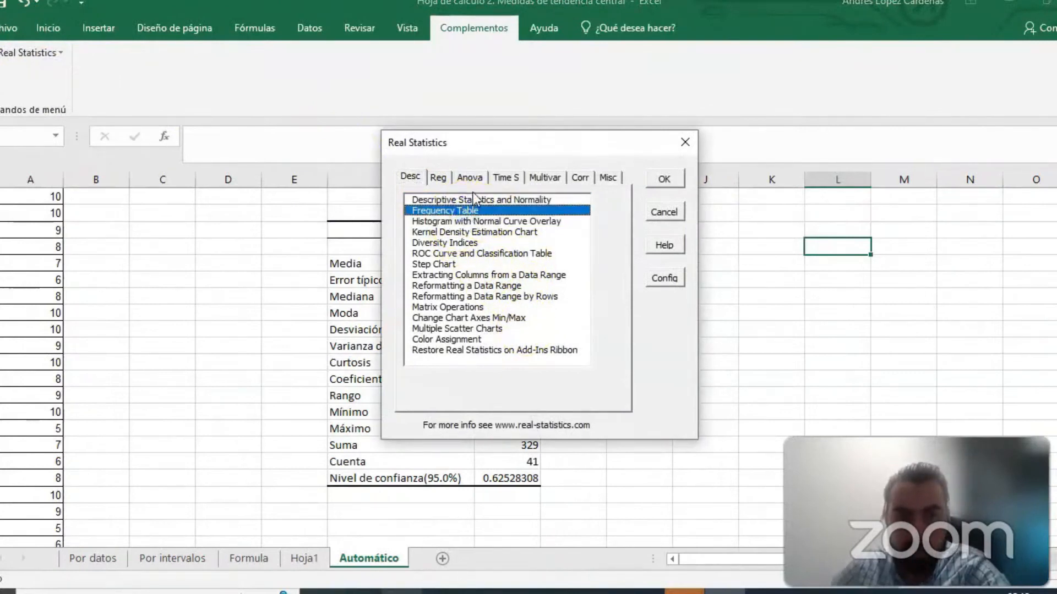
click(665, 180)
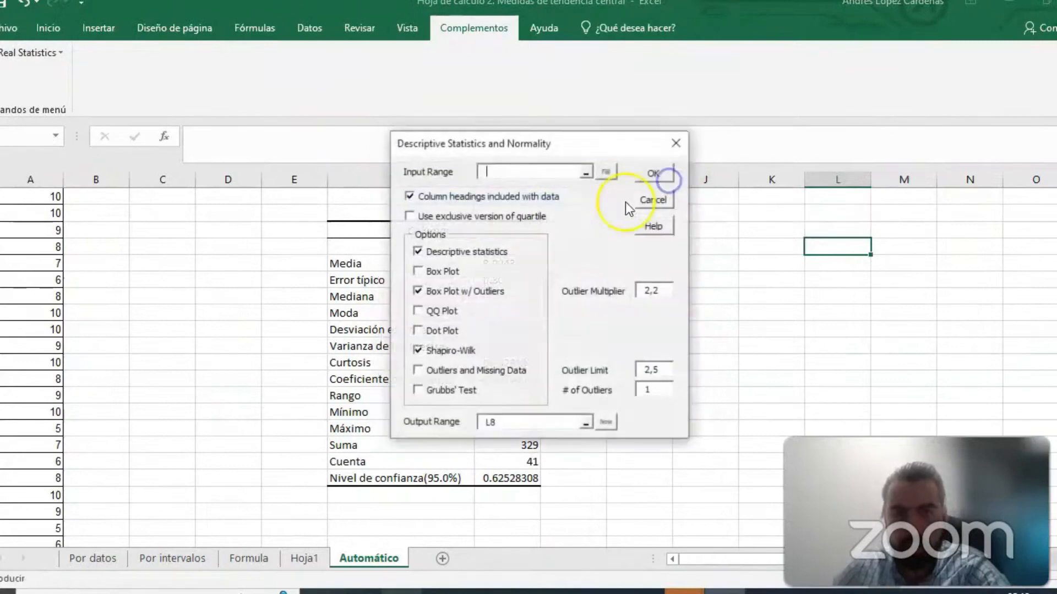
click(584, 172)
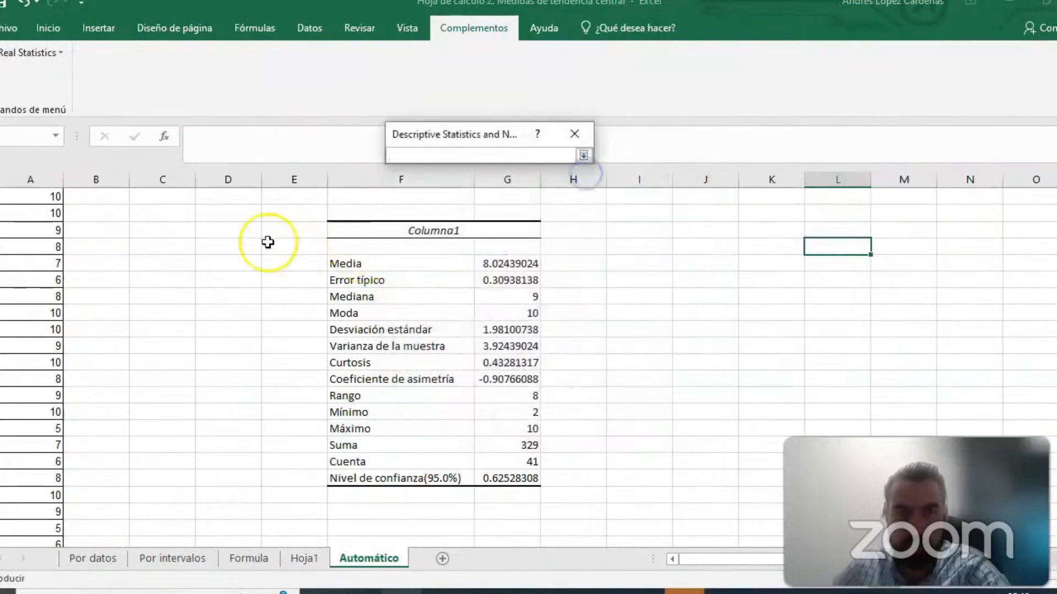
scroll(33, 221, up, 2)
click(42, 212)
drag(42, 212, 51, 514)
key(Return)
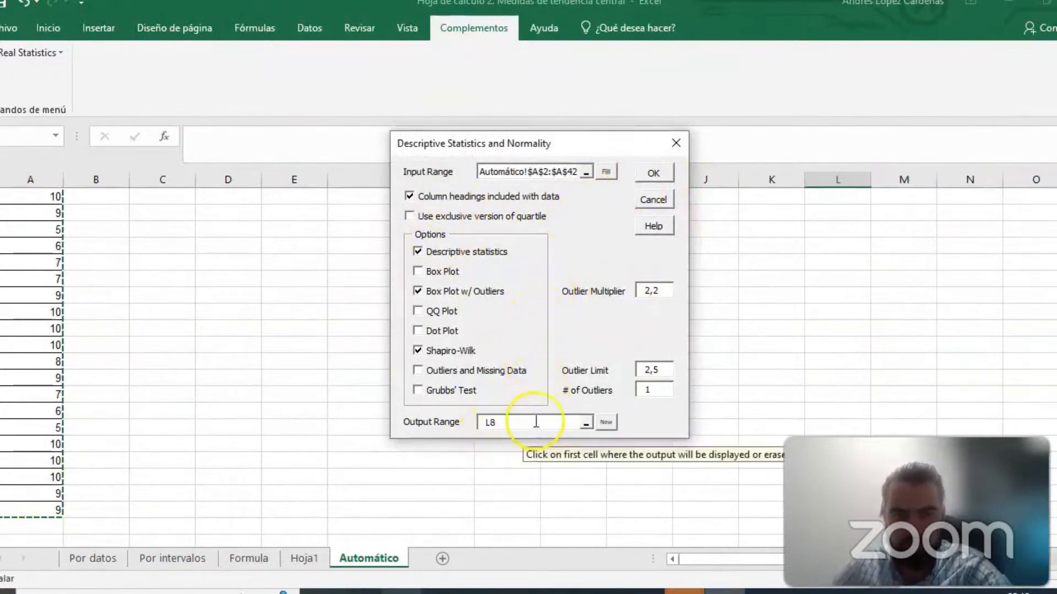
- Try to run the Descriptive Statistics and Normality analysis with its output at L8, and close its dialog
click(655, 175)
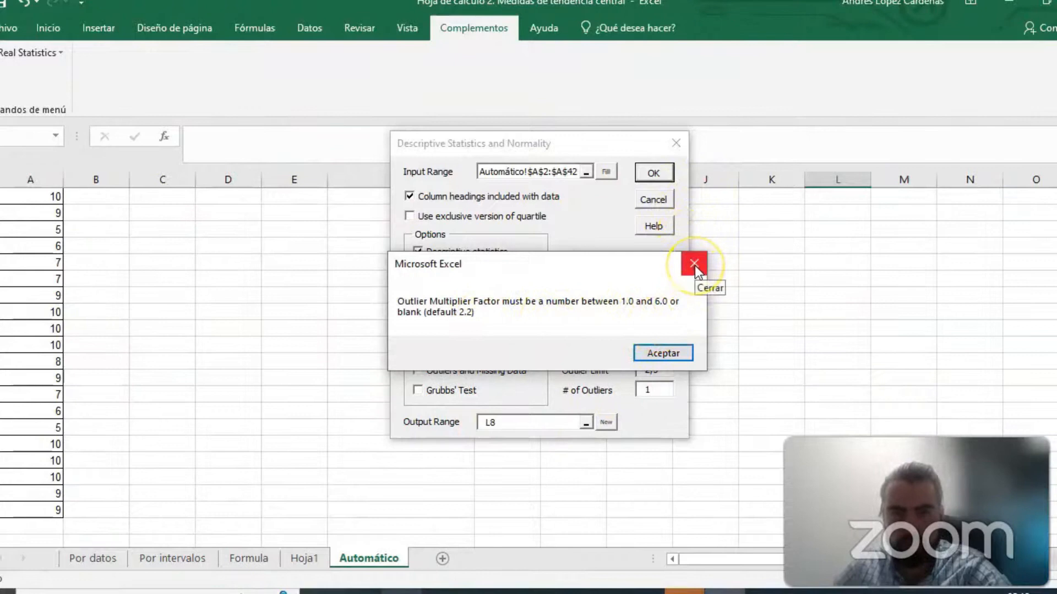
click(694, 265)
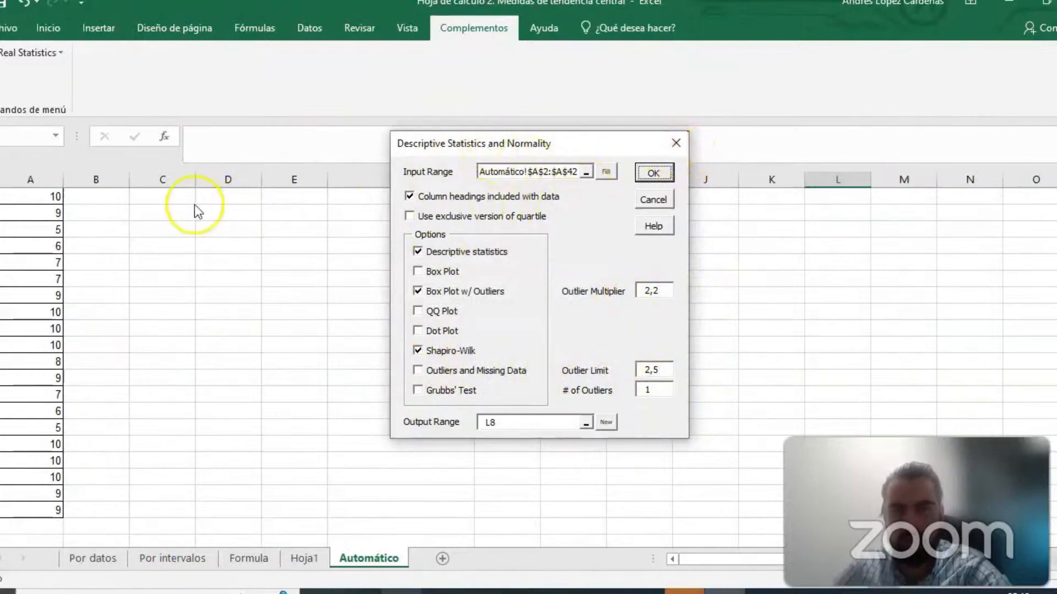
click(671, 149)
scroll(538, 278, up, 7)
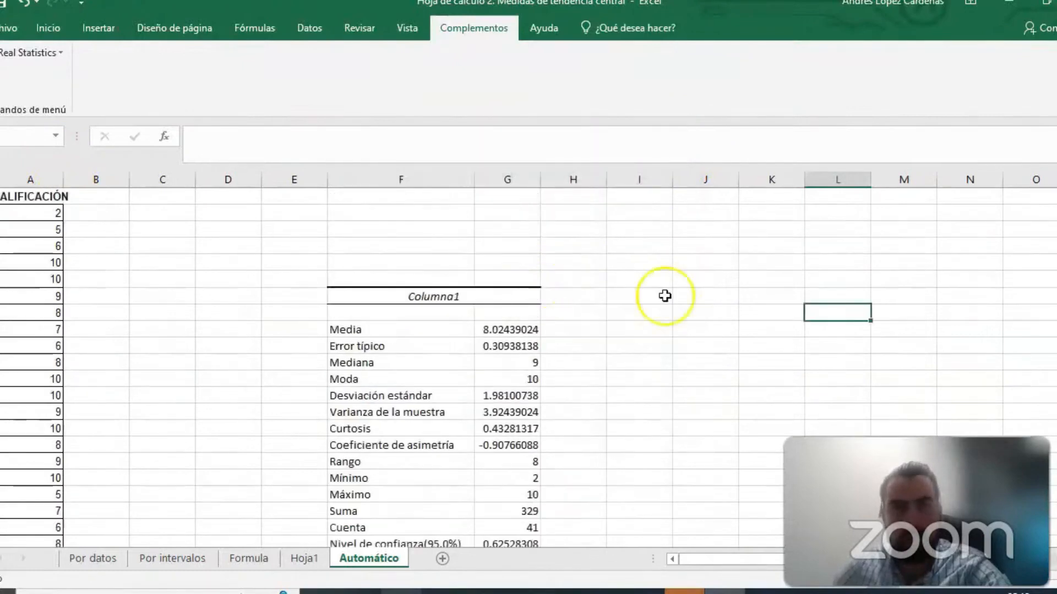
scroll(665, 296, down, 1)
click(735, 313)
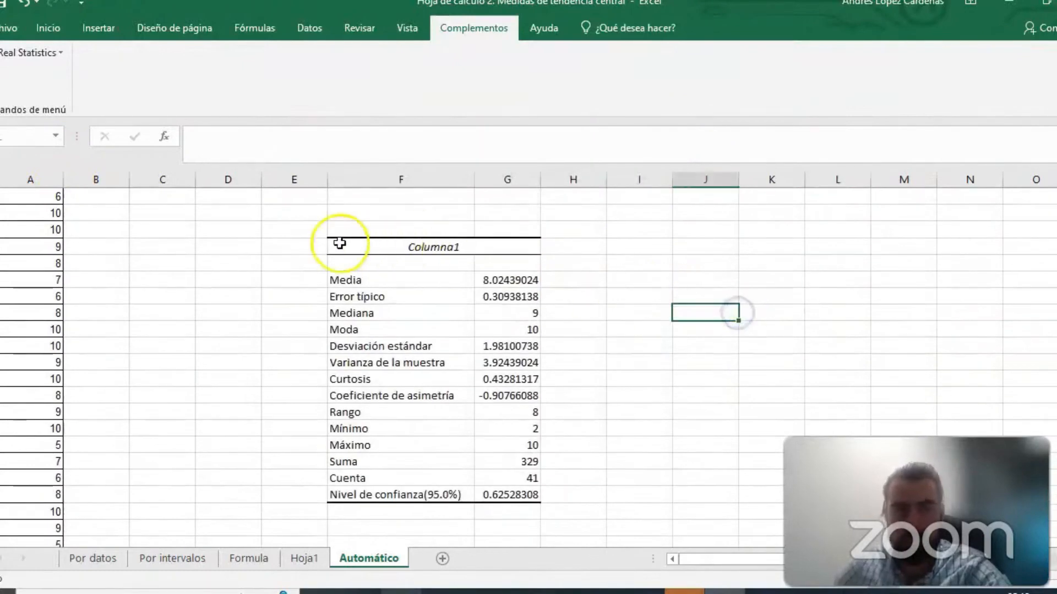
drag(340, 243, 534, 443)
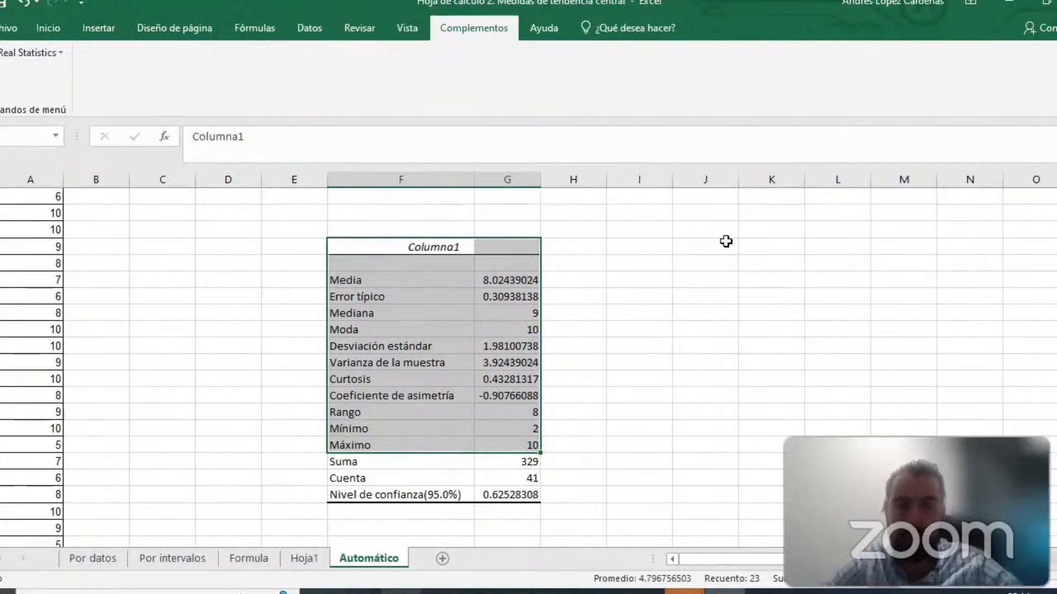
click(703, 312)
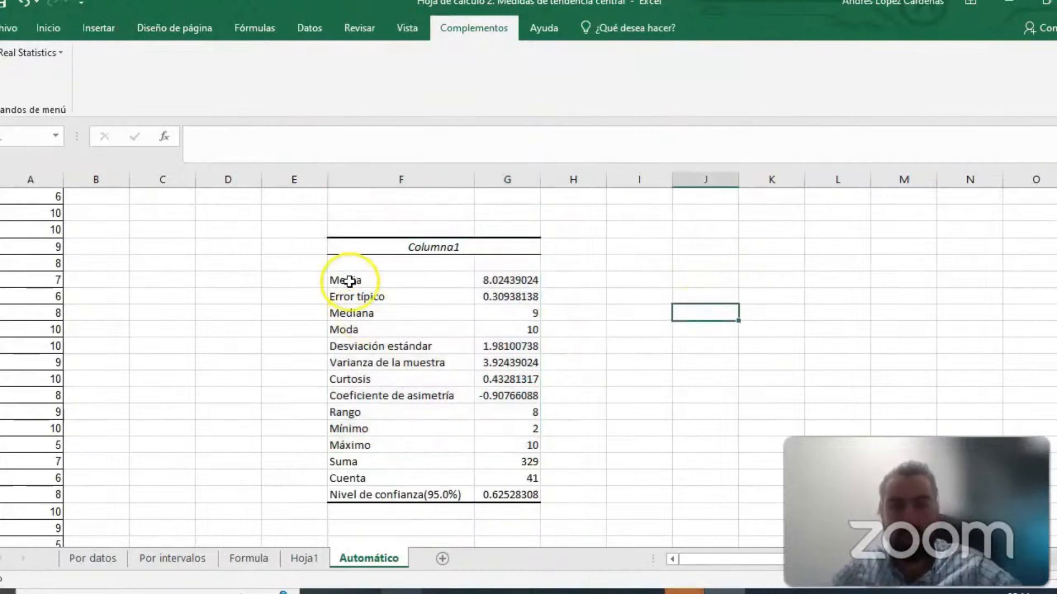
- Fill the Media, Error típico, Mediana and Moda label cells of the statistics table with yellow
click(349, 280)
click(48, 28)
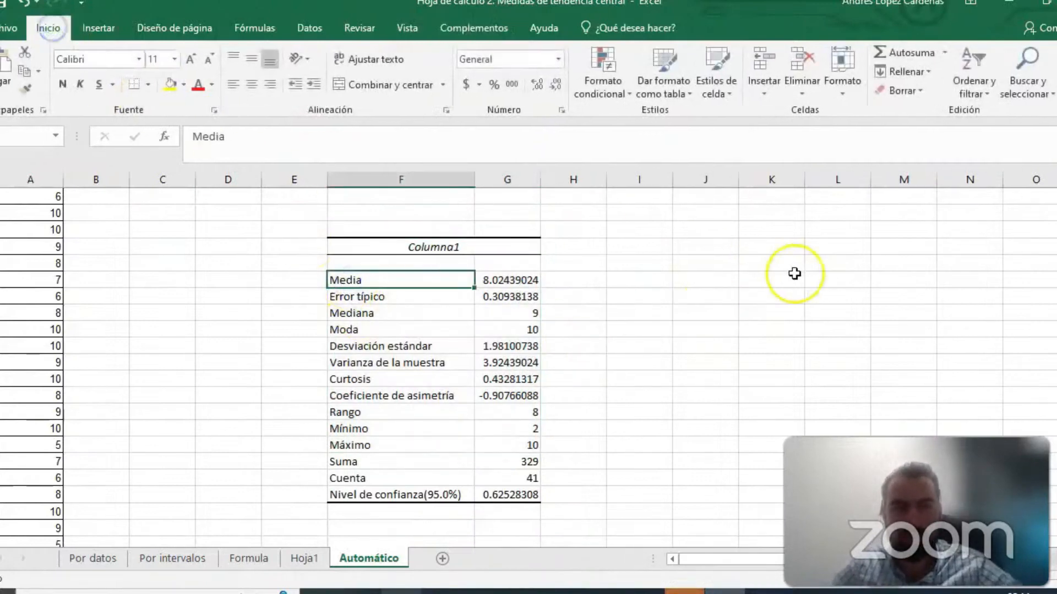
click(771, 279)
click(369, 281)
ctrl+click(362, 298)
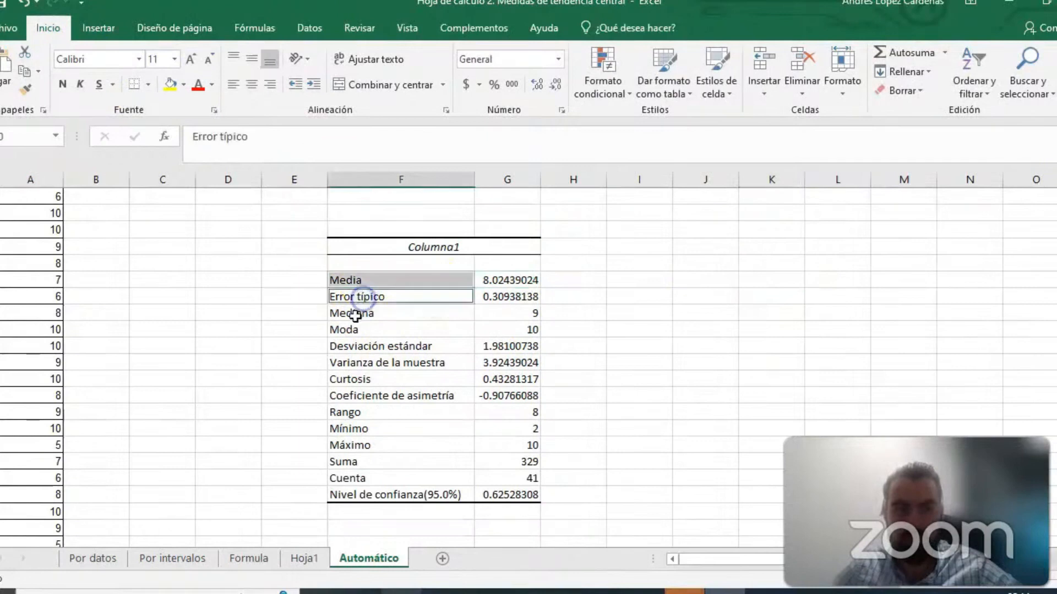
ctrl+click(359, 313)
ctrl+click(357, 329)
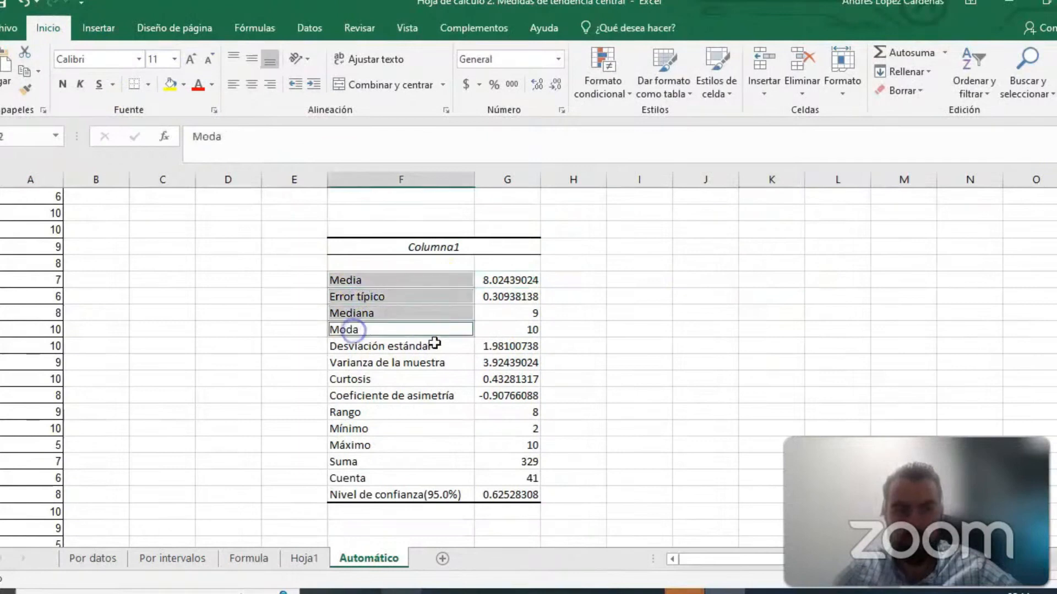
click(183, 85)
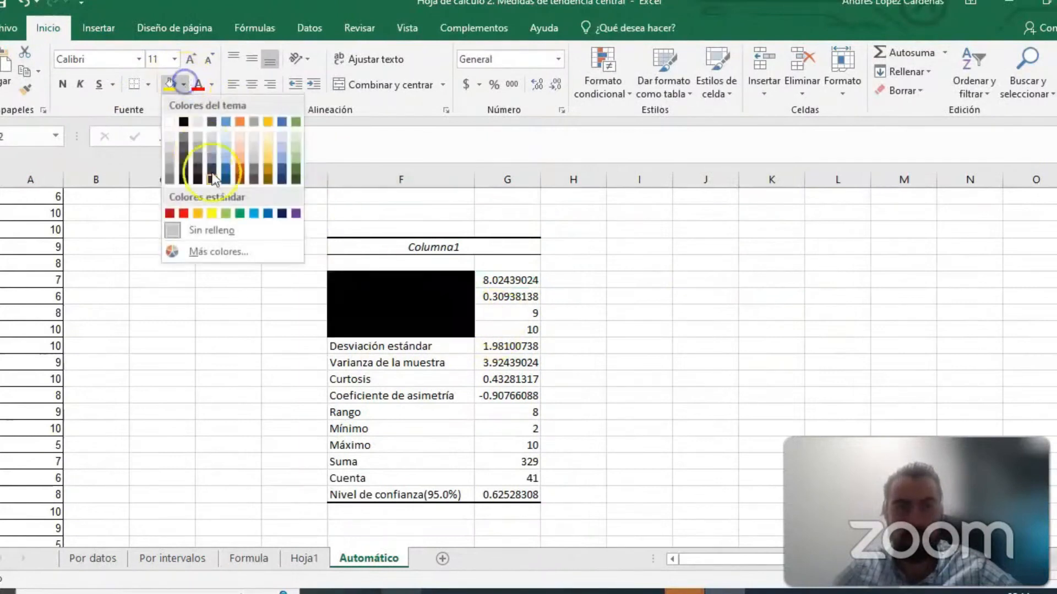
click(211, 214)
click(777, 246)
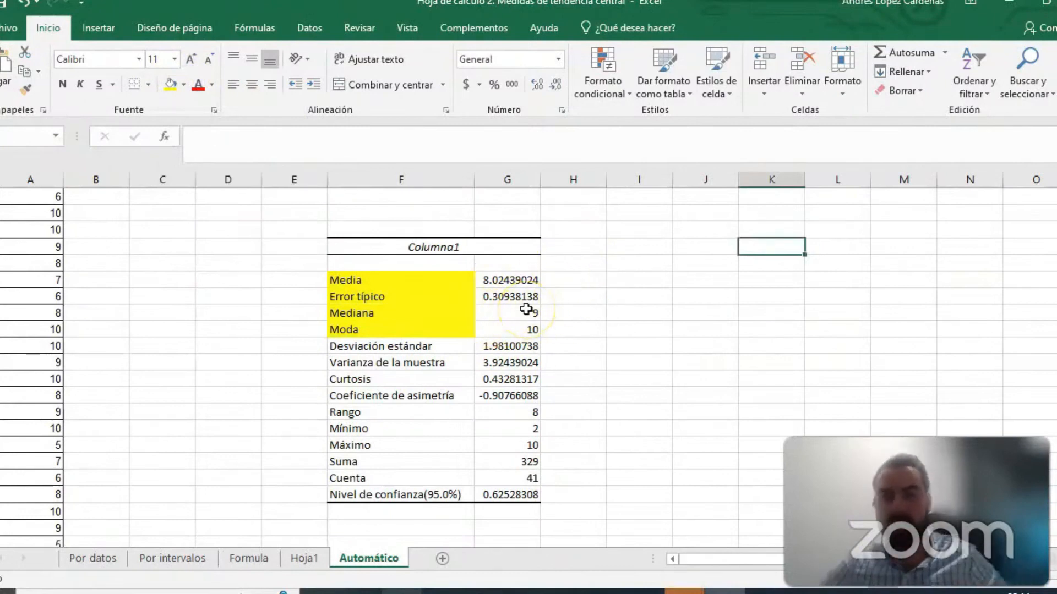
- Fill the Desviación estándar, Varianza de la muestra and Rango label cells with the standard green
click(655, 359)
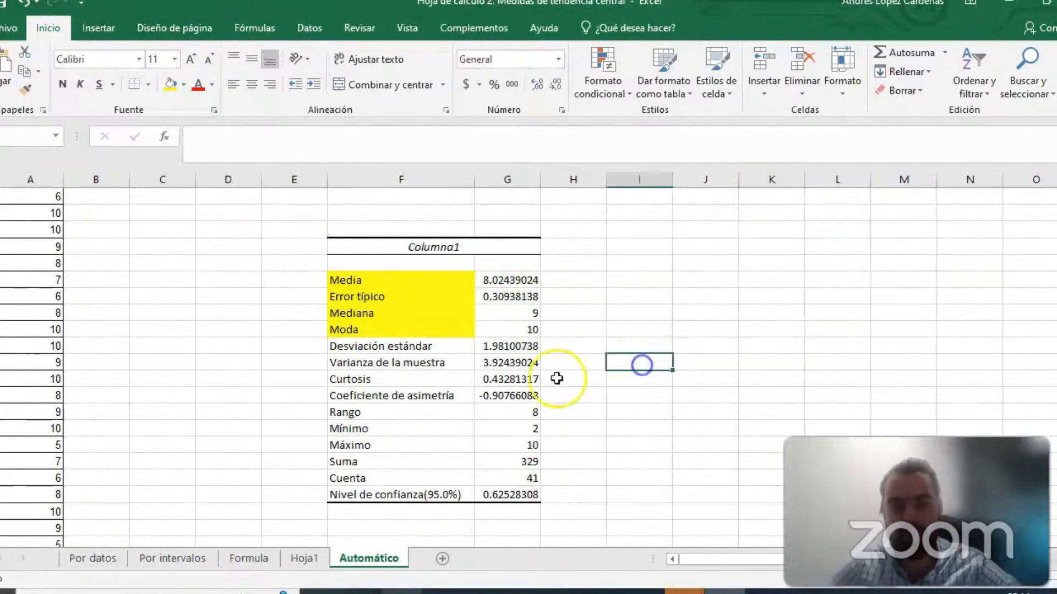
click(380, 346)
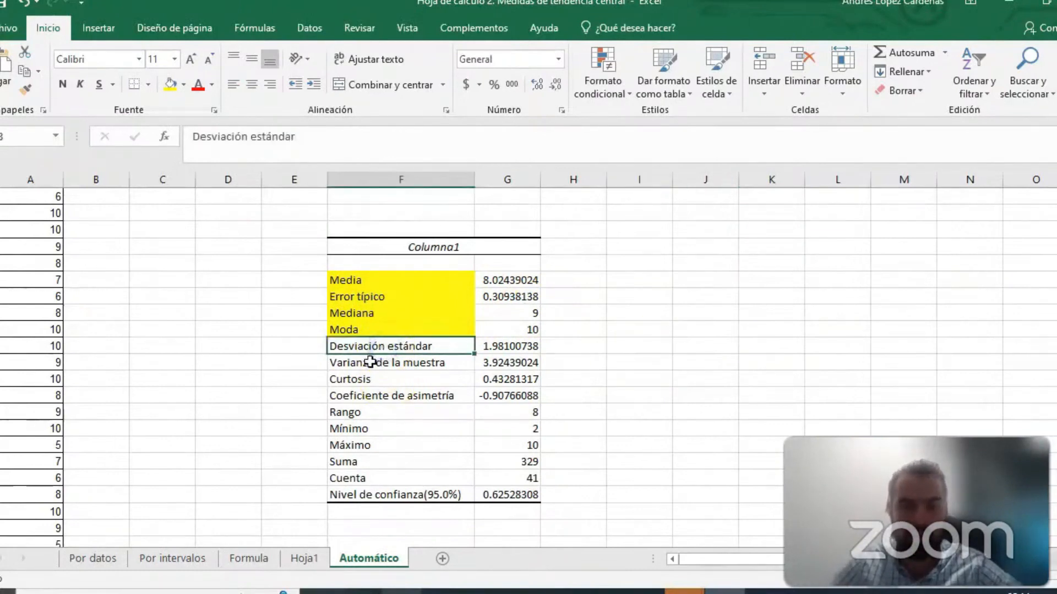
ctrl+click(367, 364)
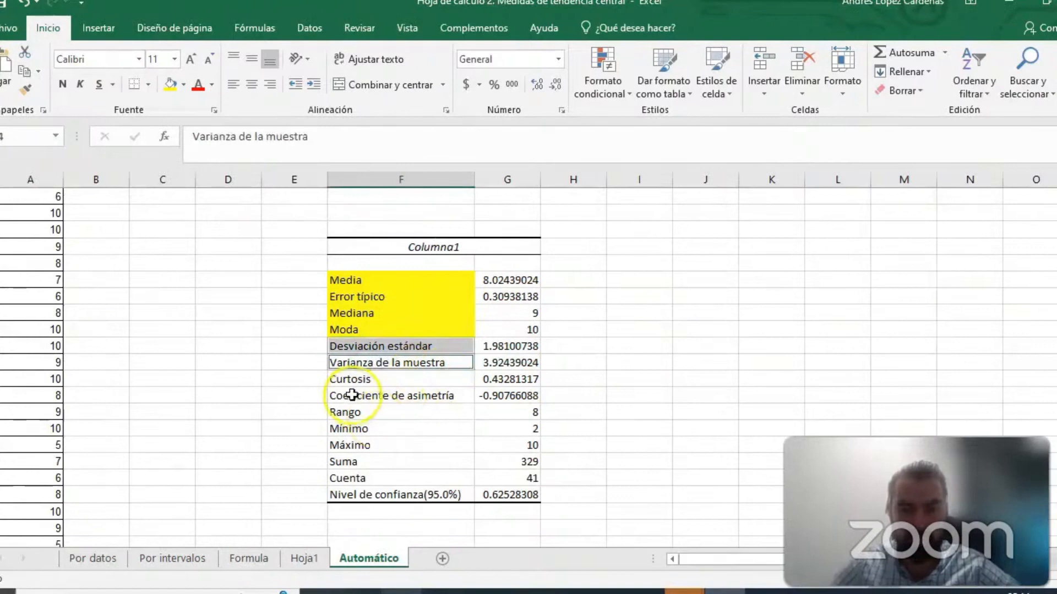
ctrl+click(356, 413)
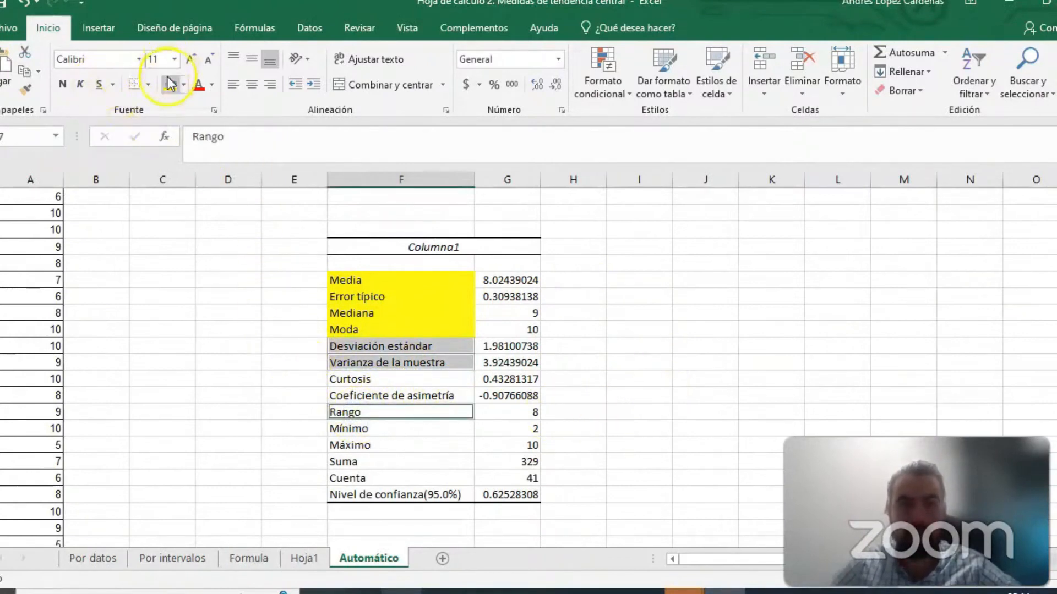
click(183, 85)
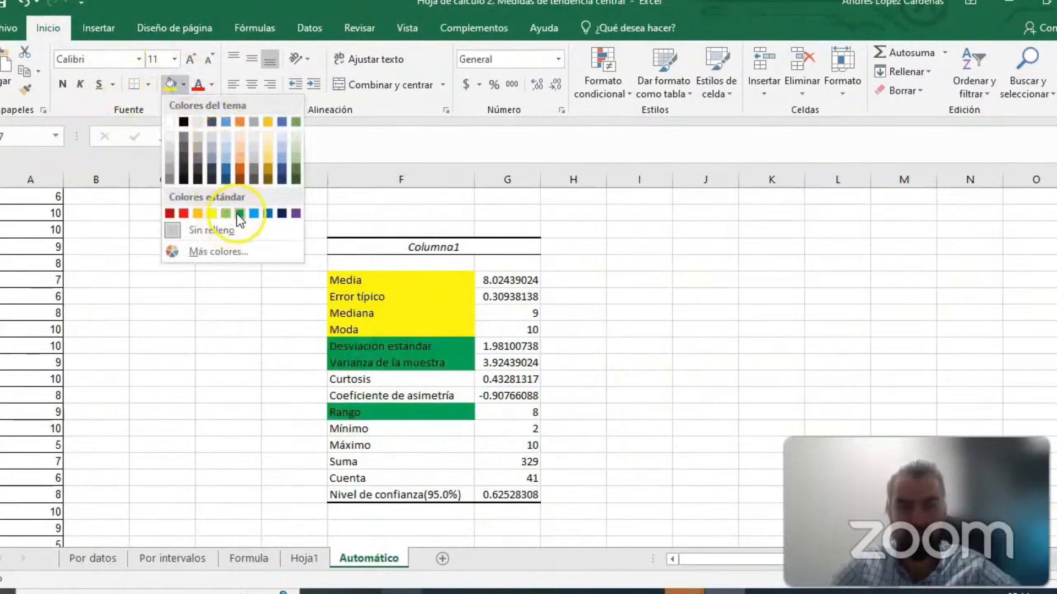
click(239, 214)
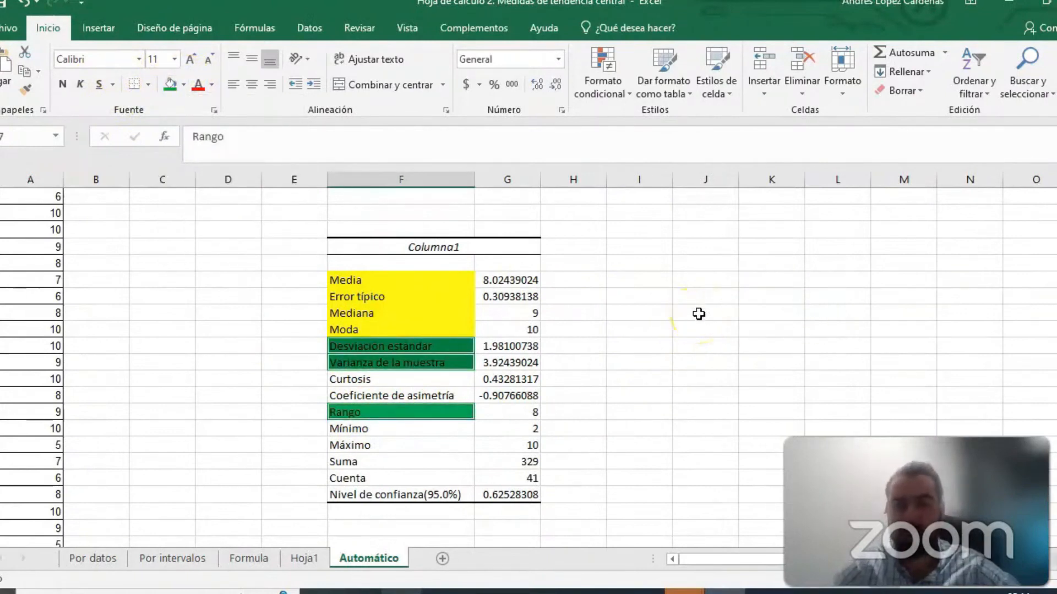
click(706, 360)
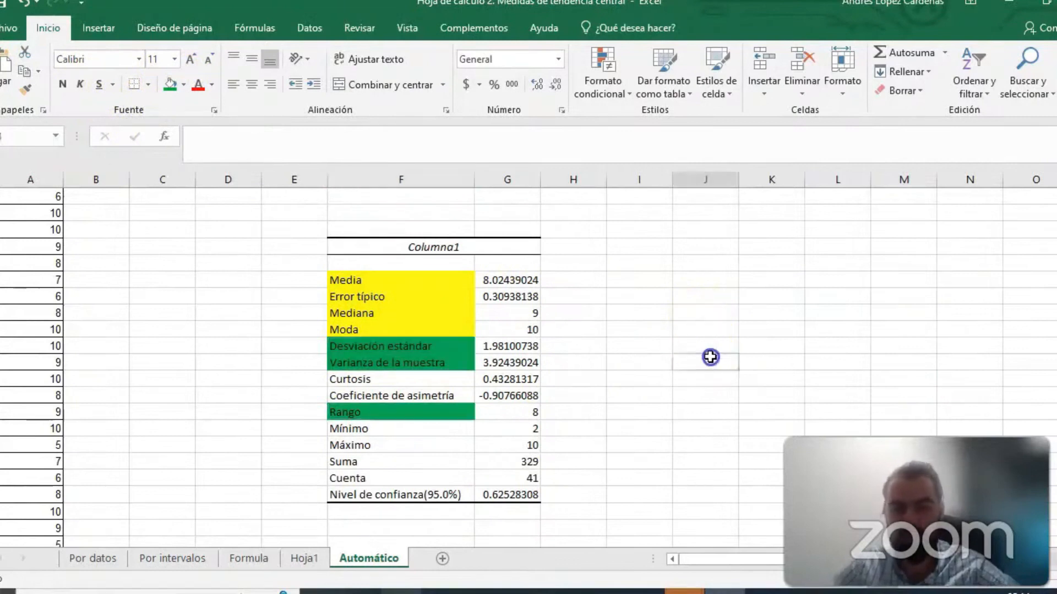
- Fill the Curtosis and Coeficiente de asimetría label cells with a dark orange theme color
click(371, 378)
ctrl+click(369, 394)
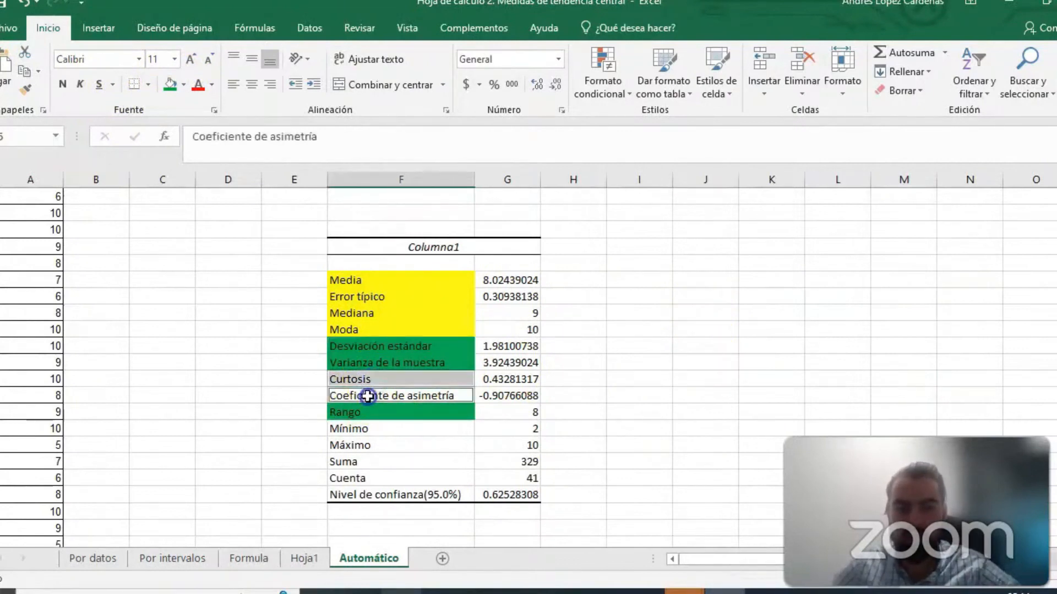
click(184, 84)
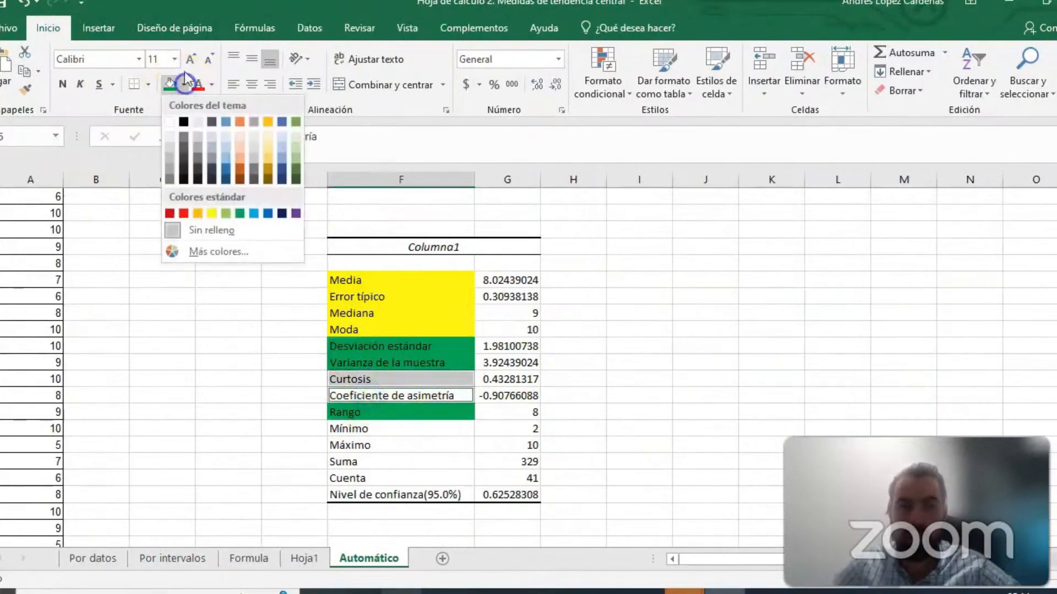
click(238, 170)
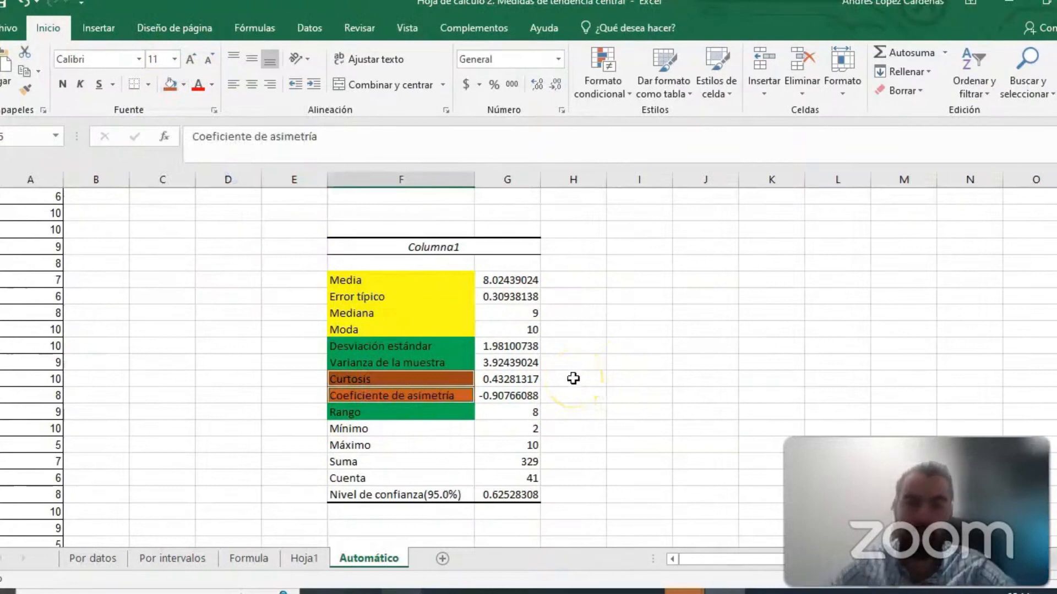
- Compare the Curtosis value on the Automático sheet with the Leptocúrtica, Mesocúrtica and Platicúrtica curves on Hoja1
click(304, 558)
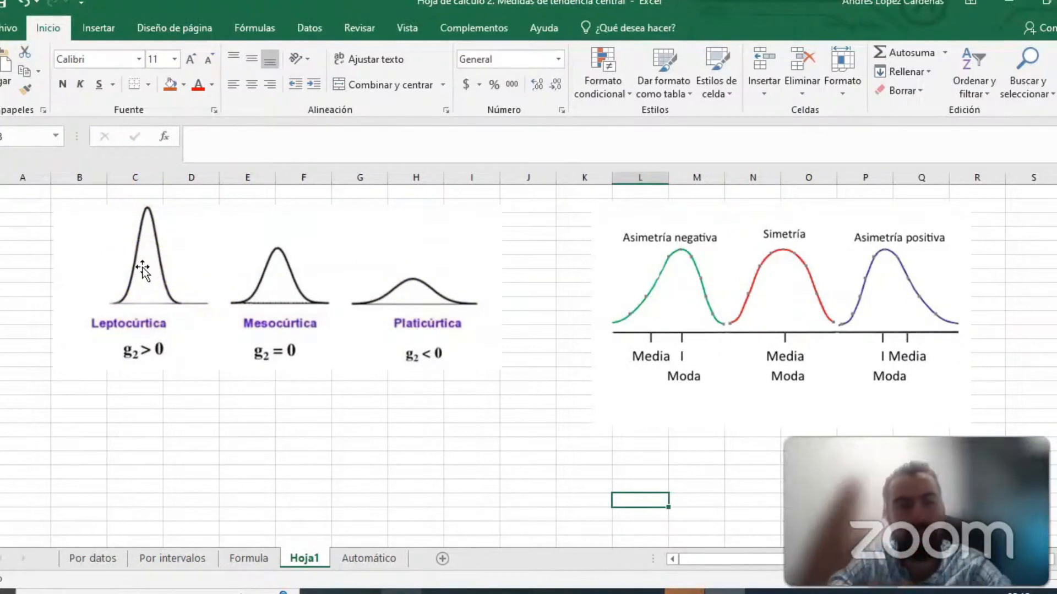
click(283, 277)
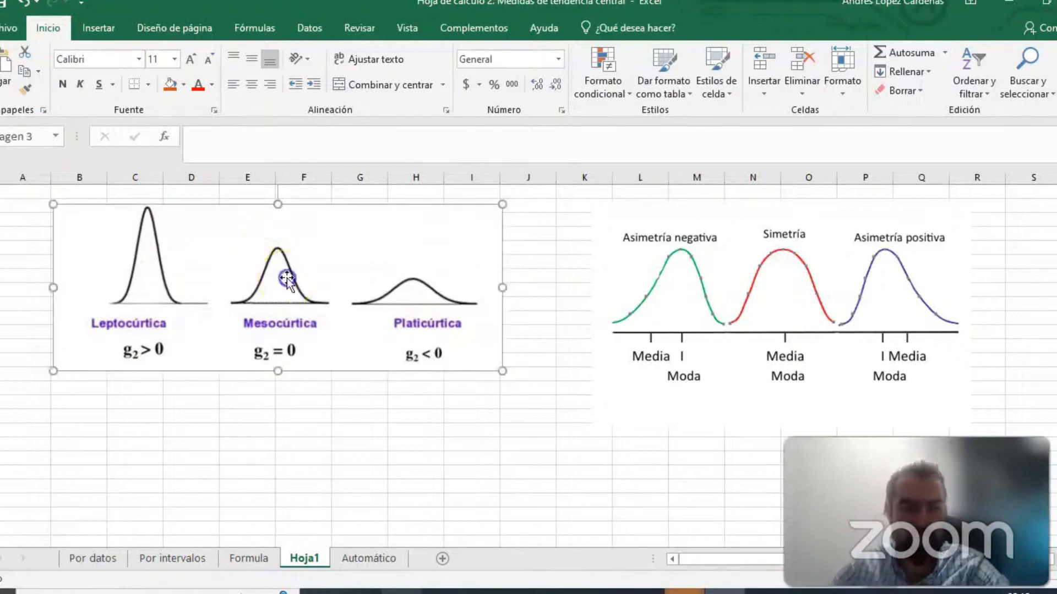
click(272, 282)
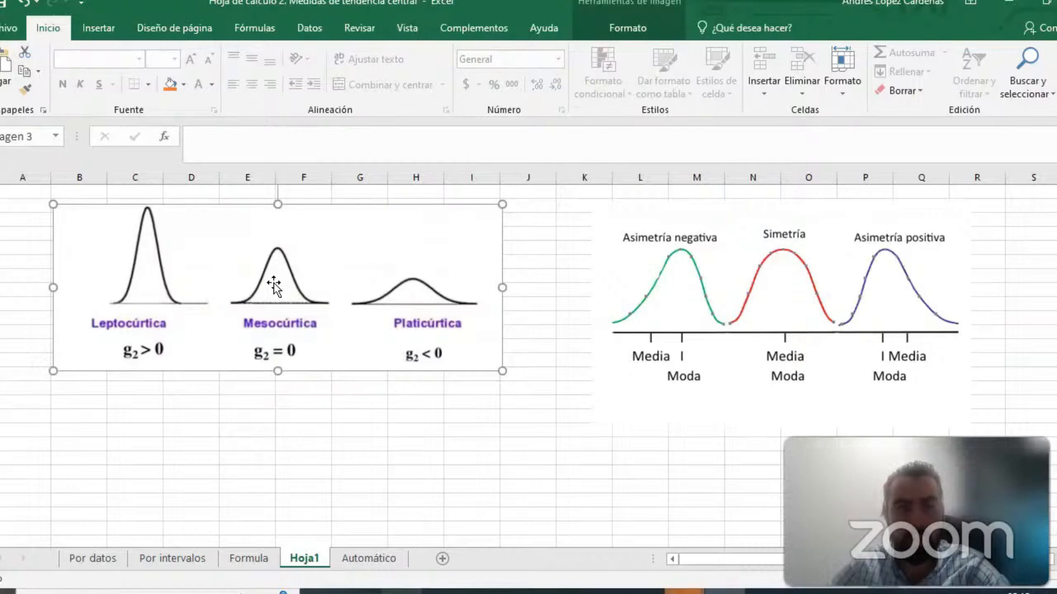
click(418, 296)
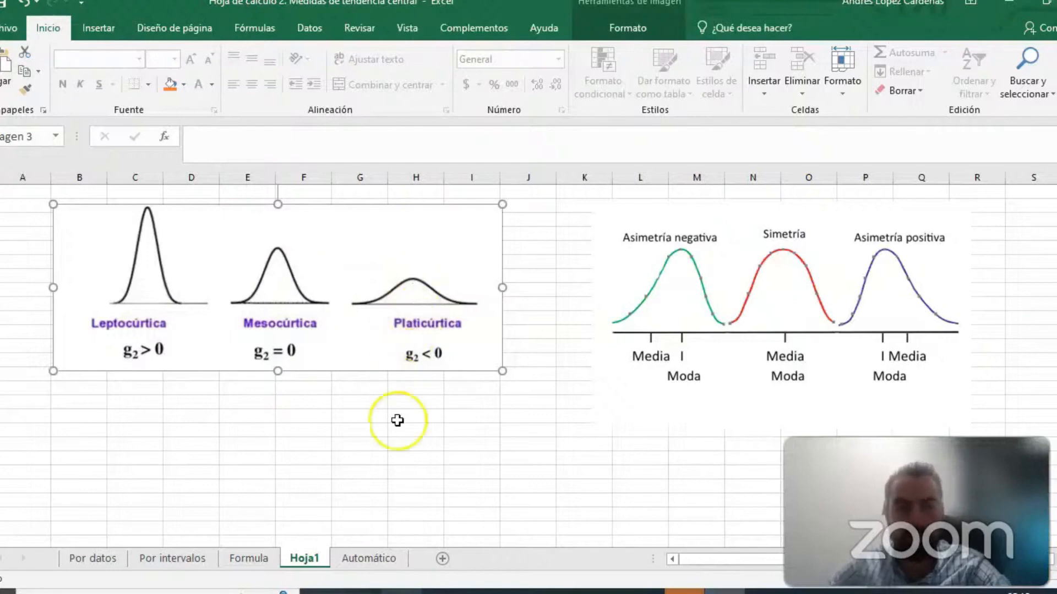
click(248, 558)
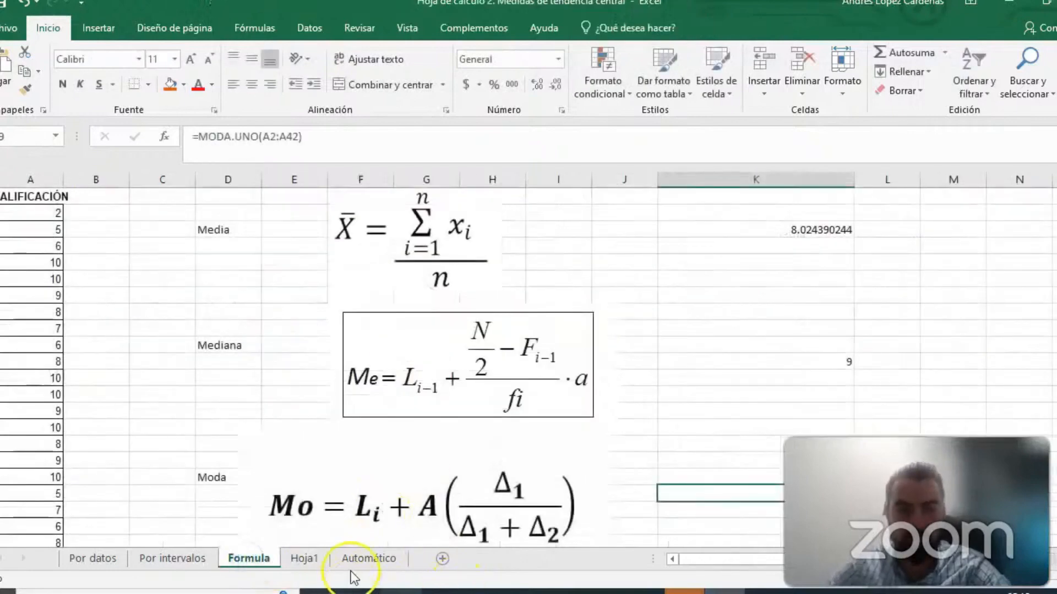
click(366, 559)
click(511, 378)
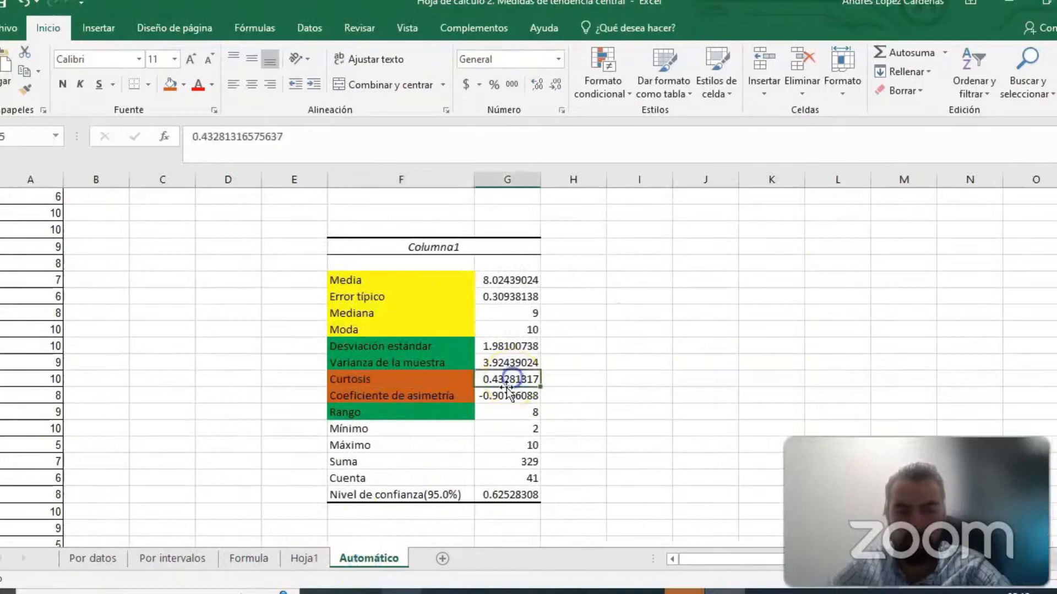
click(295, 559)
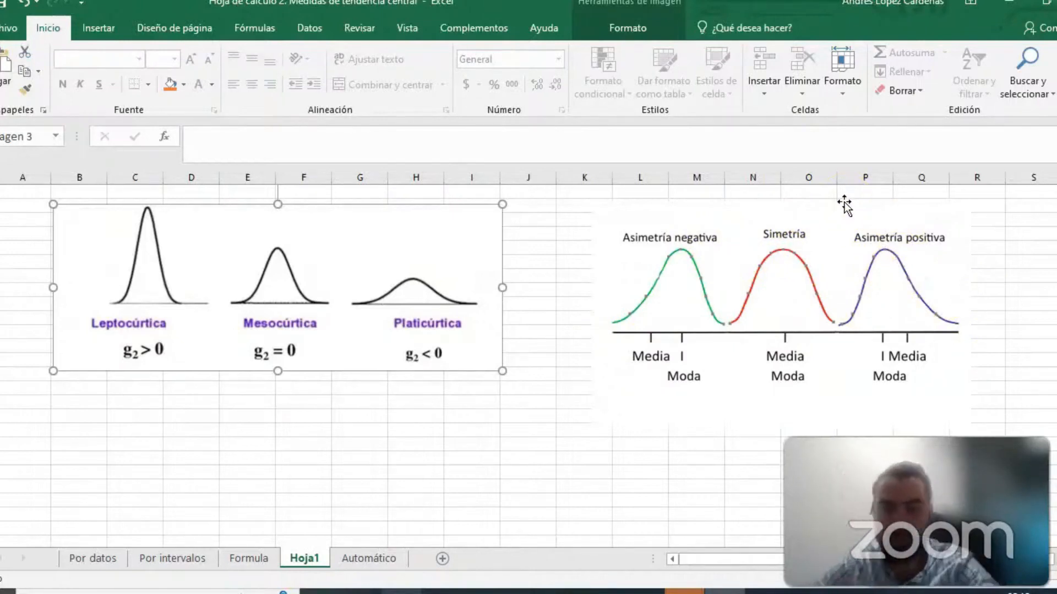
- Compare the Coeficiente de asimetría value on the Automático sheet with the negative, symmetric and positive asymmetry curves on Hoja1
click(352, 558)
click(498, 395)
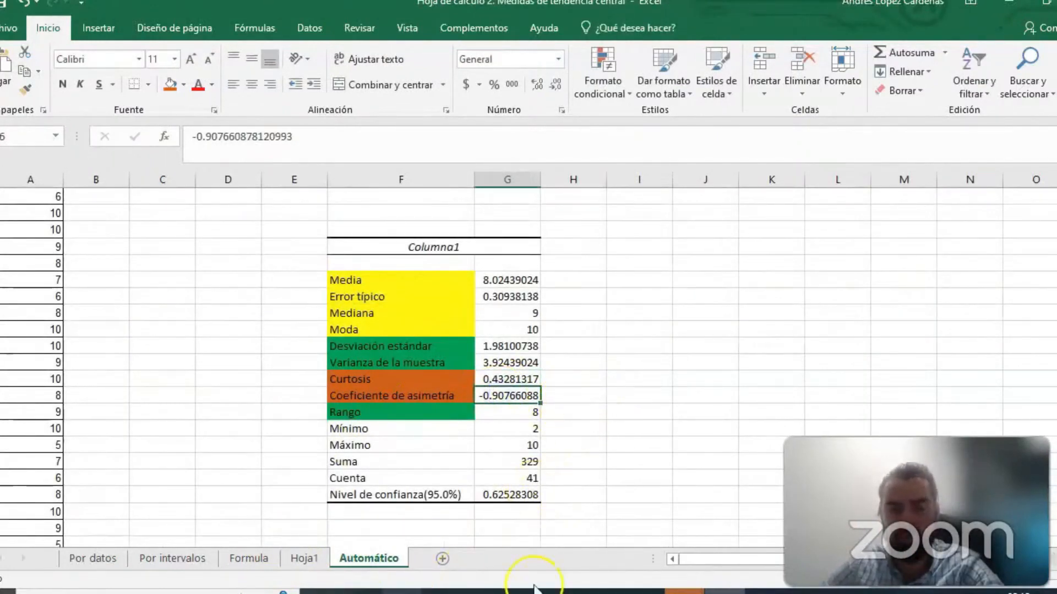
click(303, 559)
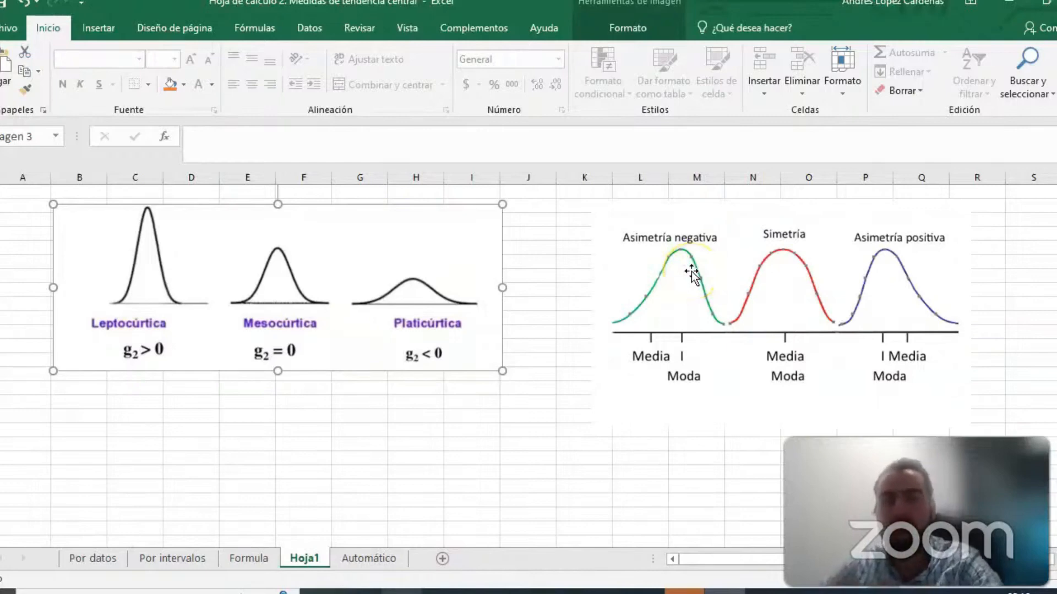
- Review the whole statistics table on the Automático sheet, from Columna1 through Nivel de confianza(95.0%)
click(366, 558)
drag(353, 245, 533, 495)
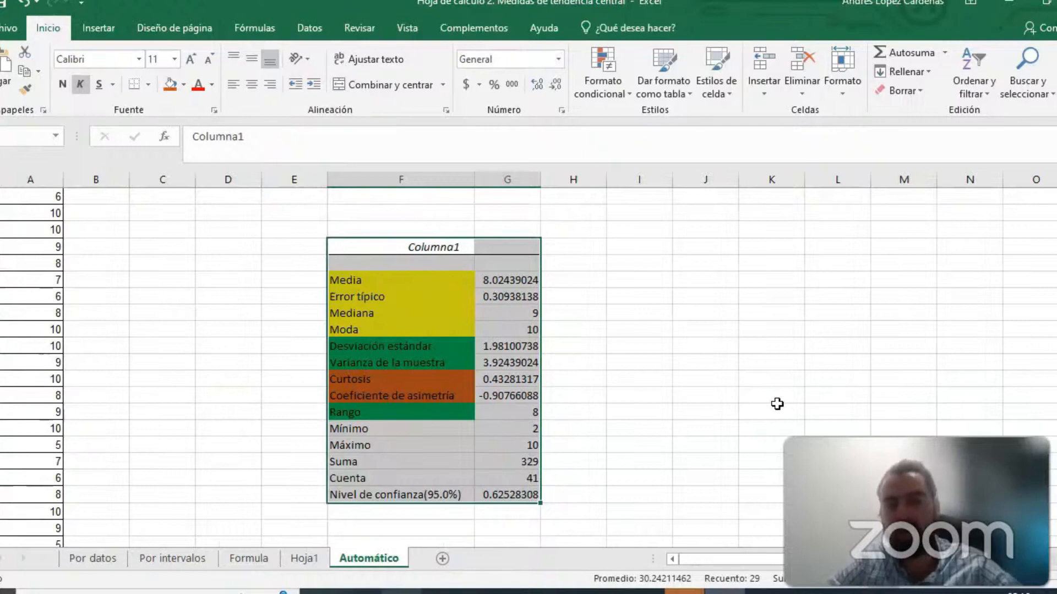
click(462, 313)
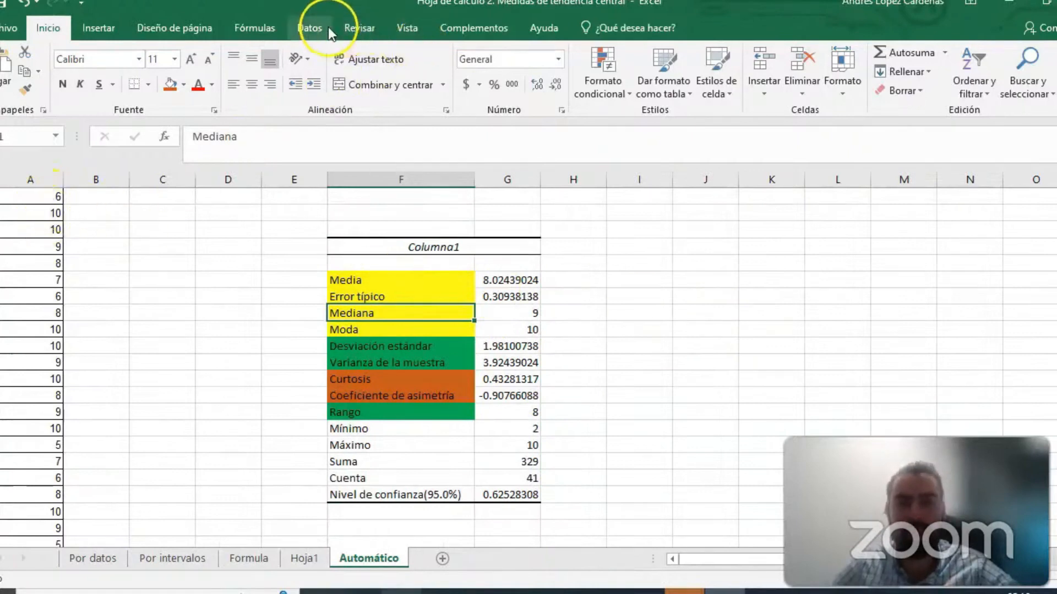
click(312, 28)
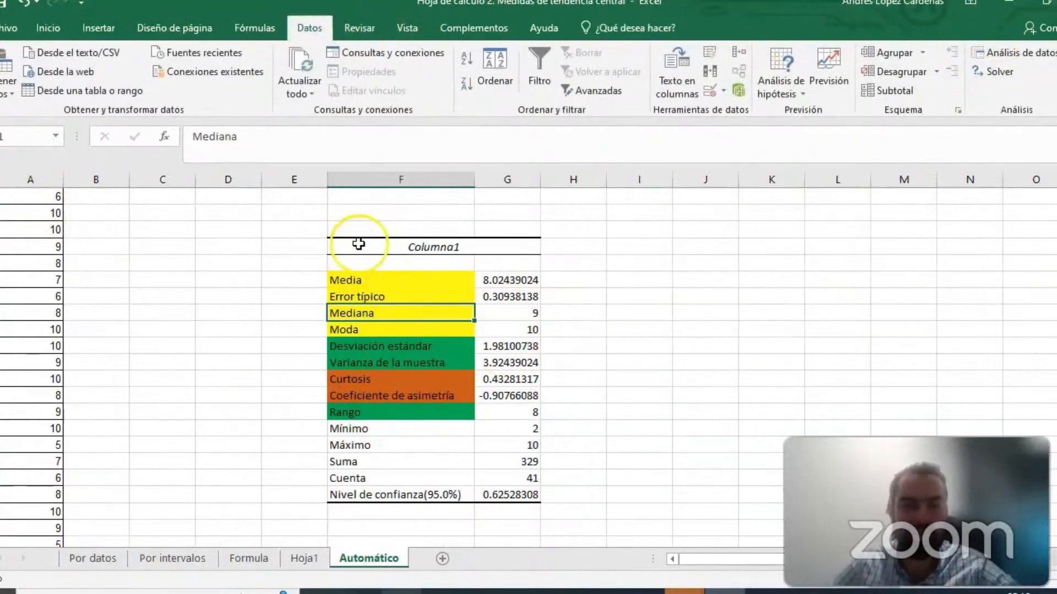
drag(358, 244, 509, 497)
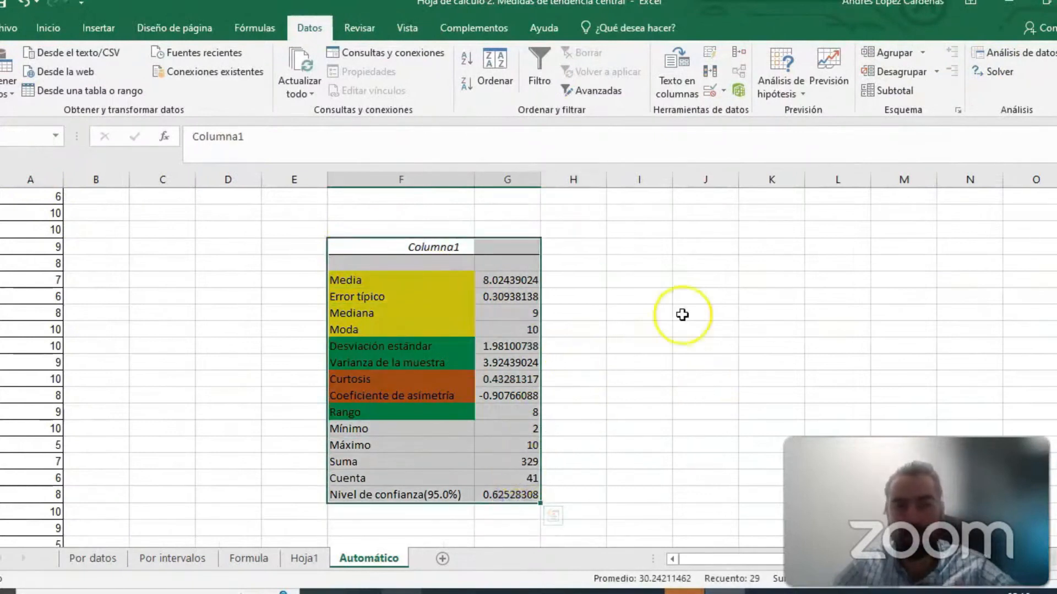
- Switch to the workbook "Hoja de cálculo 3. herramientas adicionales" and open the Descriptive Statistics and Normality tool of Real Statistics
click(1, 522)
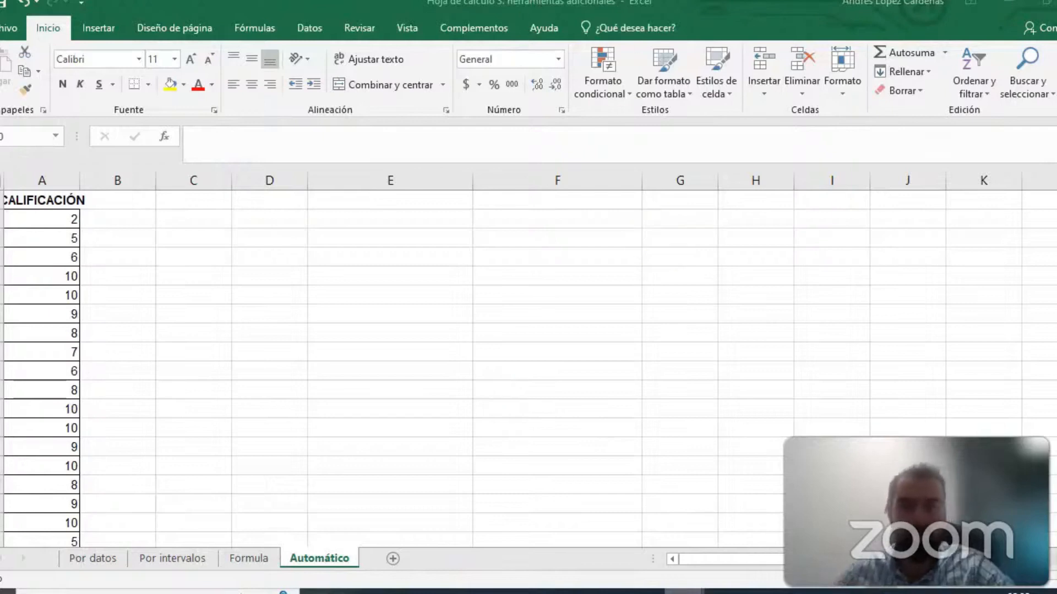
click(460, 30)
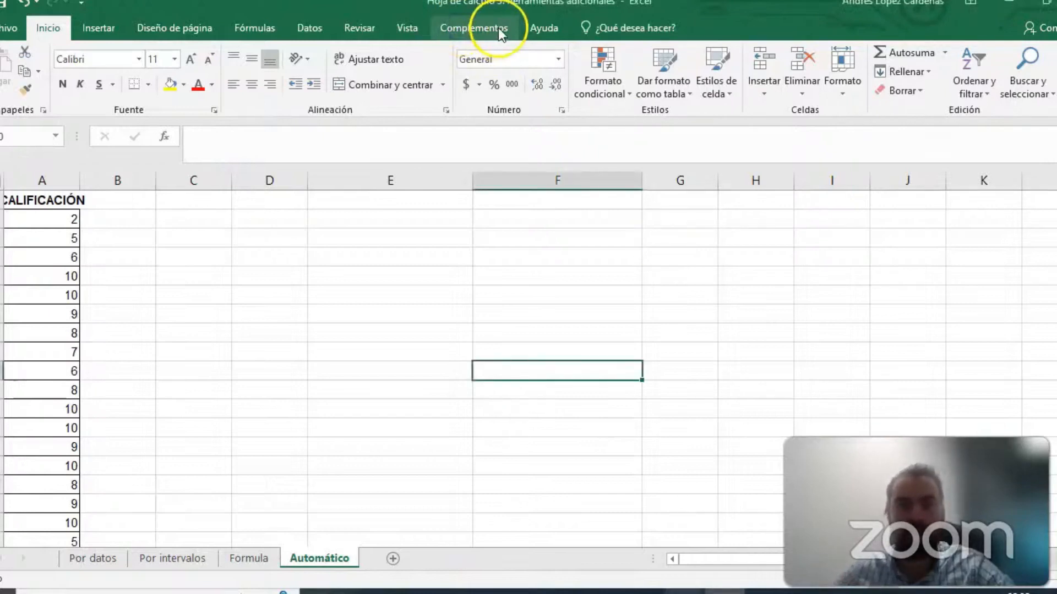
click(484, 32)
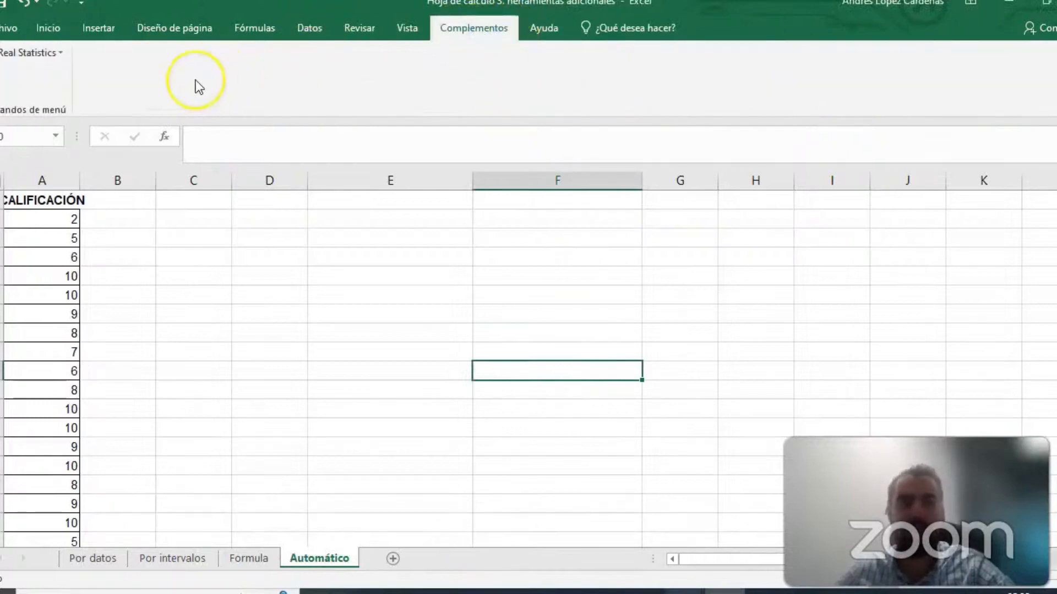
click(54, 51)
click(61, 77)
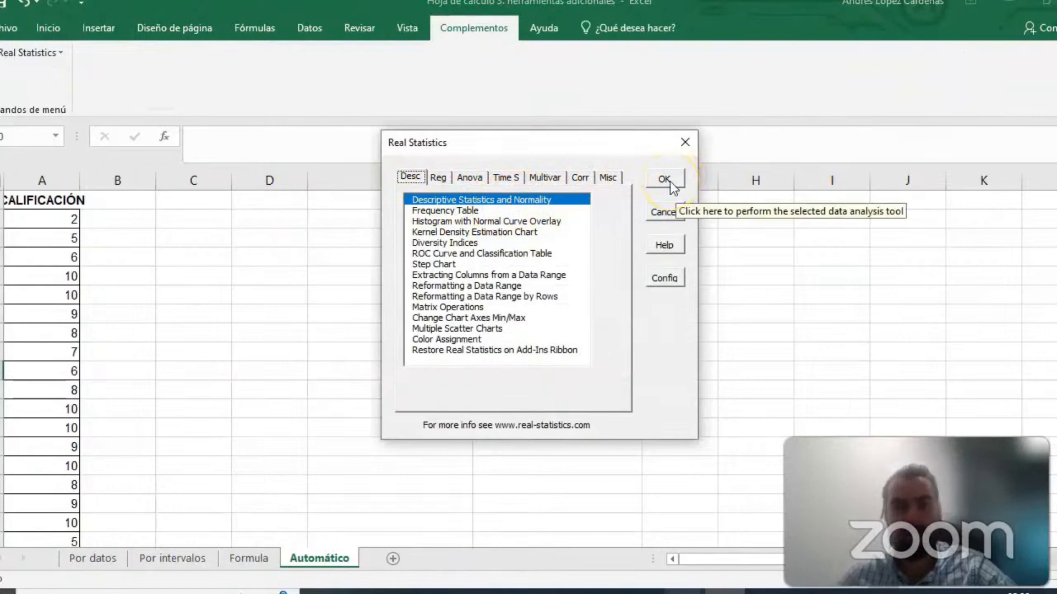
double_click(536, 201)
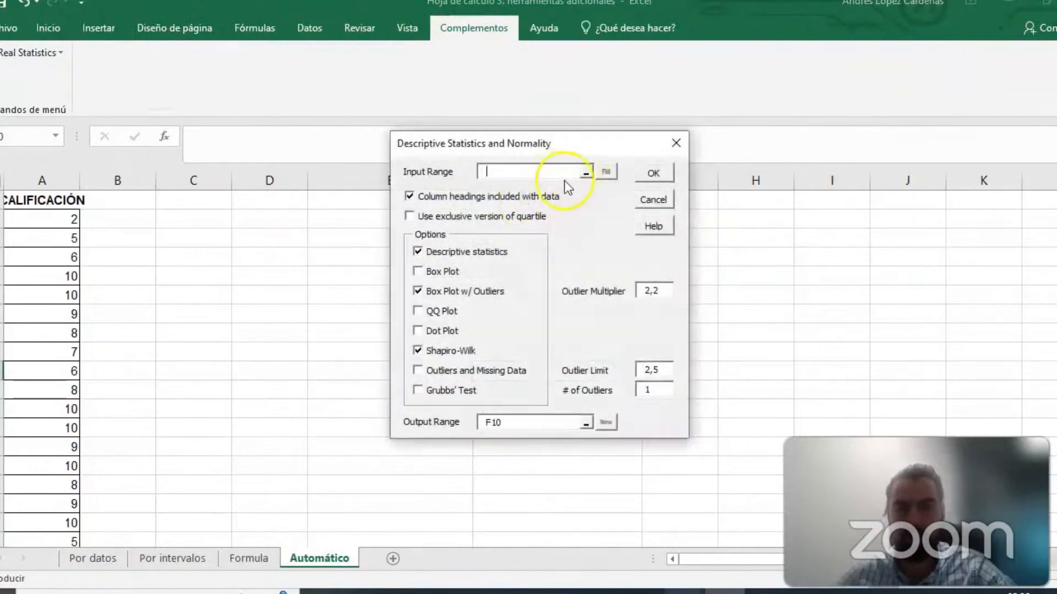
- Disable Box Plot w/ Outliers and Shapiro-Wilk, and set the input range to the grades in A2:A42 of Automático
click(420, 293)
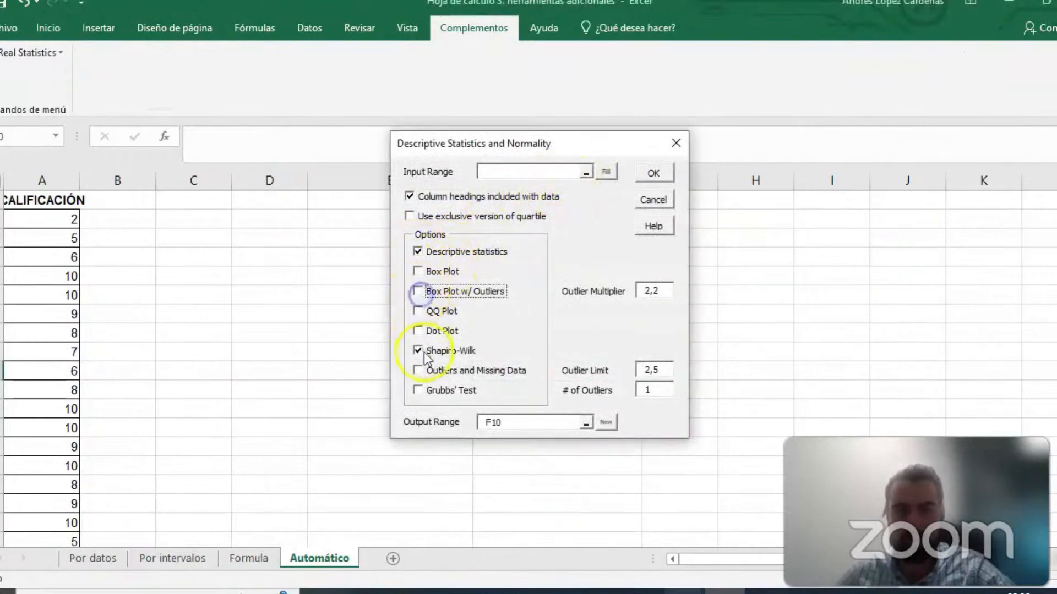
click(585, 172)
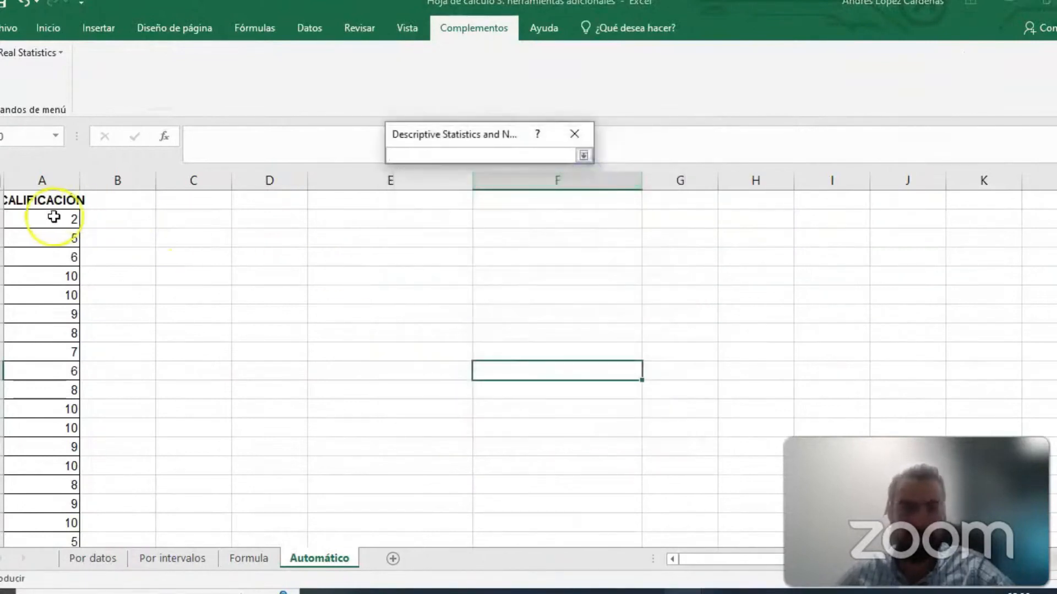
drag(57, 216, 42, 500)
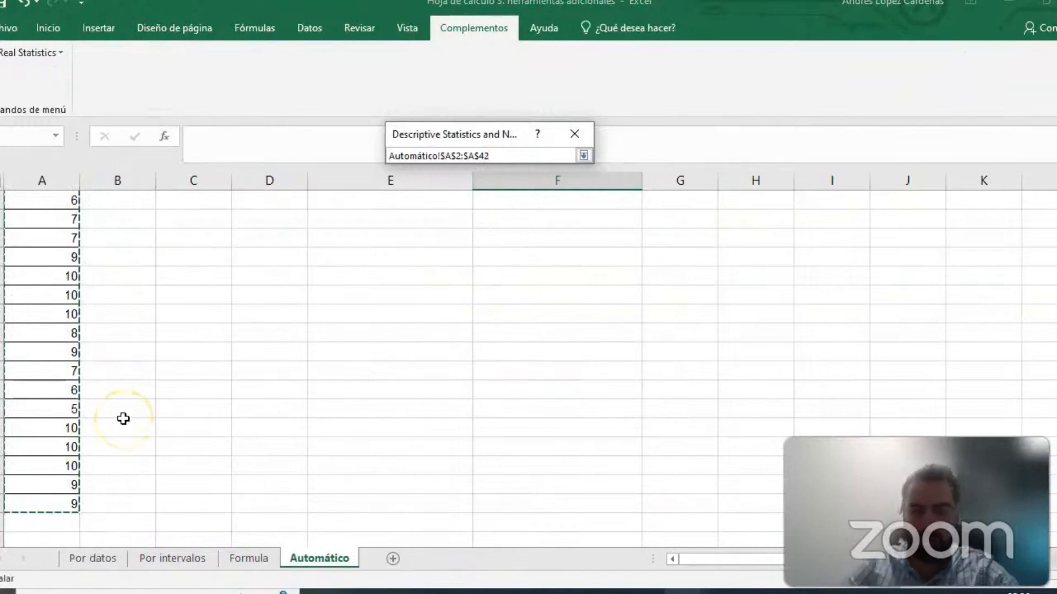
key(Return)
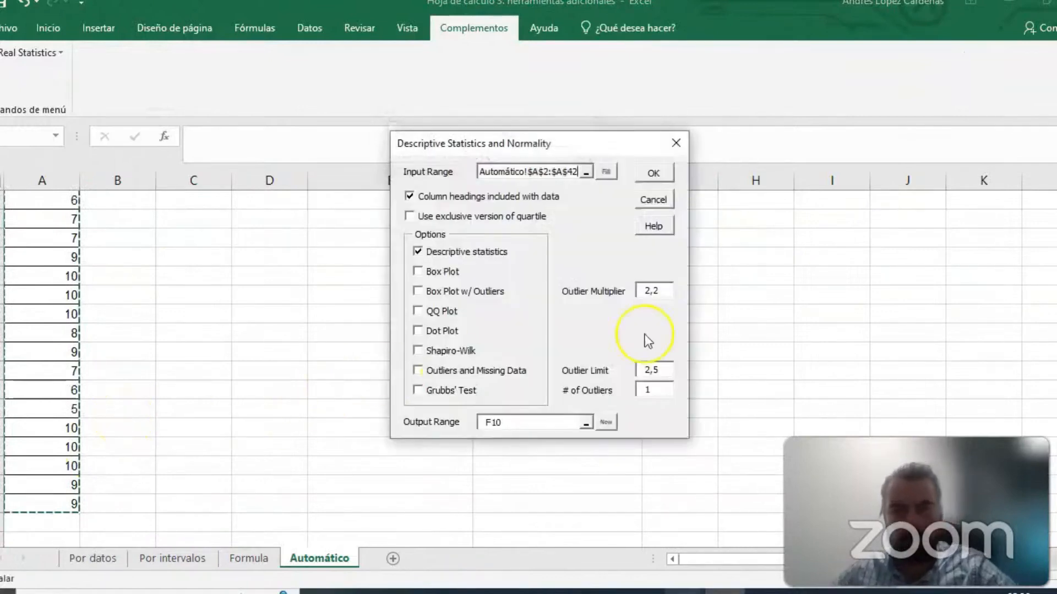
- Set the output range to cell E3 of the Automático sheet and generate the descriptive statistics table
click(585, 423)
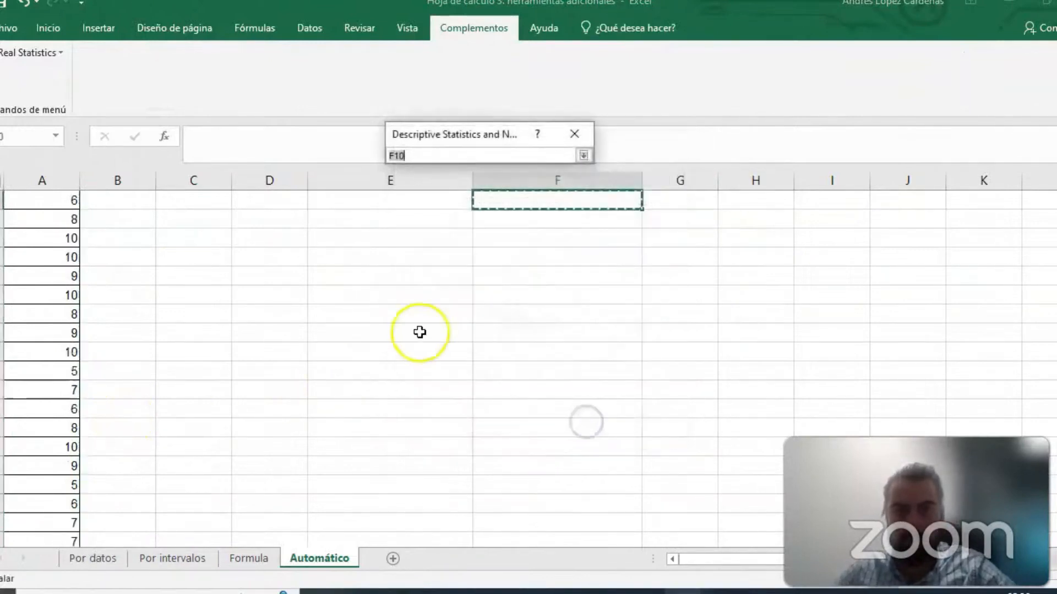
click(354, 237)
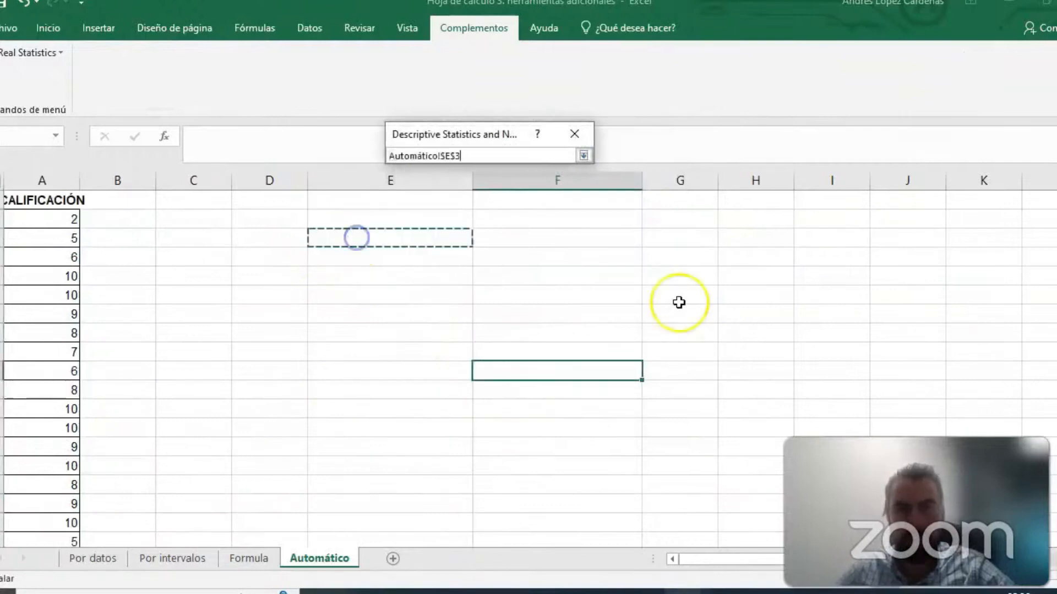
key(Return)
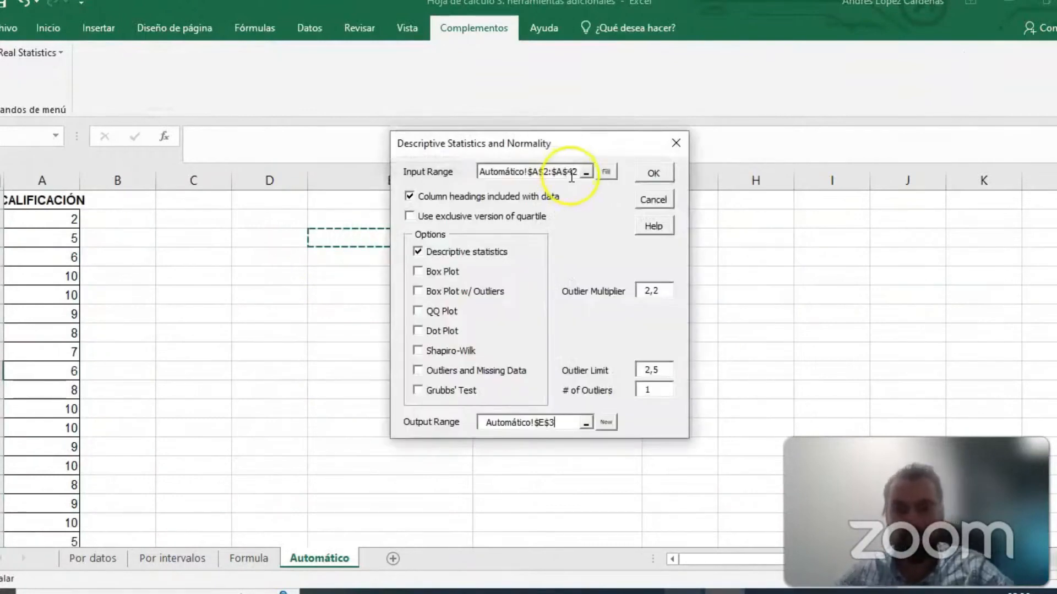
click(654, 174)
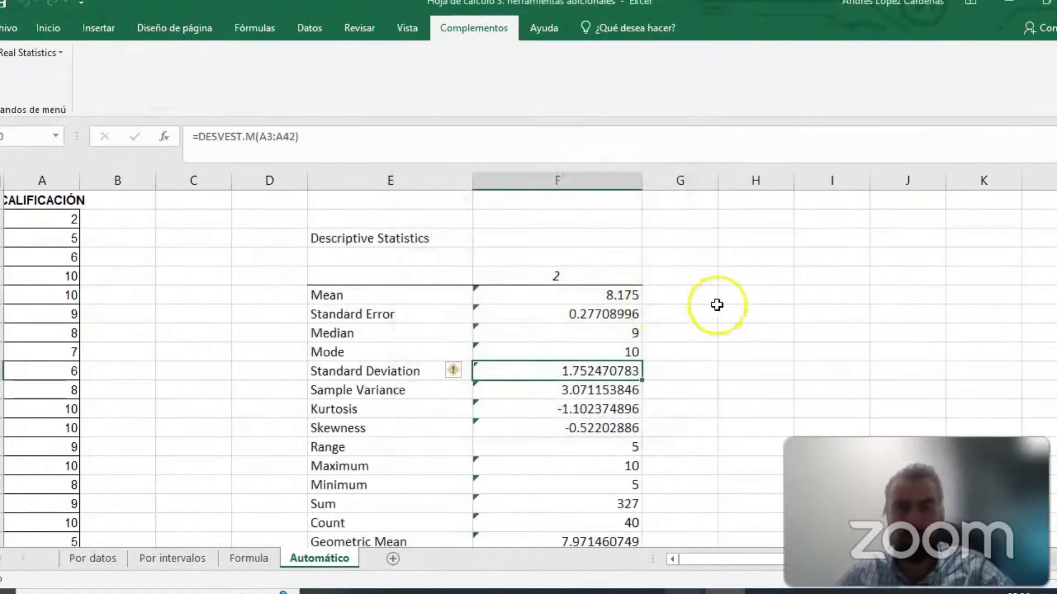
- Review the generated Descriptive Statistics table on the Automático sheet from Mean through IQR
scroll(672, 306, down, 1)
scroll(671, 305, down, 1)
click(394, 238)
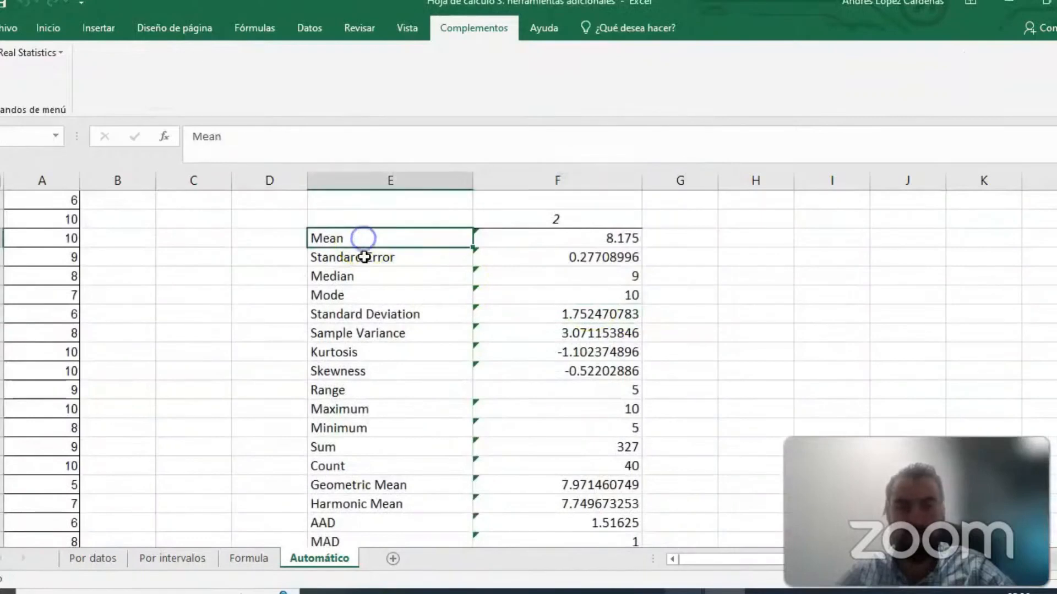
click(408, 258)
click(365, 276)
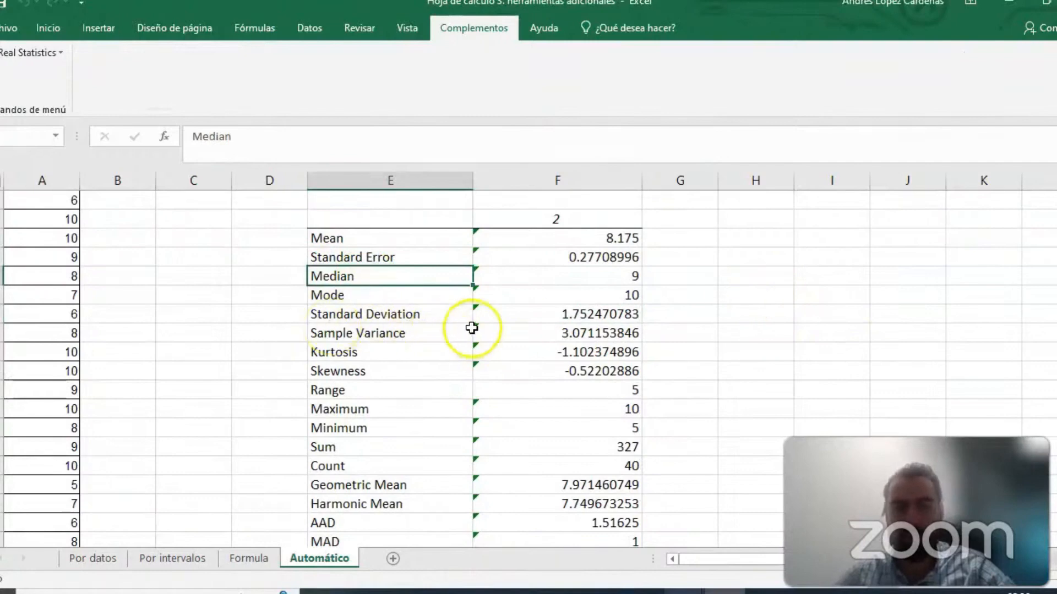
scroll(670, 292, down, 3)
scroll(670, 290, up, 3)
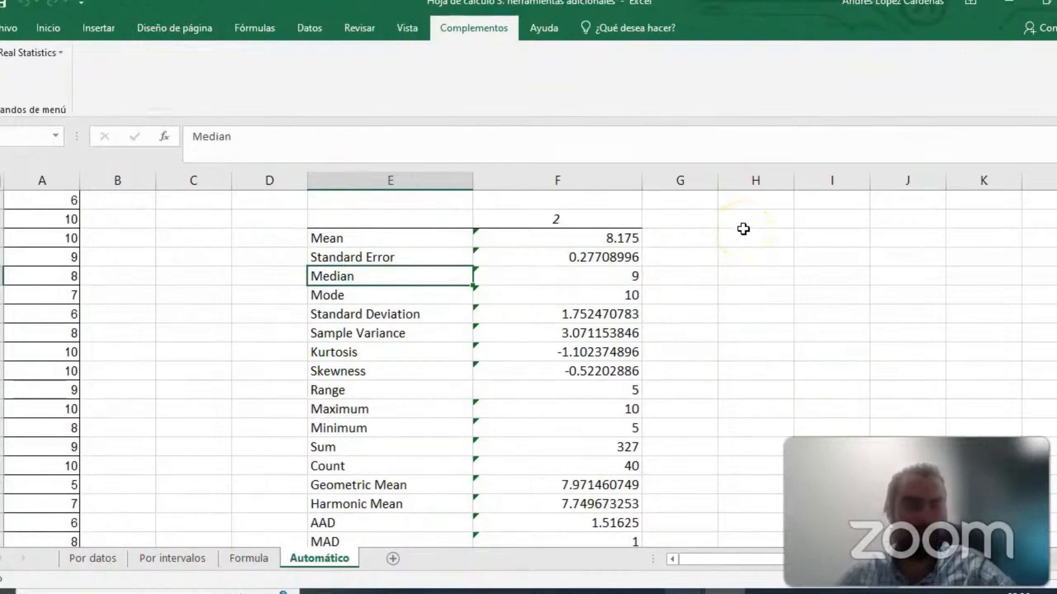
scroll(606, 391, down, 2)
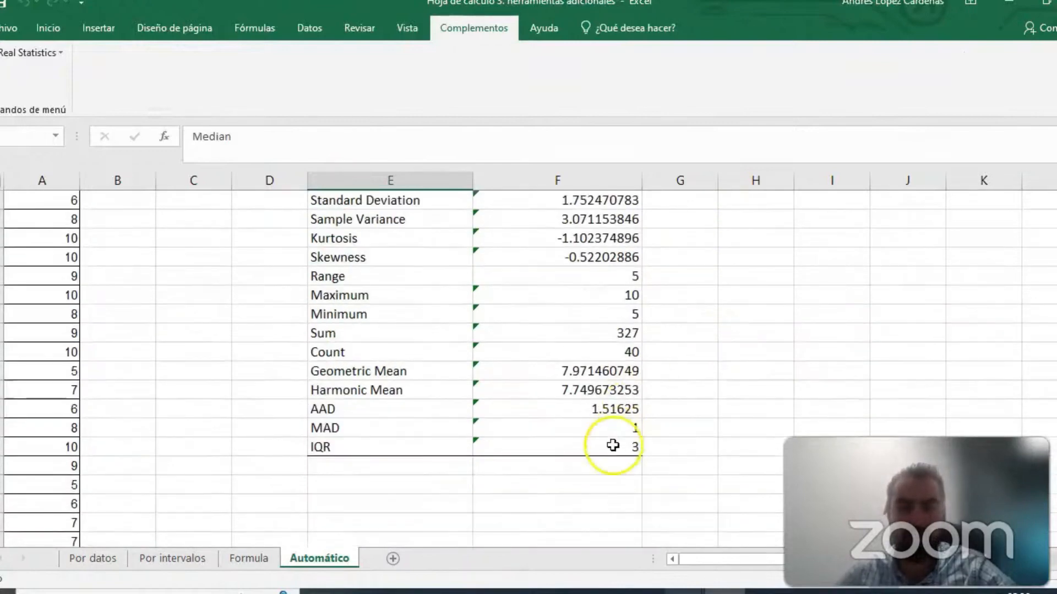
scroll(565, 377, up, 3)
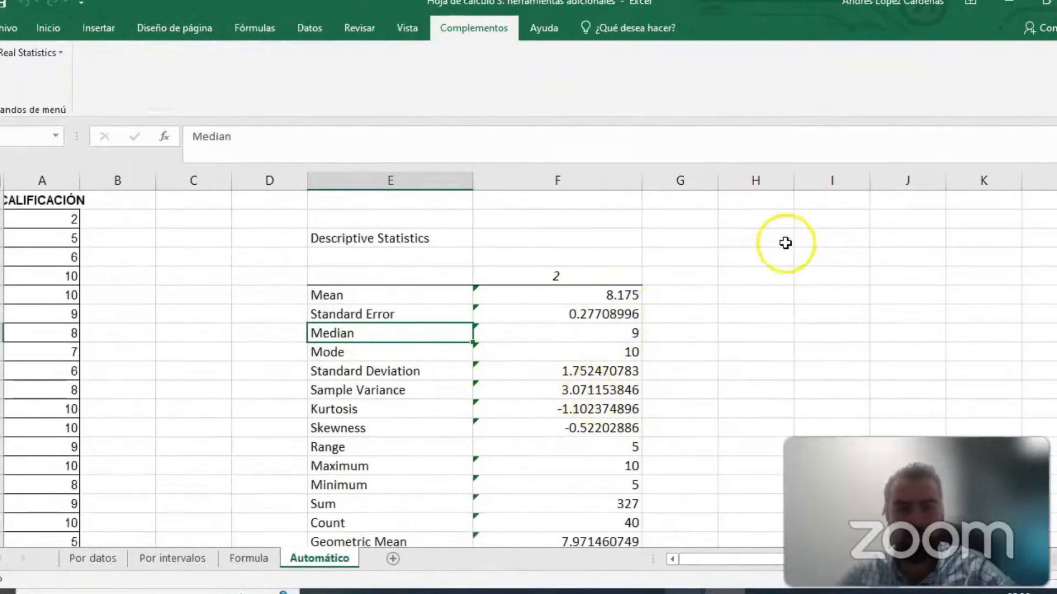
click(743, 229)
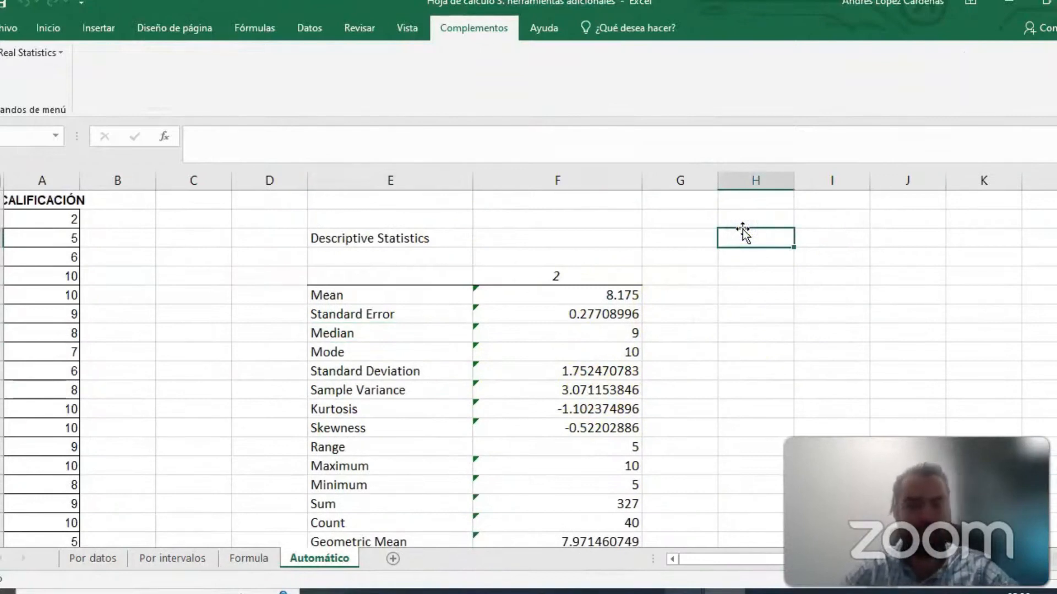
key(Right)
key(Right)
key(Right)
key(Right)
key(Right)
key(Right)
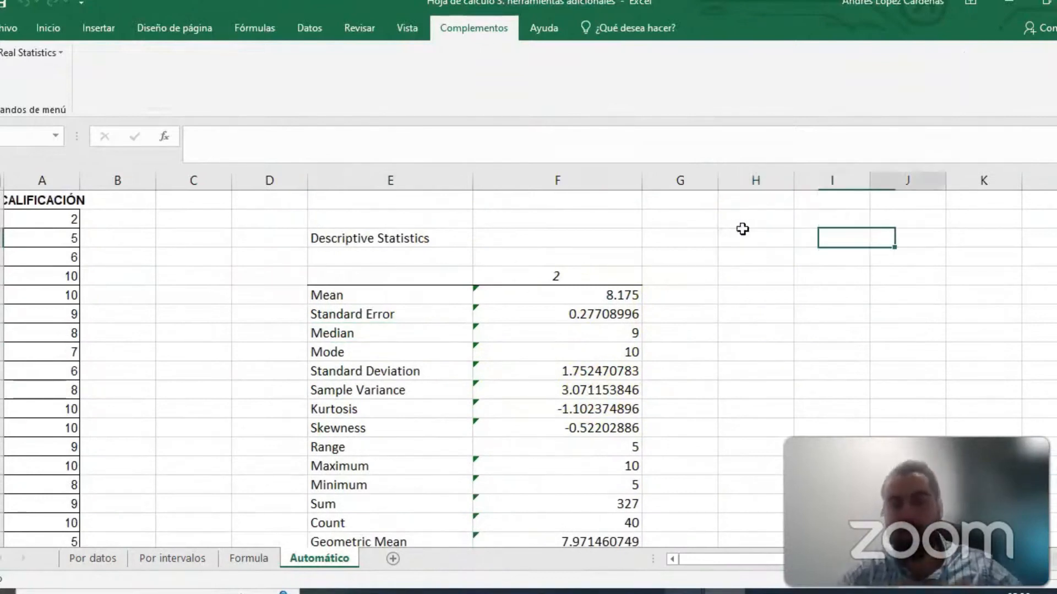
key(Left)
key(Left)
key(Left)
key(Left)
key(Left)
key(Left)
key(Left)
key(Left)
key(Left)
key(Left)
key(Left)
key(Left)
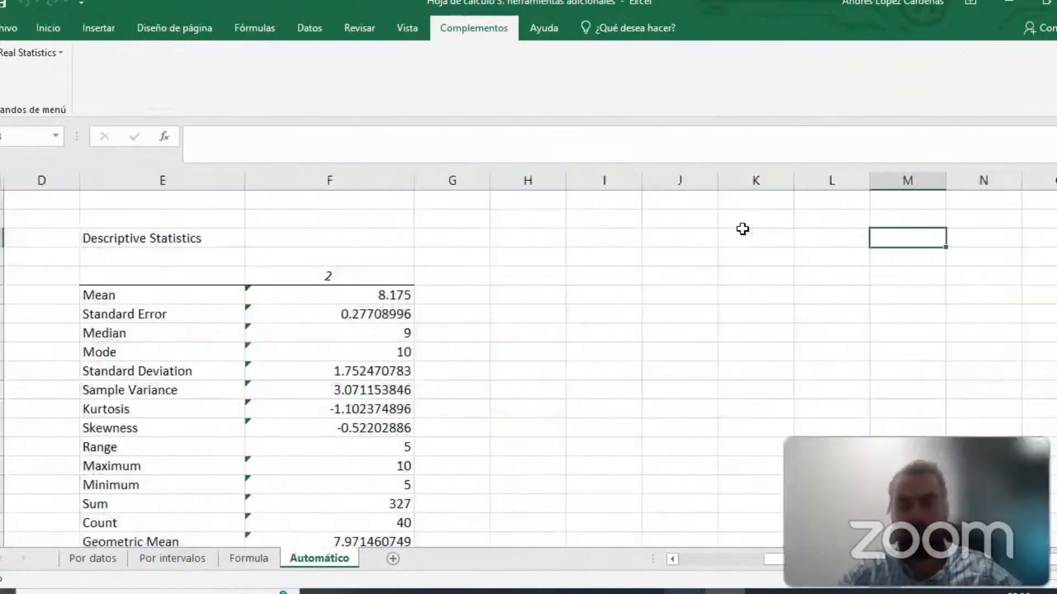
key(Right)
key(Right)
key(Right)
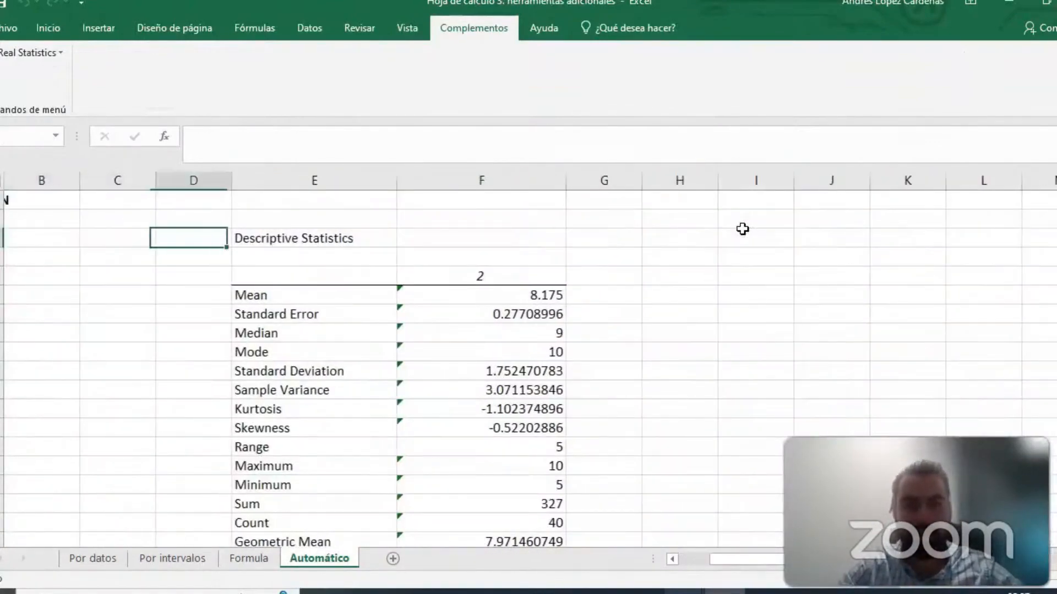
- Open the Histogram with Normal Curve Overlay tool of Real Statistics and choose Histogram as the chart type
click(48, 52)
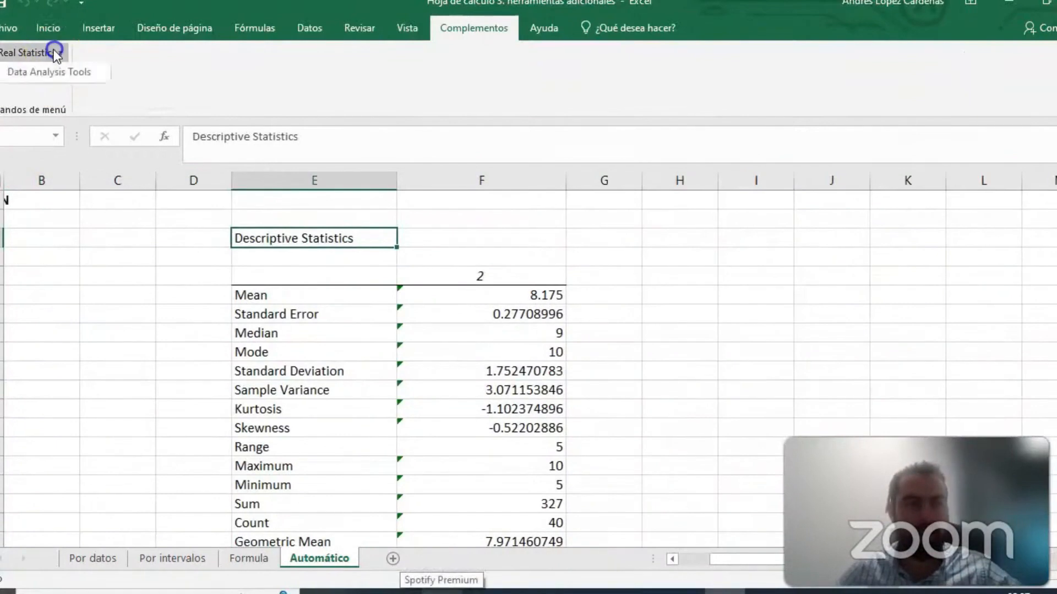
click(54, 71)
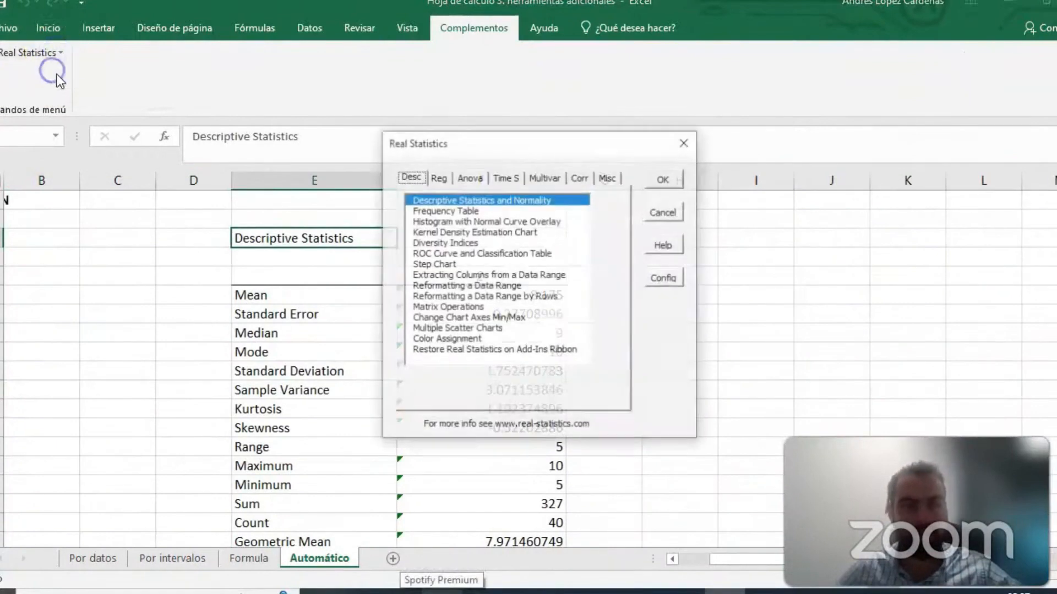
click(456, 222)
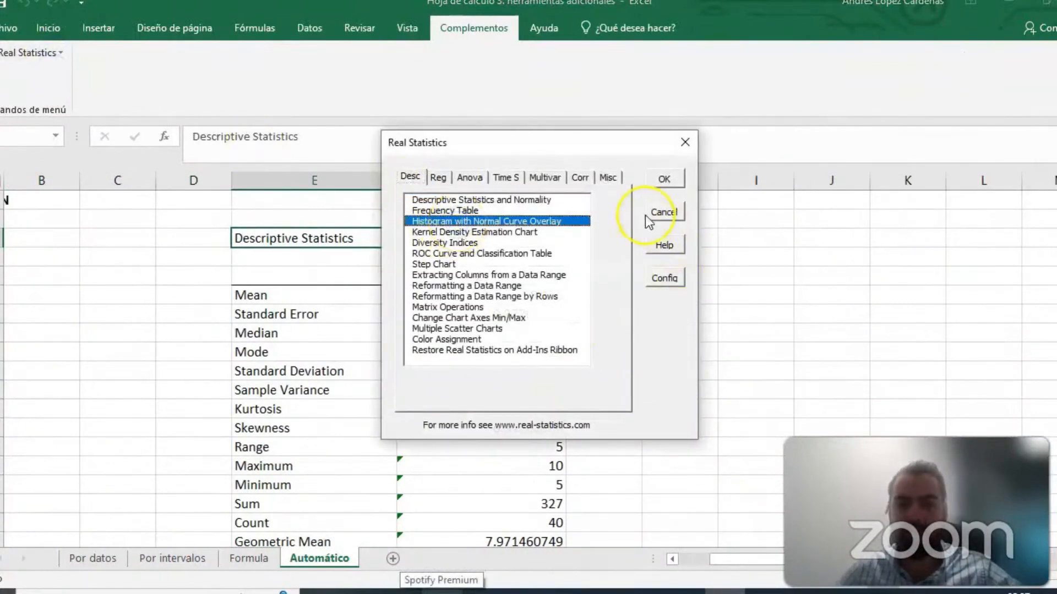
click(669, 179)
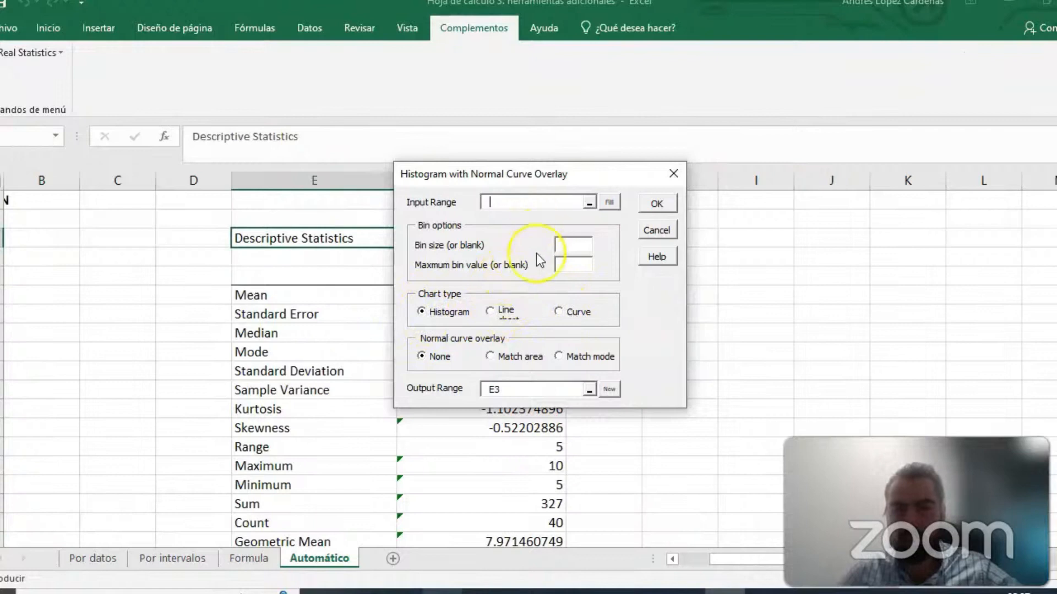
click(490, 313)
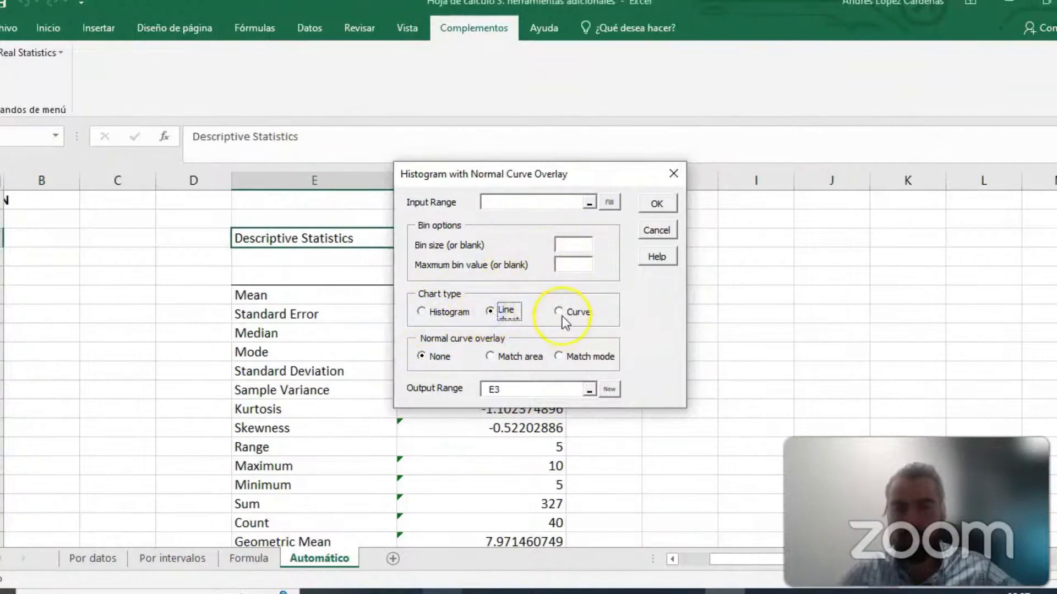
click(489, 311)
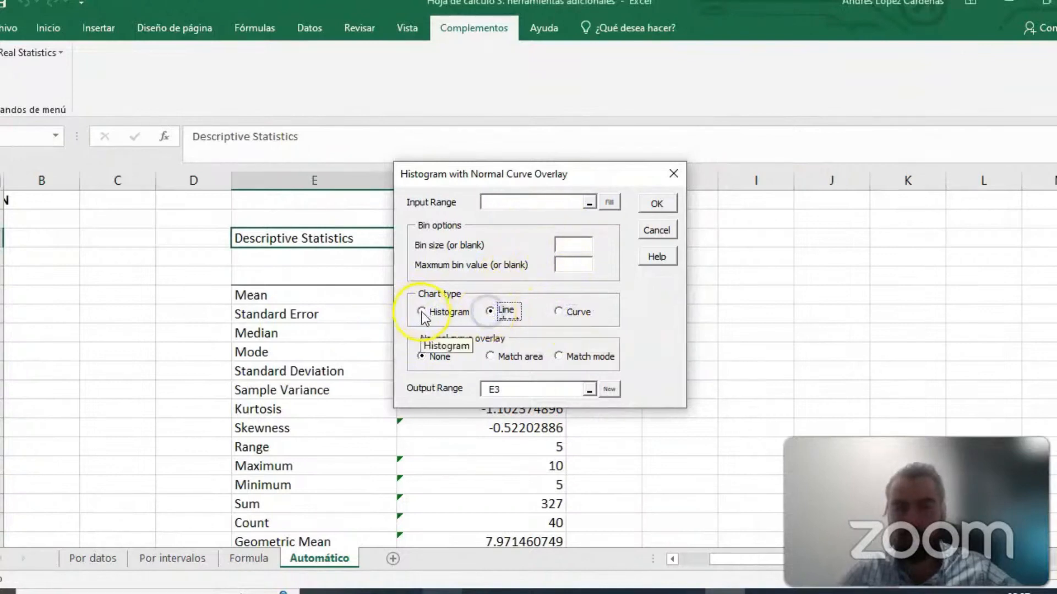
click(422, 311)
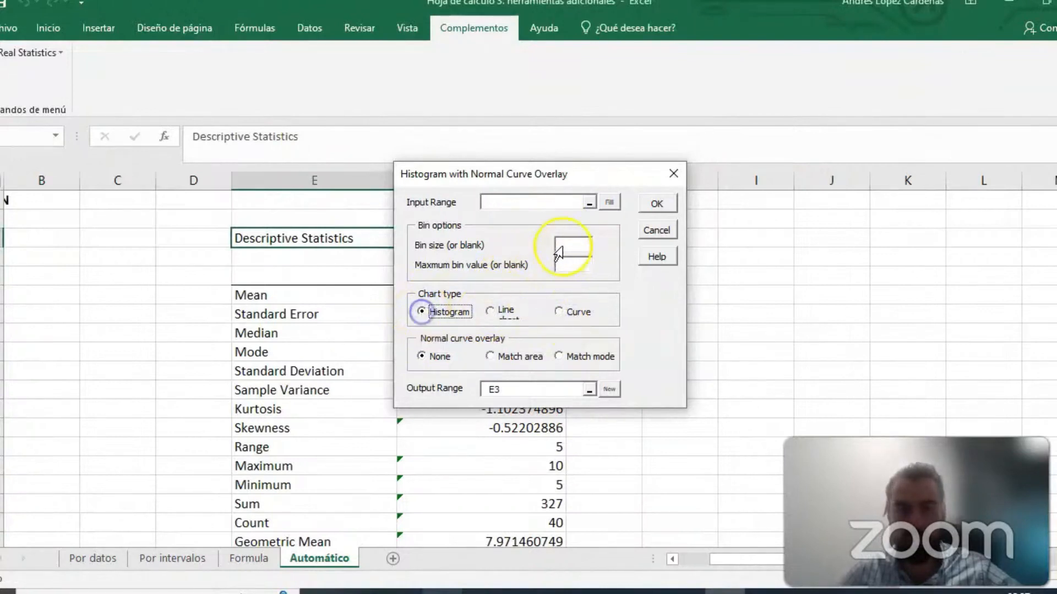
- Set the histogram's input range to the grades in A2:A42 of the Automático sheet
click(587, 203)
drag(725, 563, 696, 563)
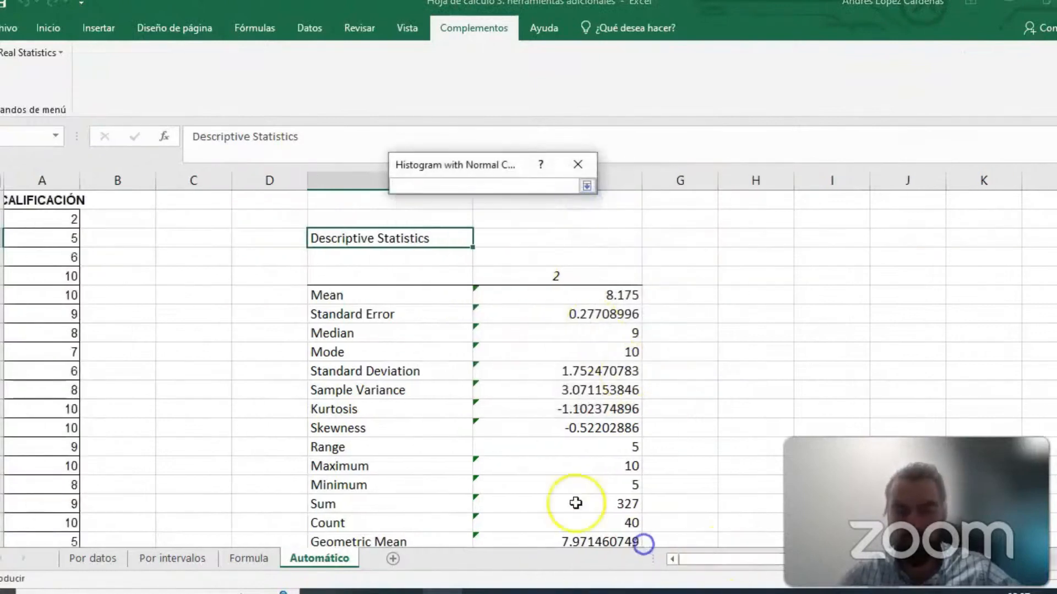
drag(74, 219, 6, 556)
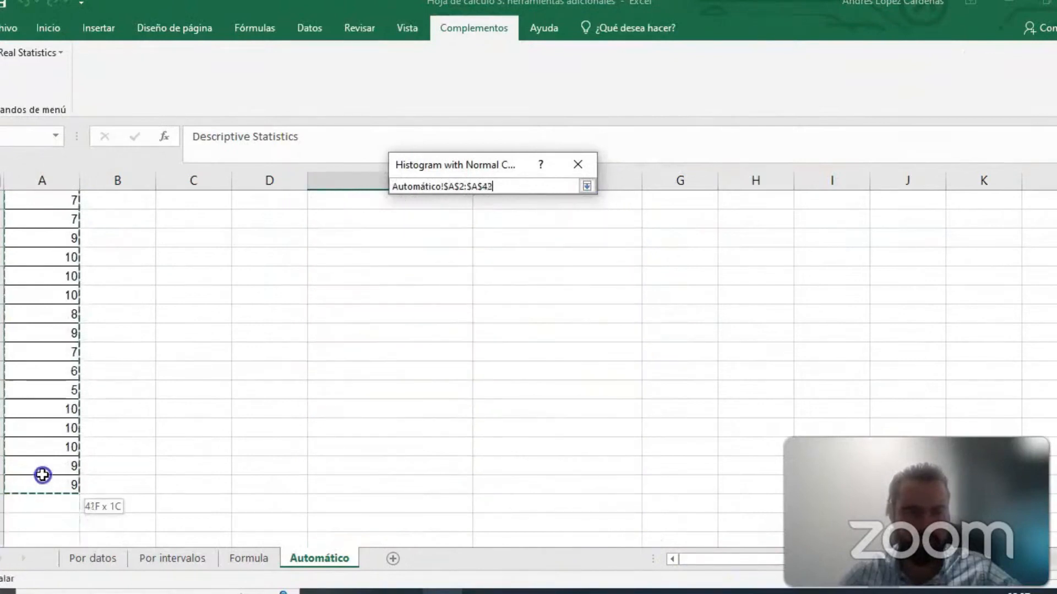
drag(43, 484, 43, 484)
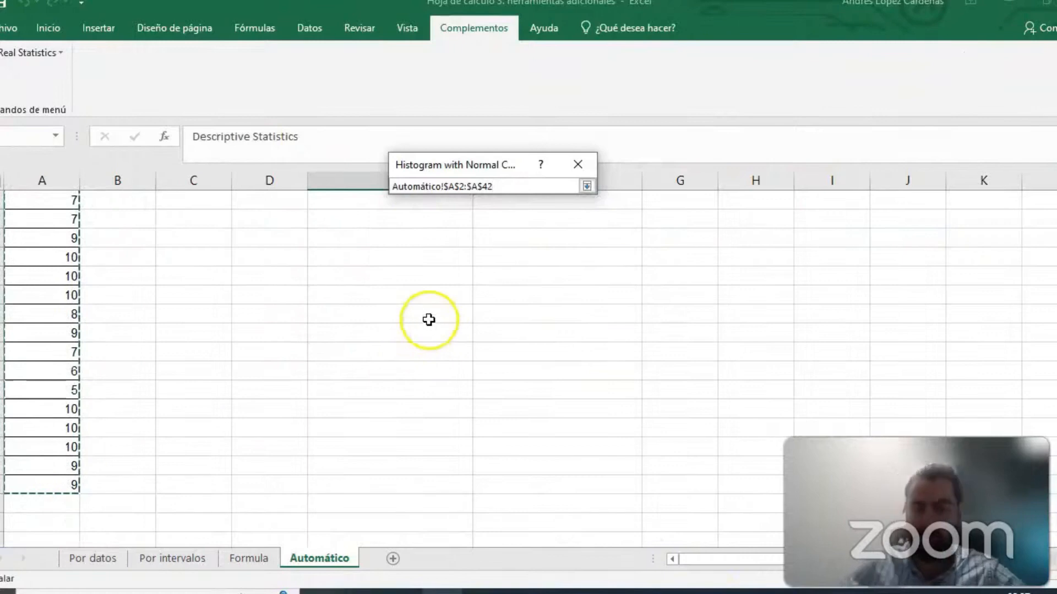
- Set the histogram's output range to cell J5 of the Automático sheet and generate the histogram with its frequency table
scroll(580, 260, up, 1)
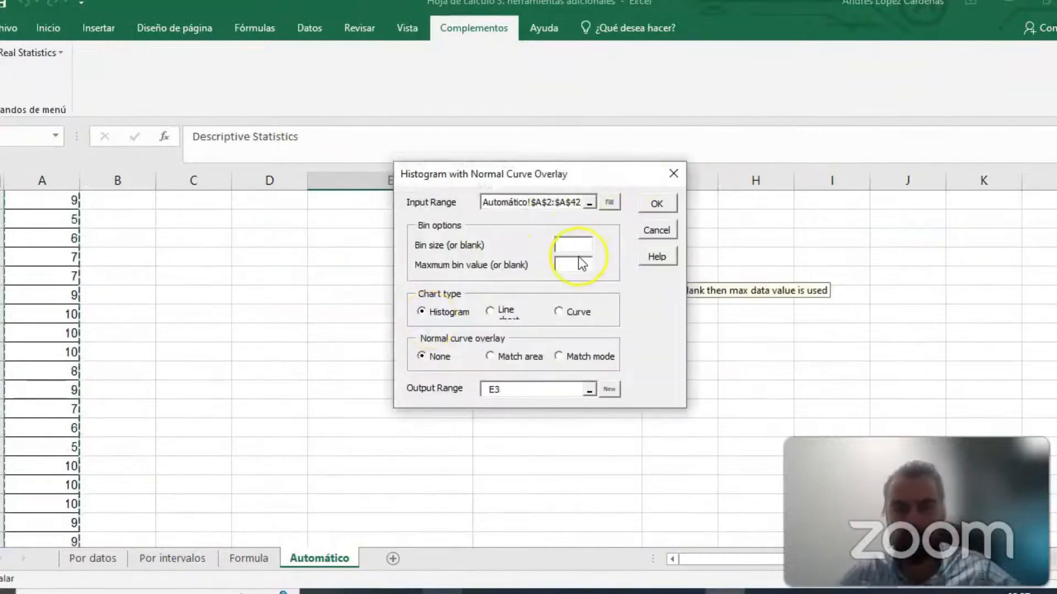
scroll(537, 333, up, 1)
scroll(904, 307, up, 6)
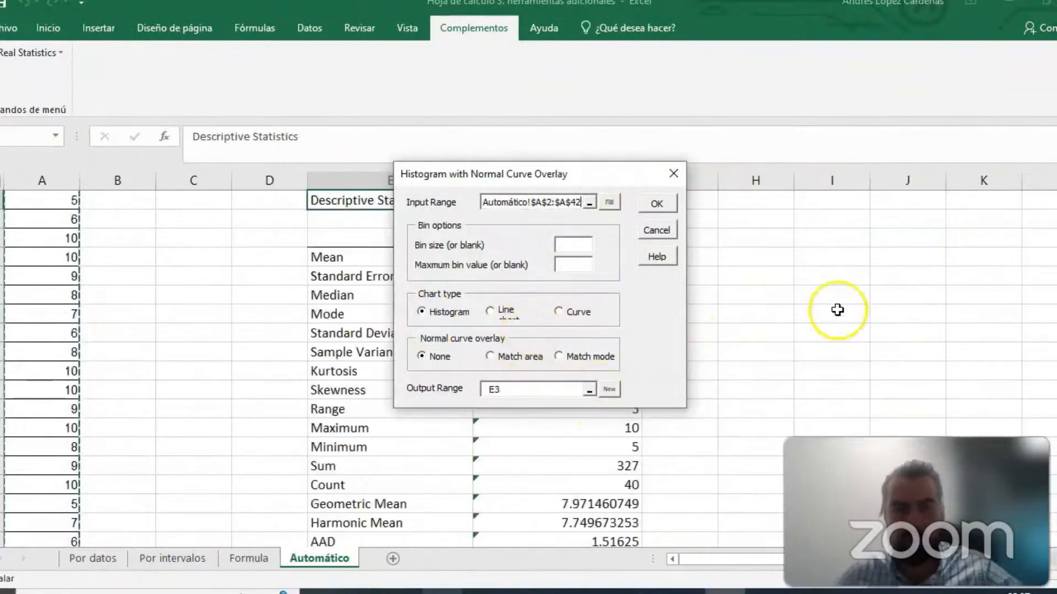
click(590, 391)
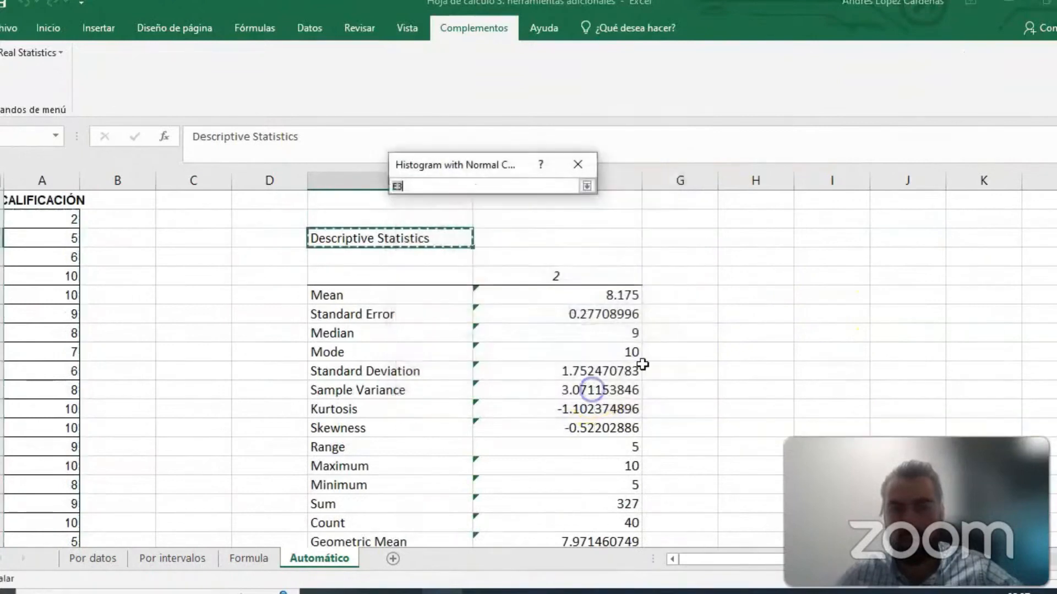
click(910, 275)
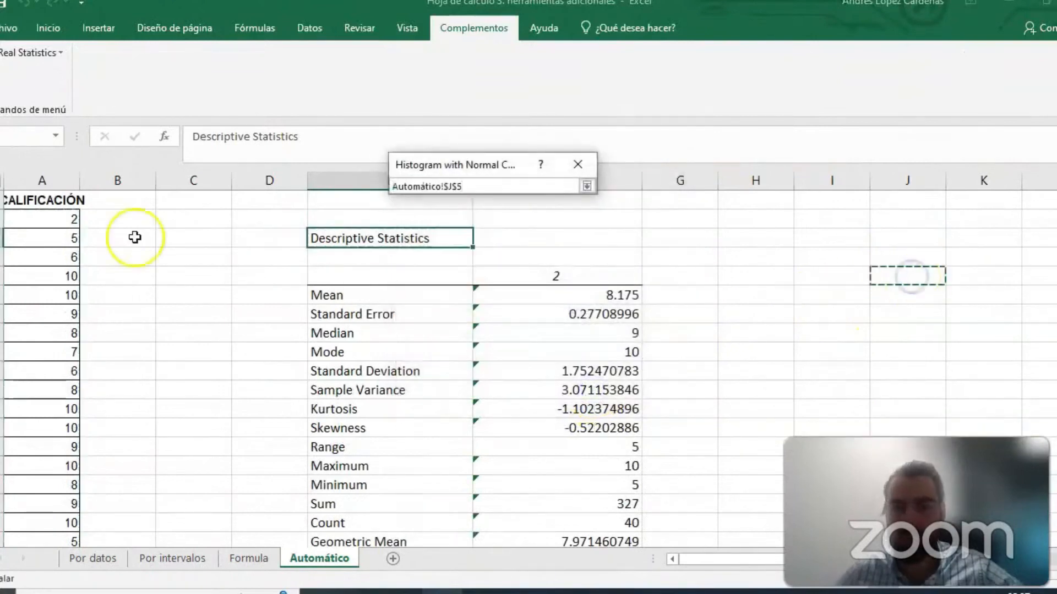
key(Return)
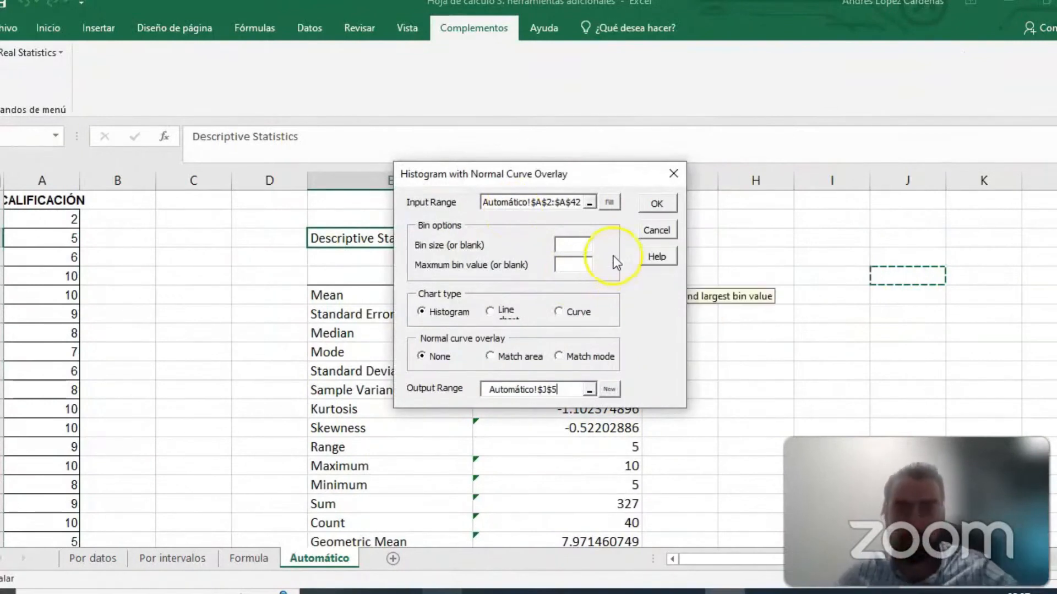
click(657, 205)
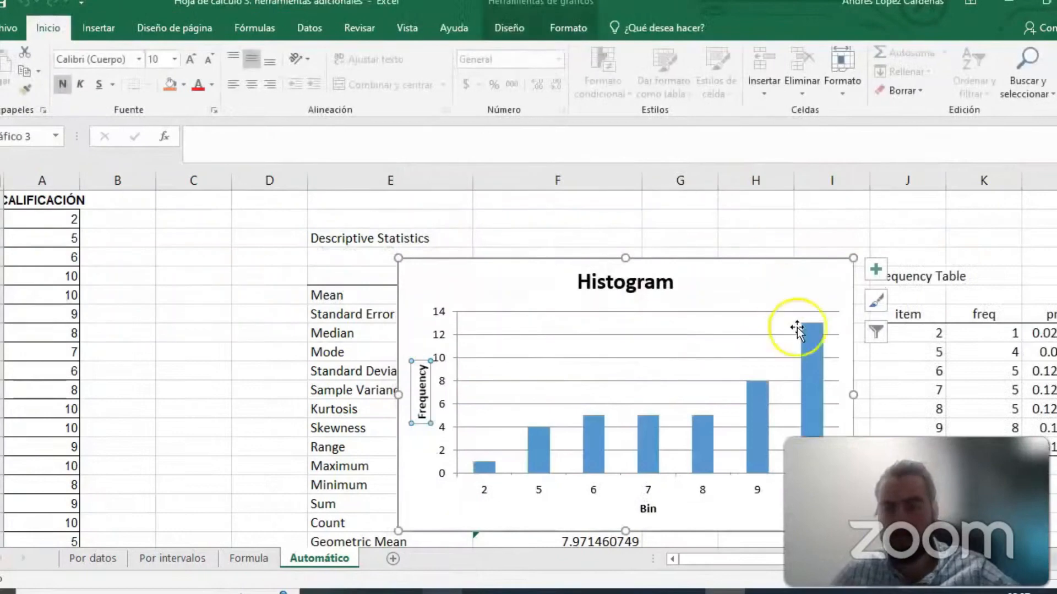
- Examine the generated histogram of the grades and the data ranges it plots
scroll(713, 289, down, 1)
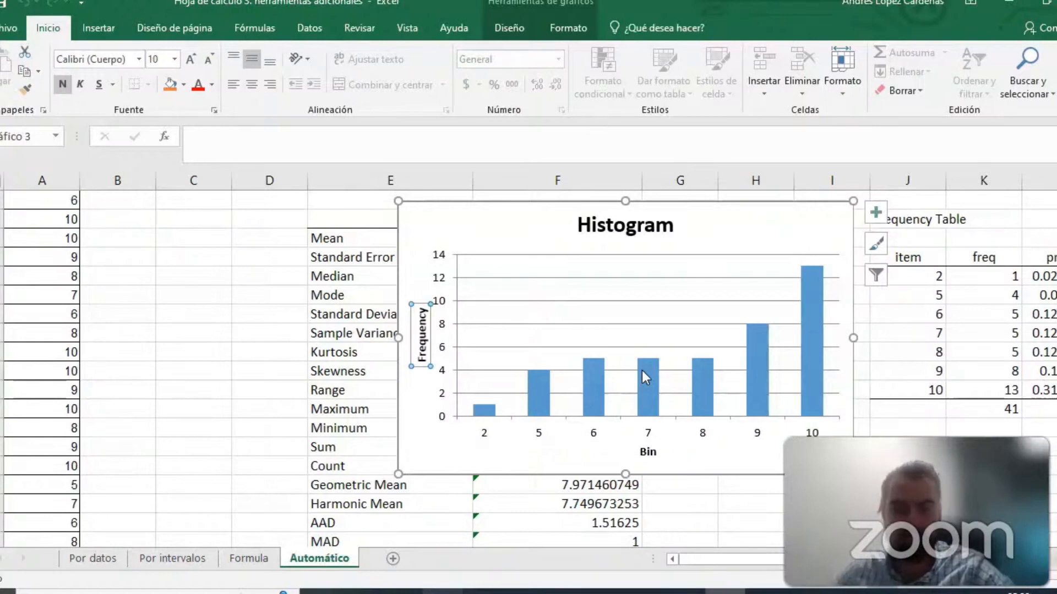
click(743, 224)
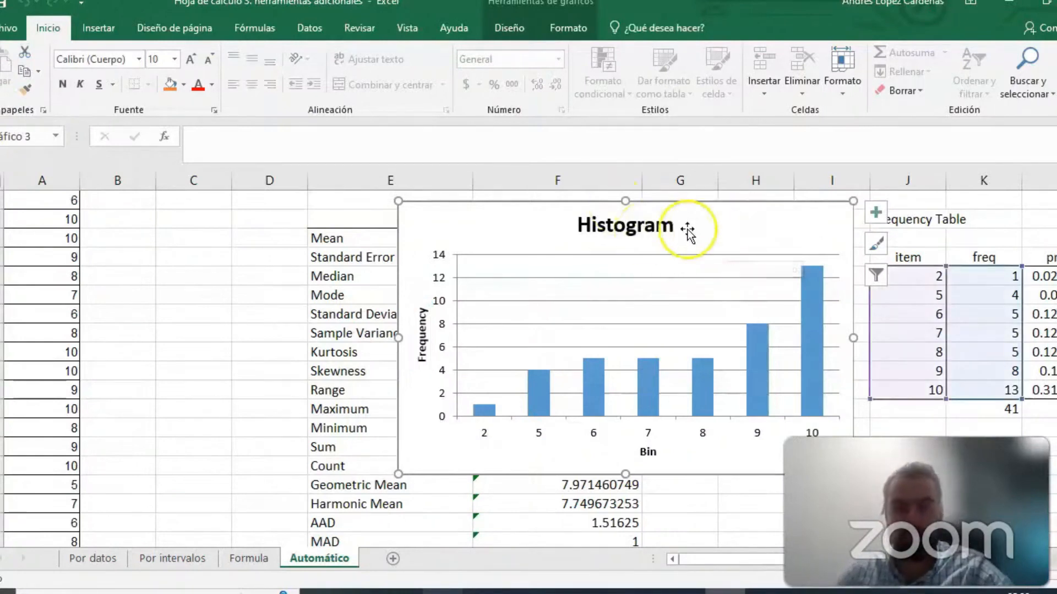
click(742, 224)
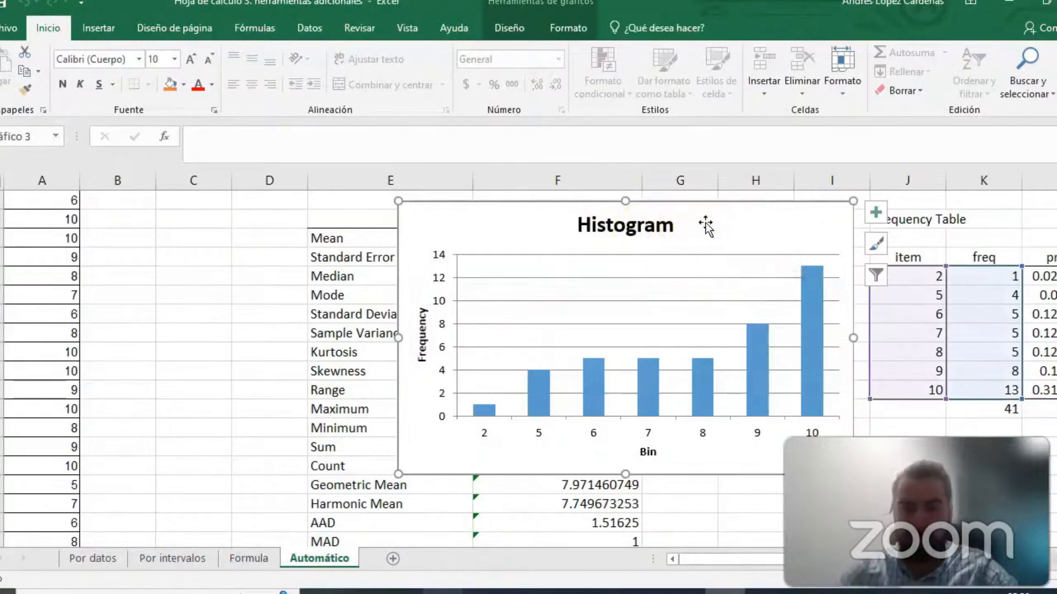
- Bring the whole Frequency Table beside the histogram into view and review its item and freq columns
click(1005, 233)
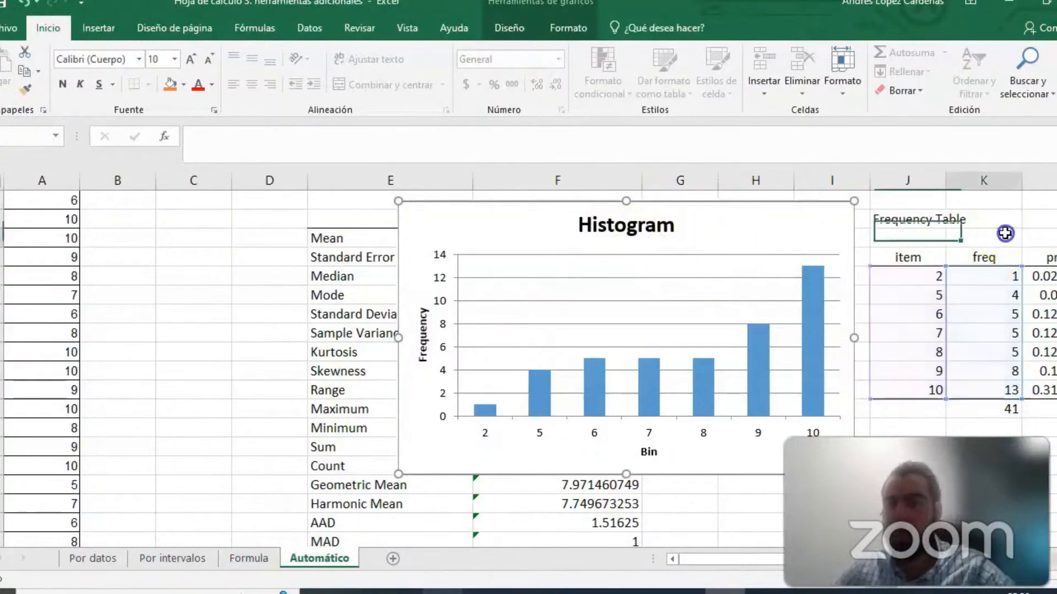
key(Right)
key(Right)
key(Right)
key(Right)
key(Right)
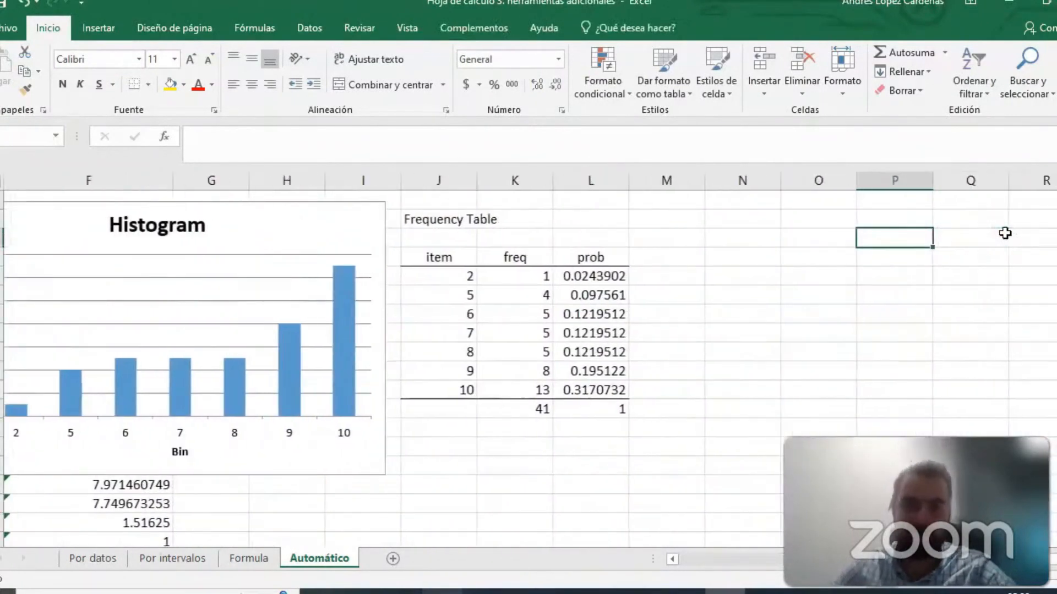
click(438, 219)
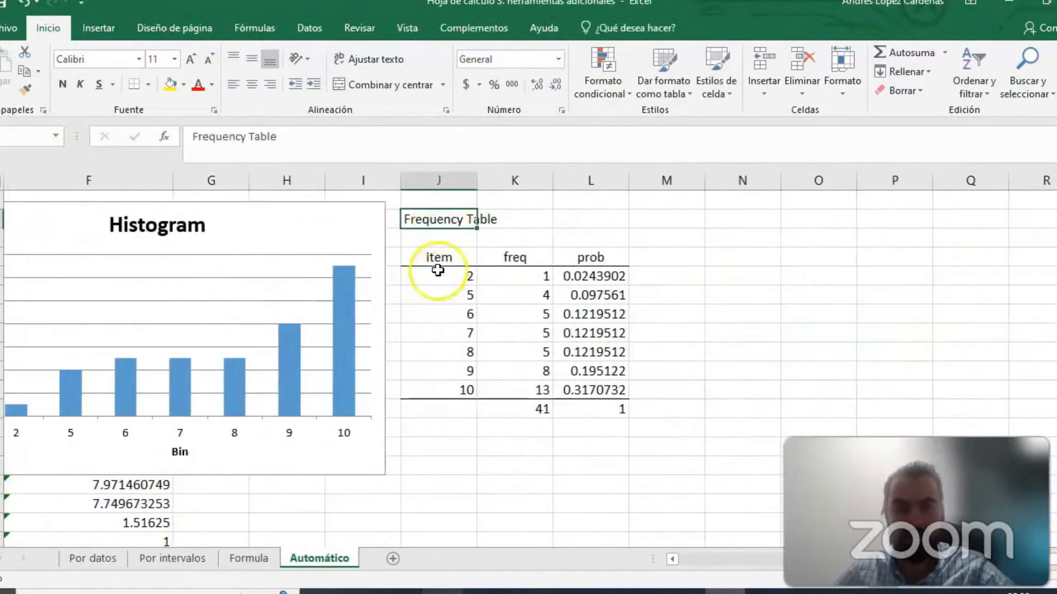
drag(434, 273, 439, 392)
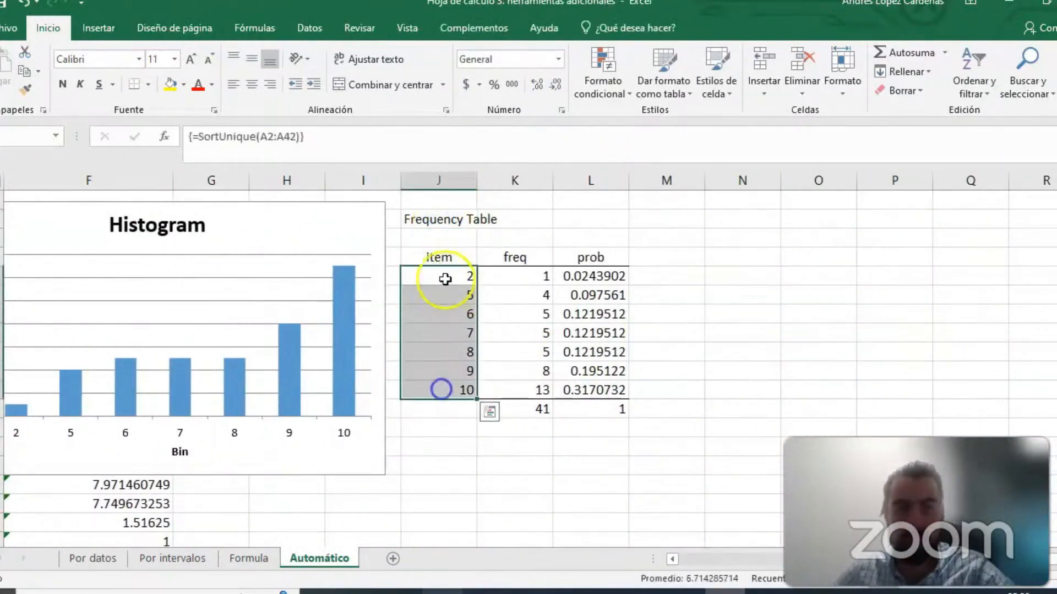
drag(510, 275, 509, 390)
click(770, 338)
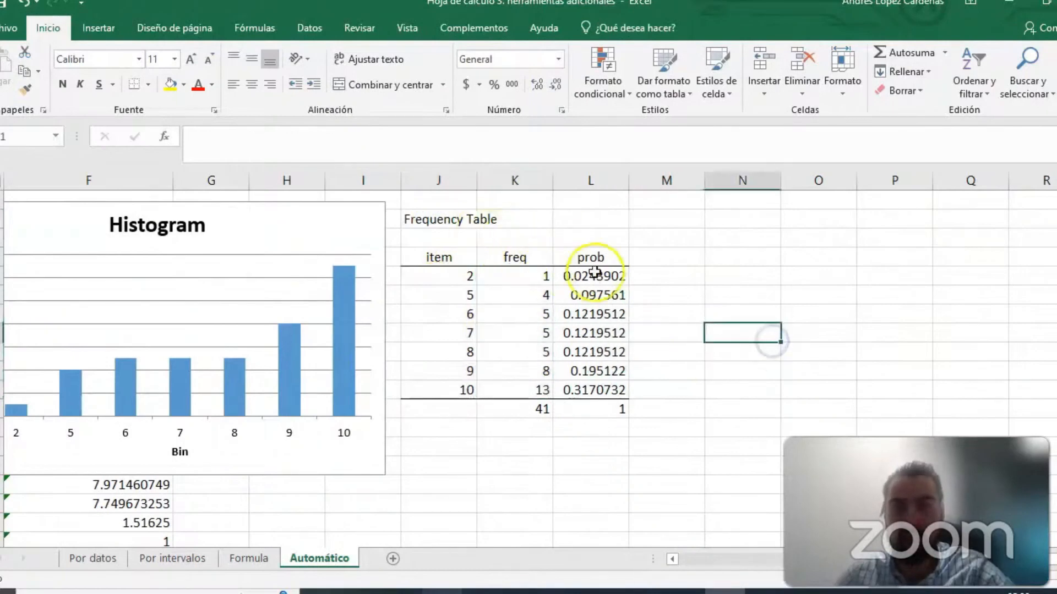
- Review the prob column of the Frequency Table, checking its total and the individual probabilities
click(603, 409)
click(603, 410)
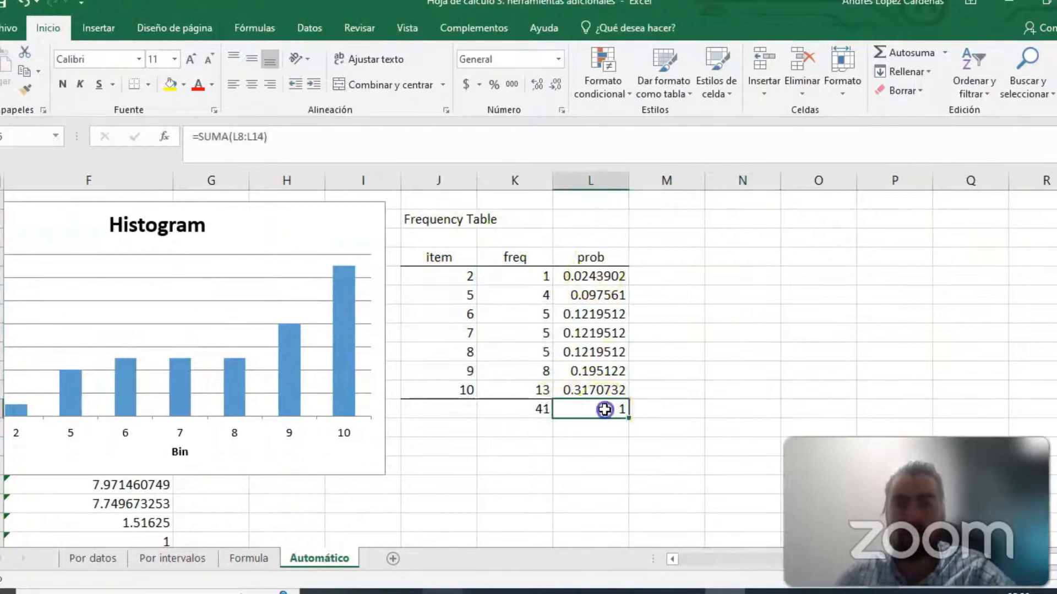
drag(605, 410, 607, 276)
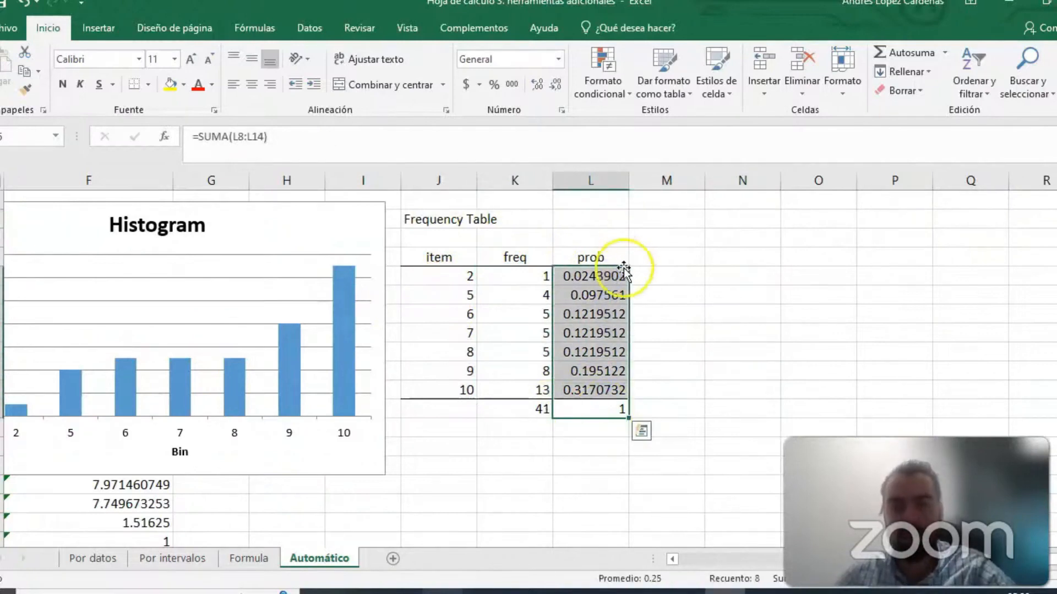
click(595, 275)
drag(594, 274, 597, 391)
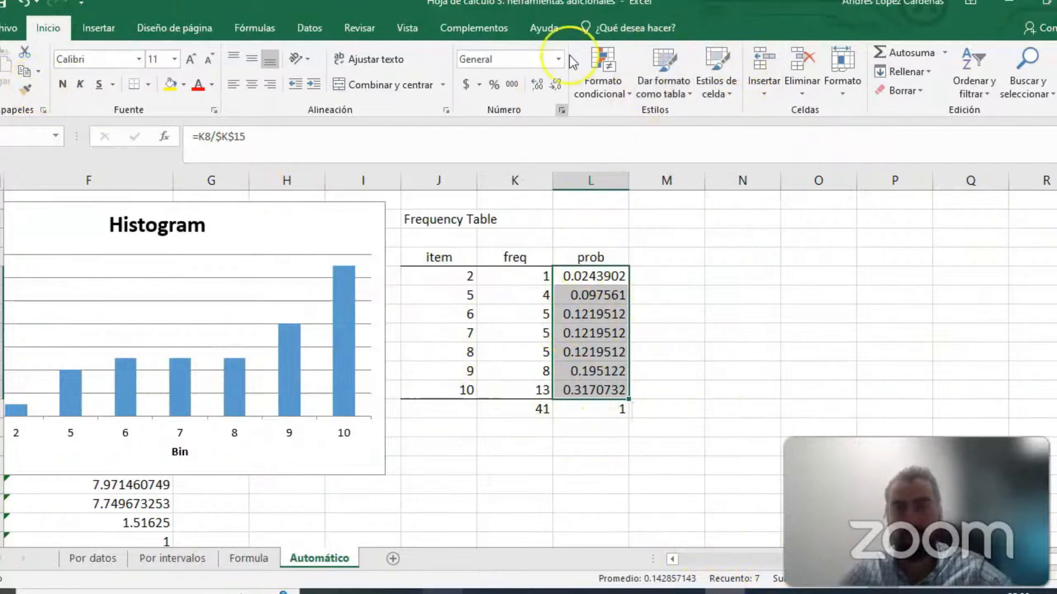
- Select the histogram chart to compare its bars with the item and freq data of the Frequency Table
click(316, 26)
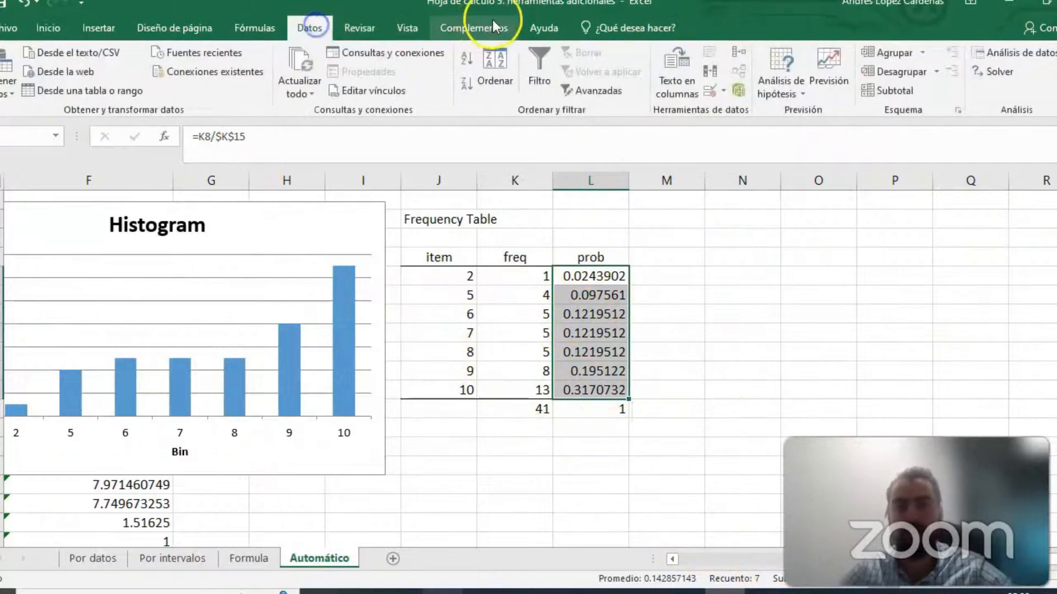
click(472, 27)
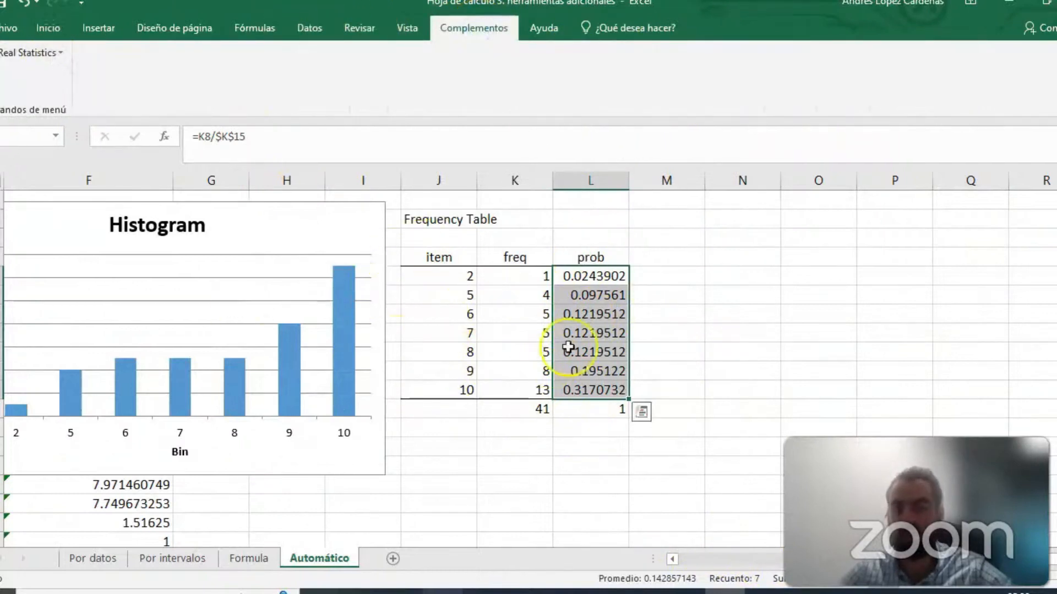
click(307, 226)
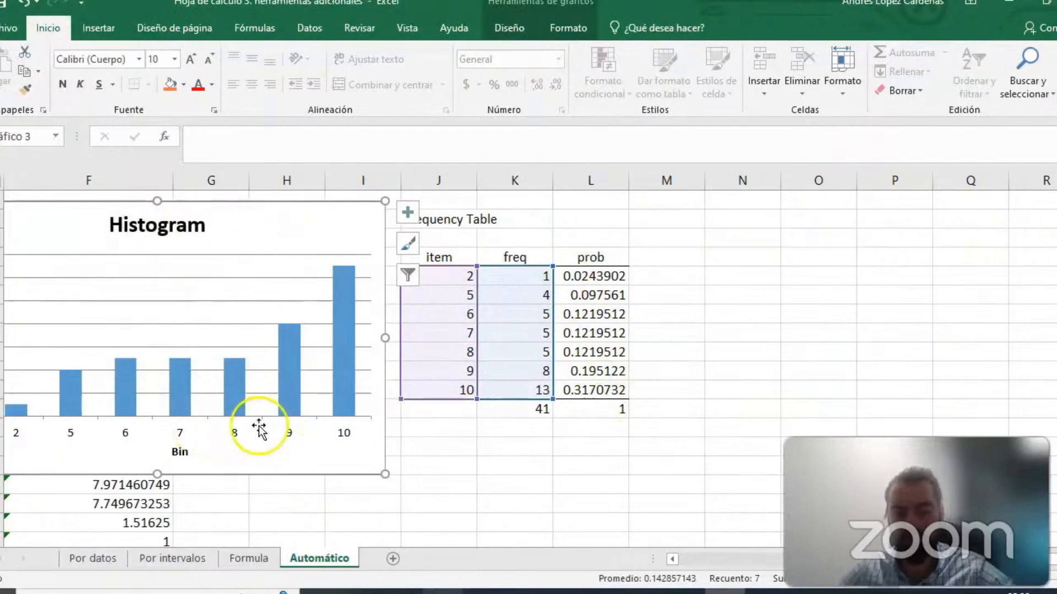
- Switch to the PowerPoint presentation and revisit the Estadistica descriptiva horse slide and the Modelo Teórico slide
click(598, 592)
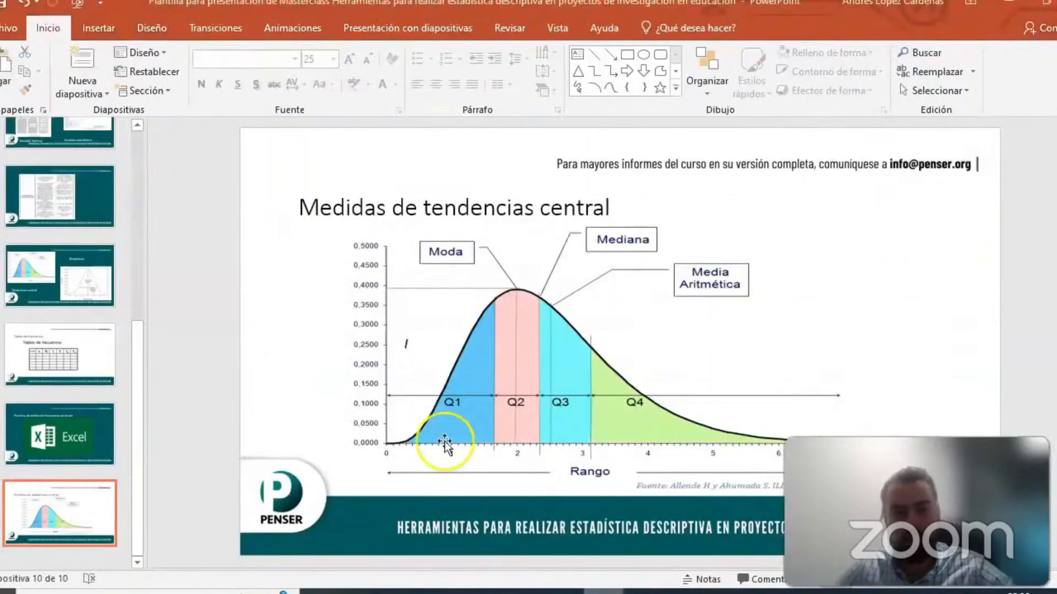
scroll(95, 298, up, 5)
scroll(82, 297, down, 3)
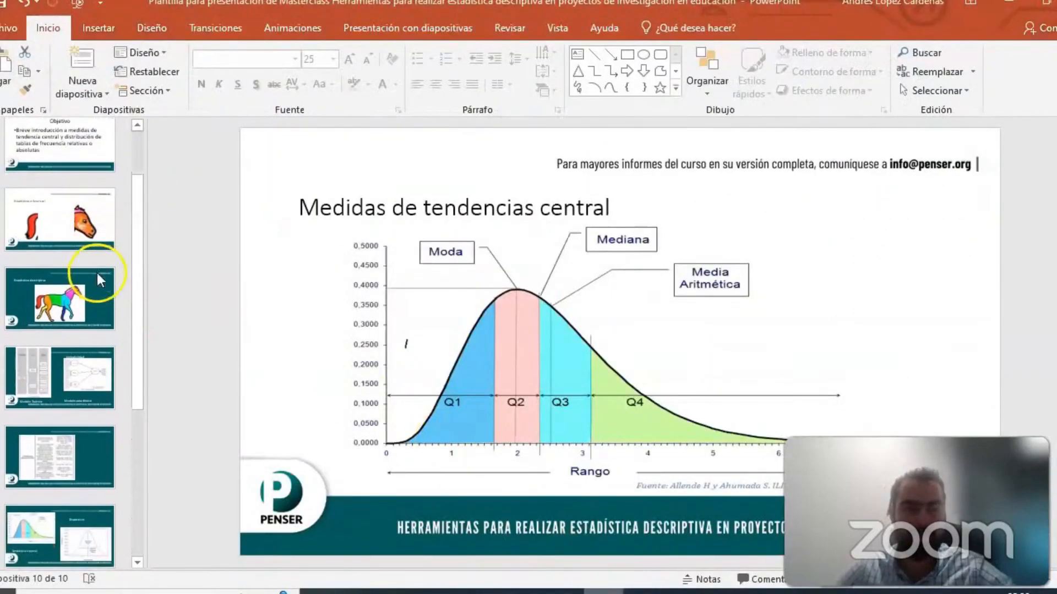
click(80, 303)
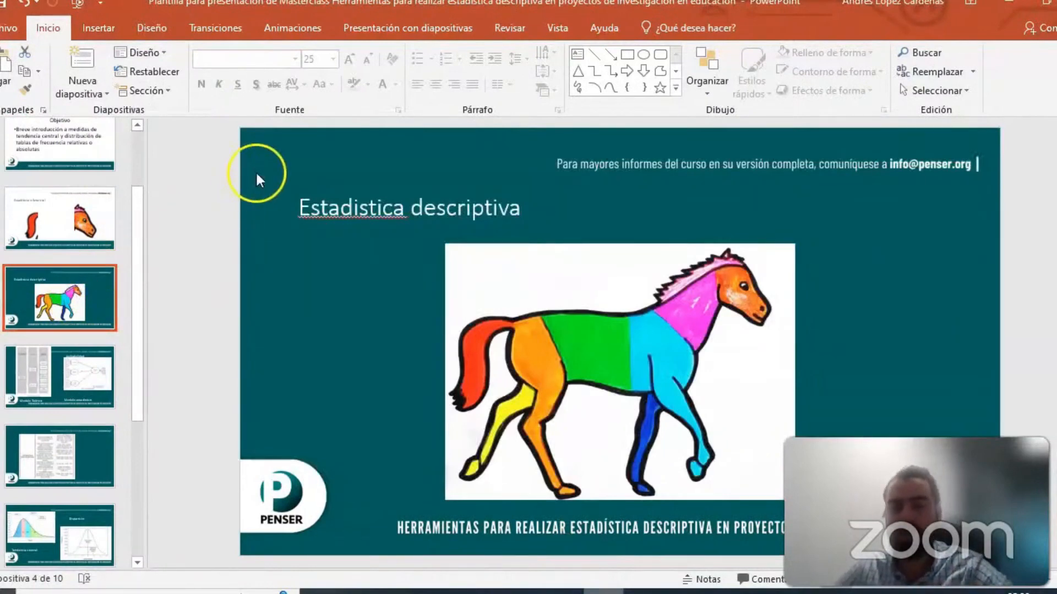
scroll(87, 301, down, 1)
click(87, 316)
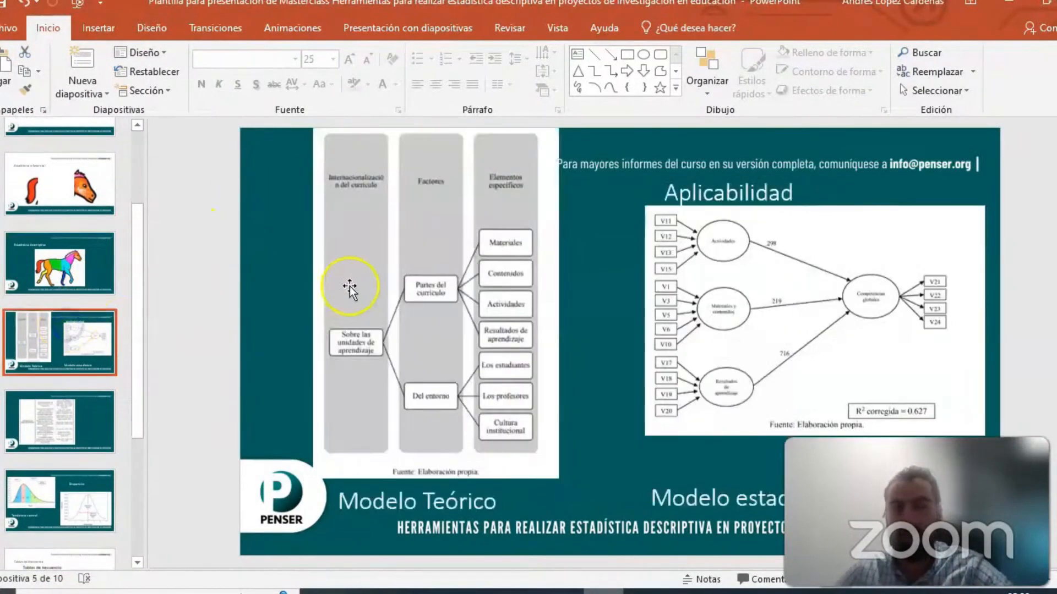